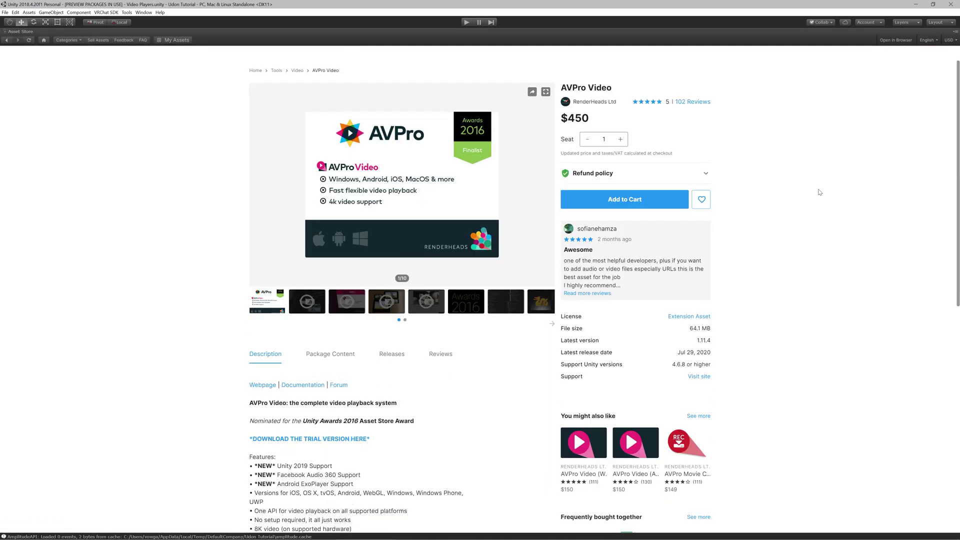
scroll(818, 192, "down", 2)
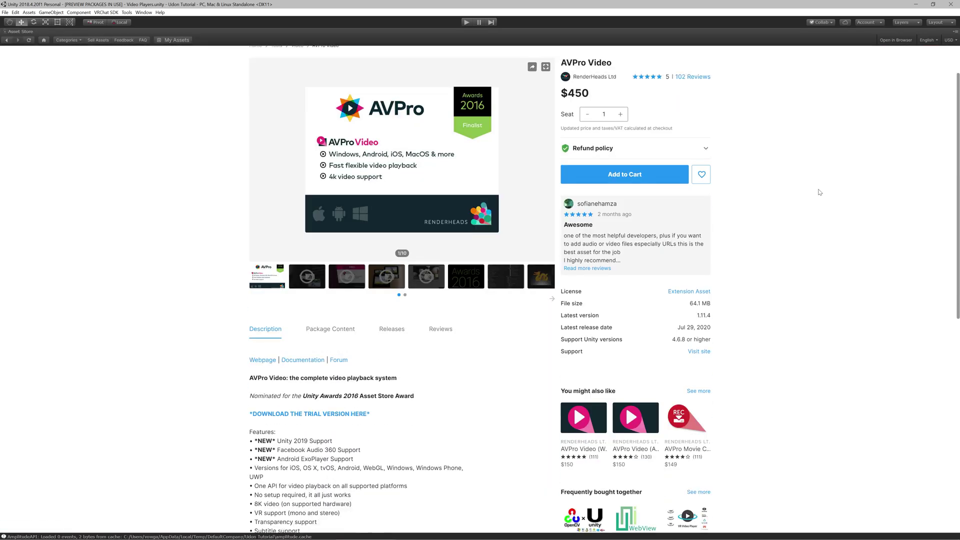
scroll(819, 192, "down", 2)
scroll(819, 192, "up", 2)
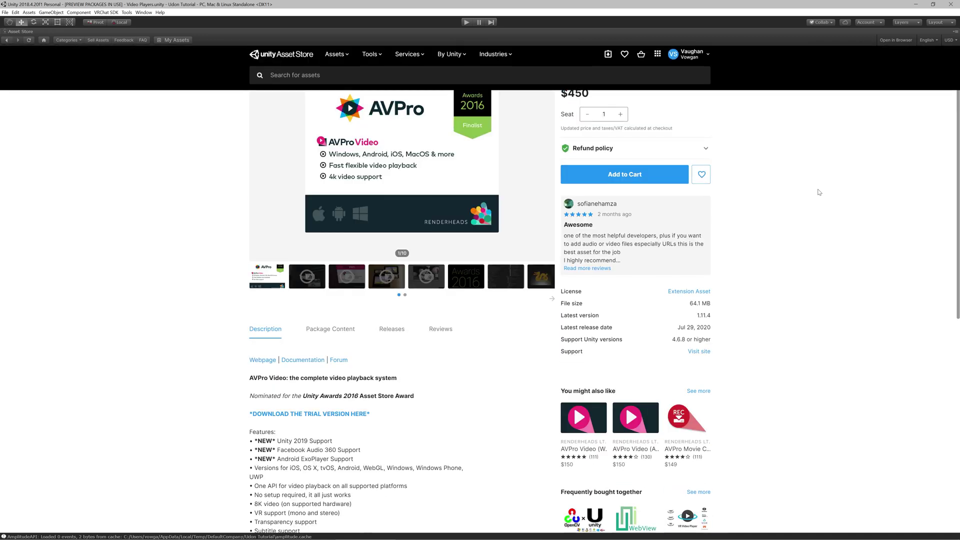
scroll(818, 192, "up", 2)
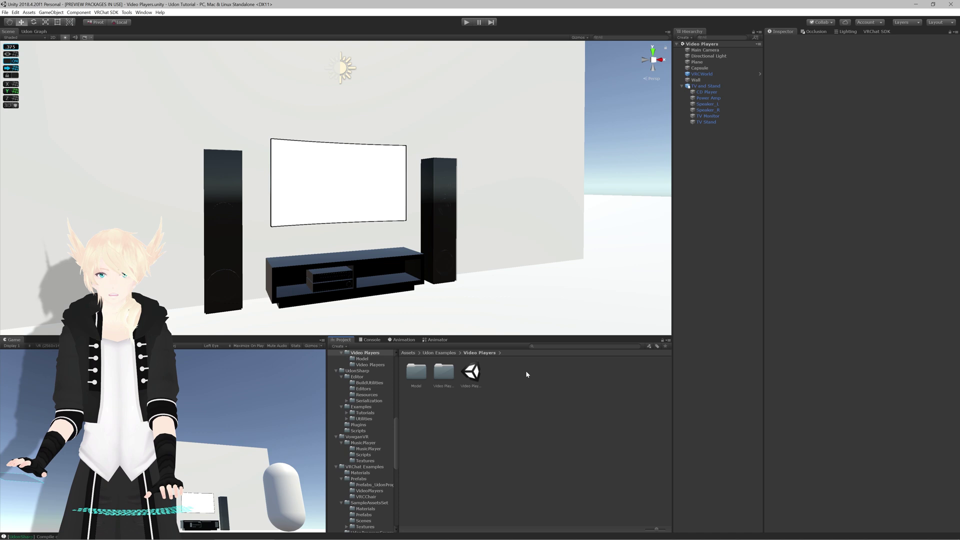
Examine the TV screen, stand and speakers in the scene from different angles and distances.
key("alt")
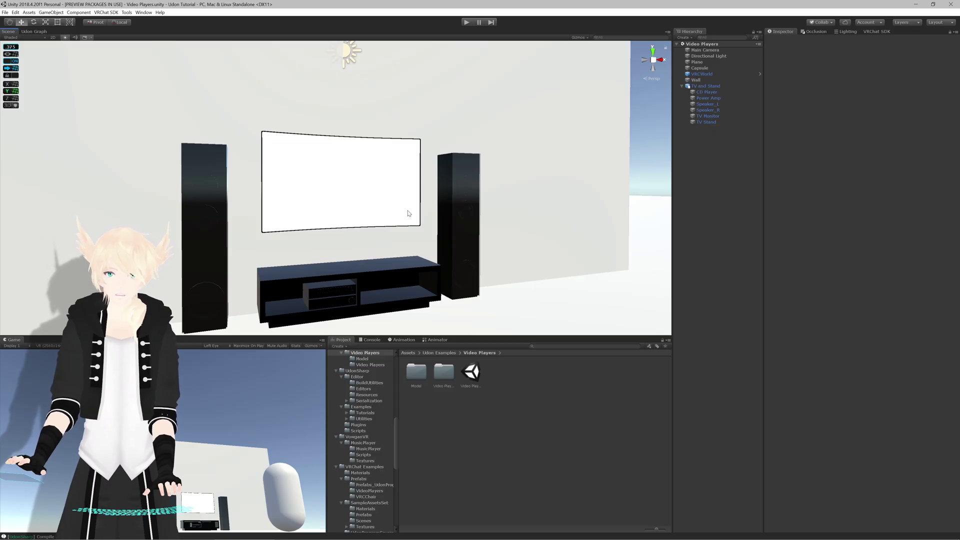
left_click_drag(409, 213, 289, 207, "alt")
left_click(349, 206)
left_click(342, 207)
scroll(289, 206, "down", 10)
scroll(289, 206, "up", 7)
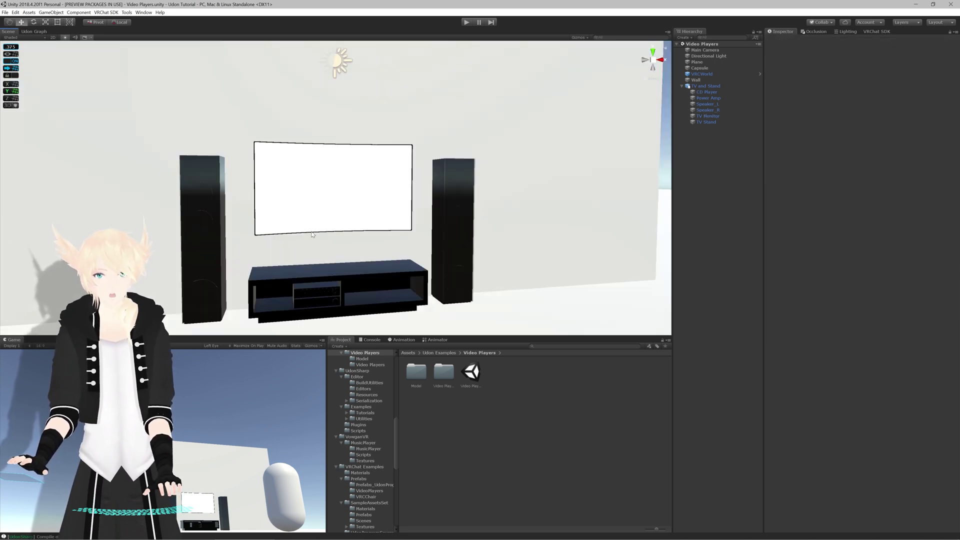
scroll(346, 214, "up", 10)
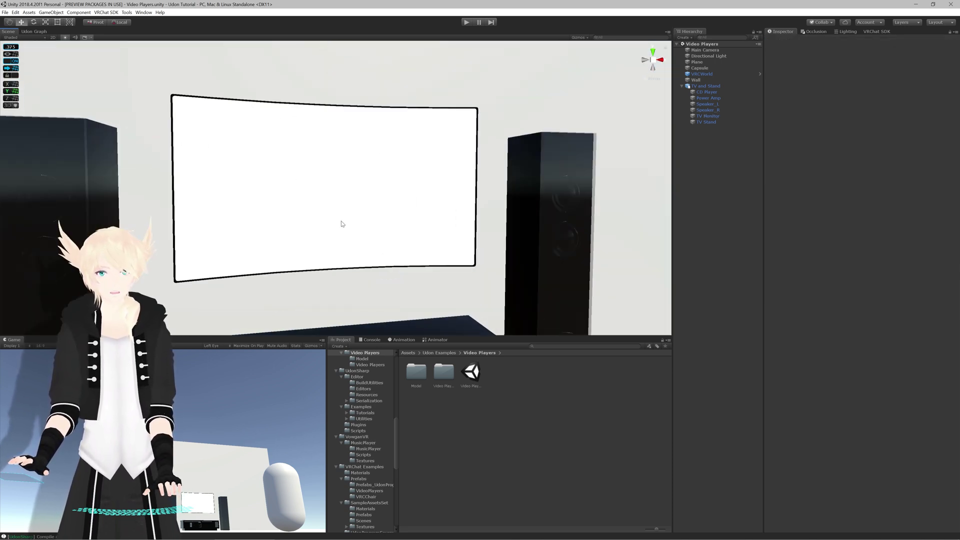
scroll(343, 224, "down", 3)
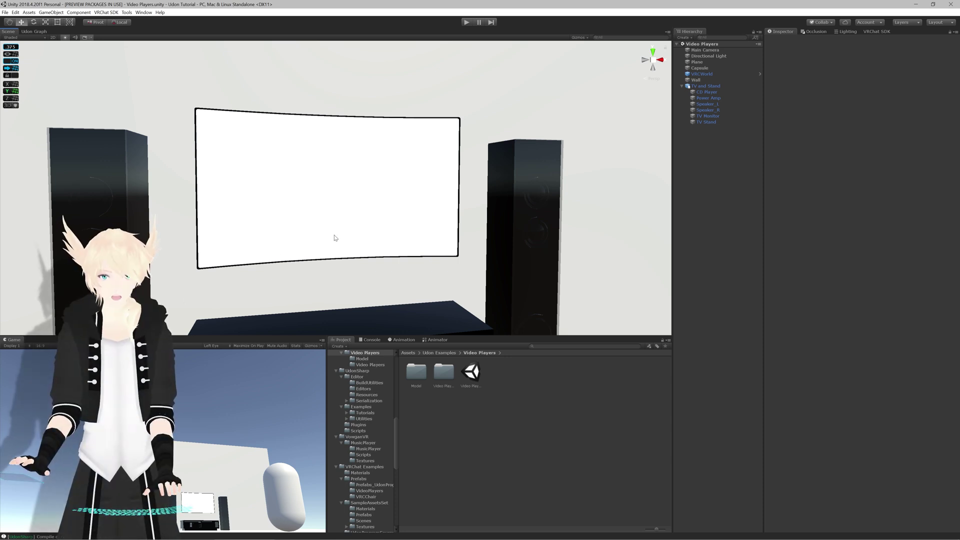
scroll(335, 238, "up", 6)
scroll(335, 238, "down", 9)
left_click_drag(336, 236, 337, 227, "alt")
Add a quad to the scene and set its scale to 1.92 in X and 1.08 in Y.
right_click(692, 153)
mouse_move(714, 210)
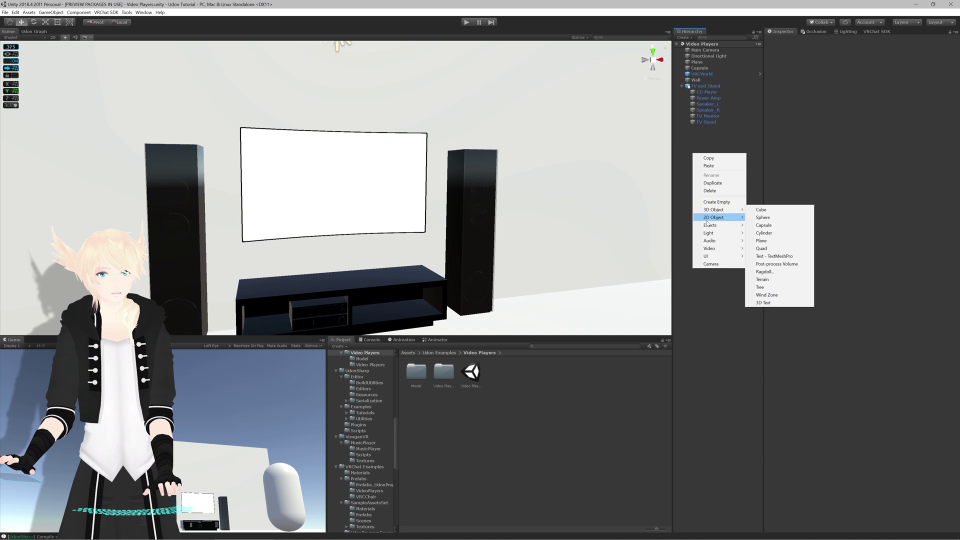
left_click(762, 248)
left_click_drag(412, 209, 439, 216, "alt")
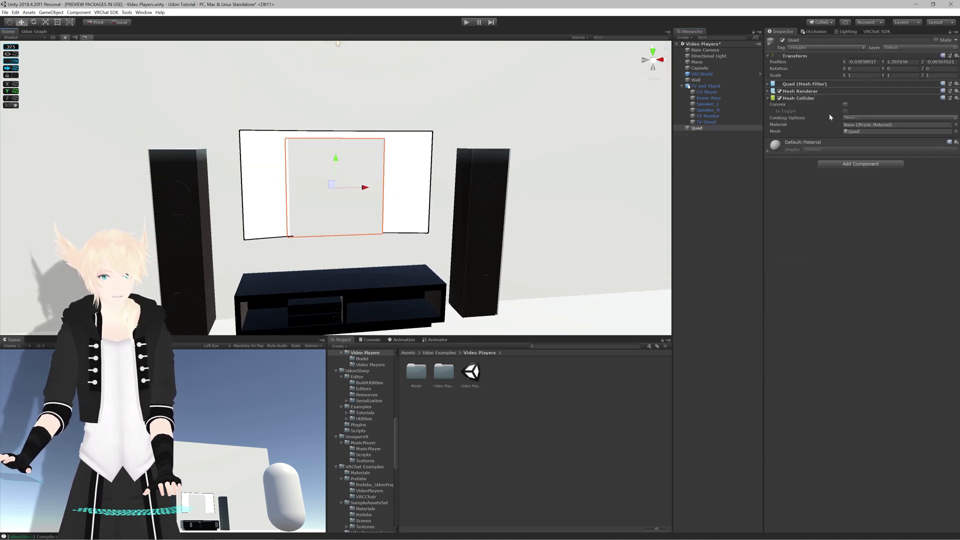
left_click(863, 76)
type("1.92")
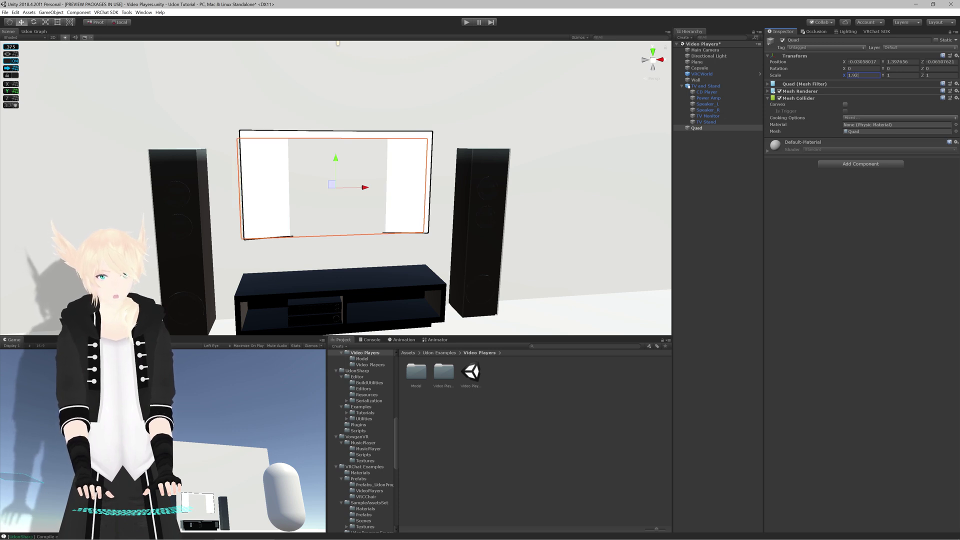
key("Tab")
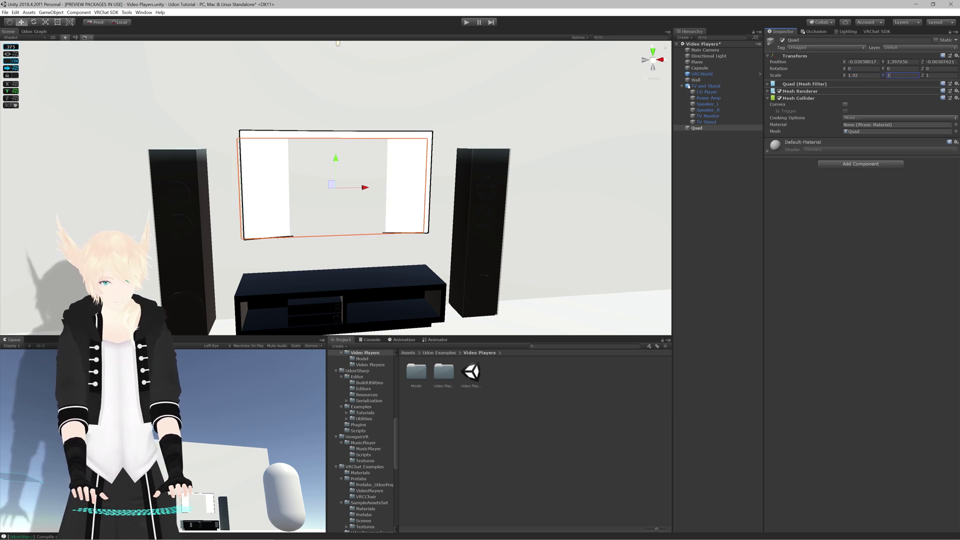
type("1.08")
Delete the quad in front of the TV.
left_click_drag(225, 144, 381, 193, "alt")
scroll(376, 185, "down", 3)
scroll(376, 187, "up", 2)
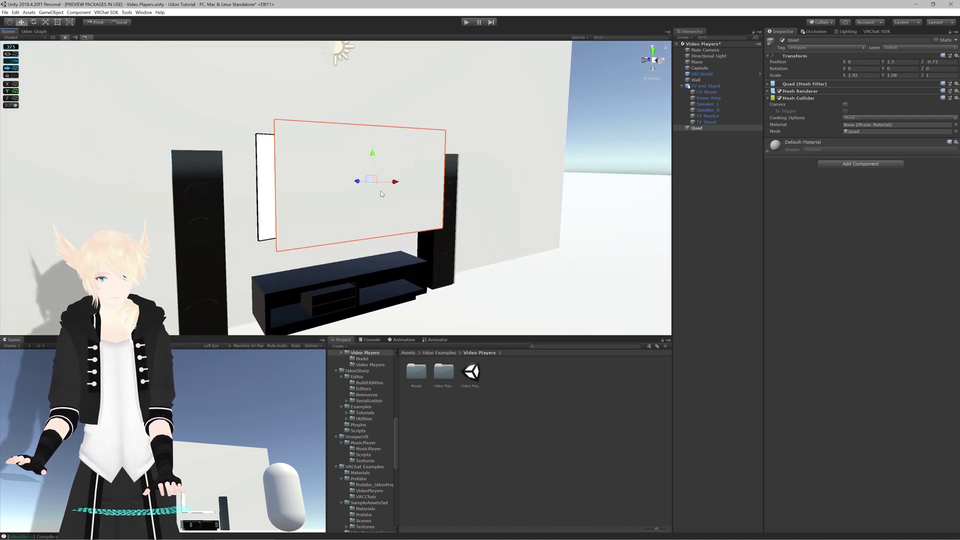
scroll(377, 190, "down", 3)
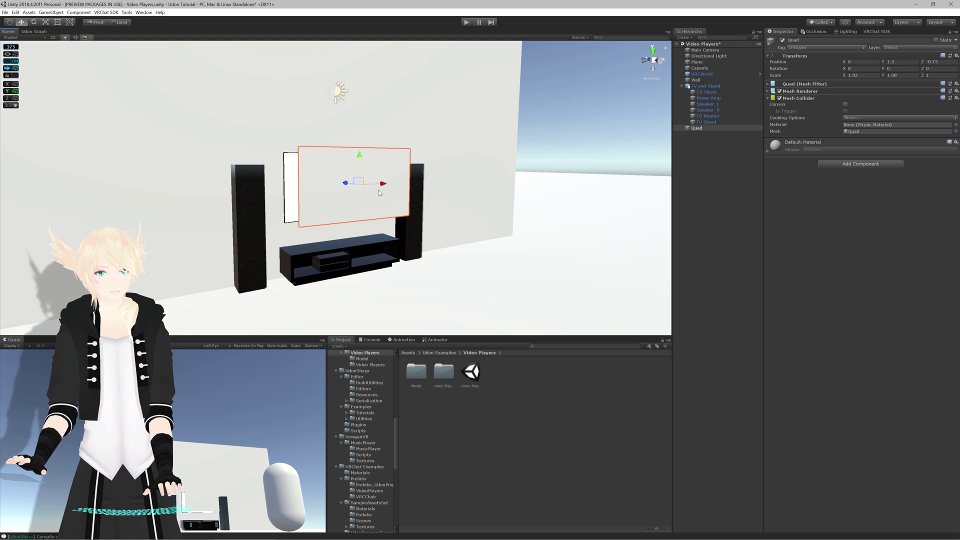
key("Delete")
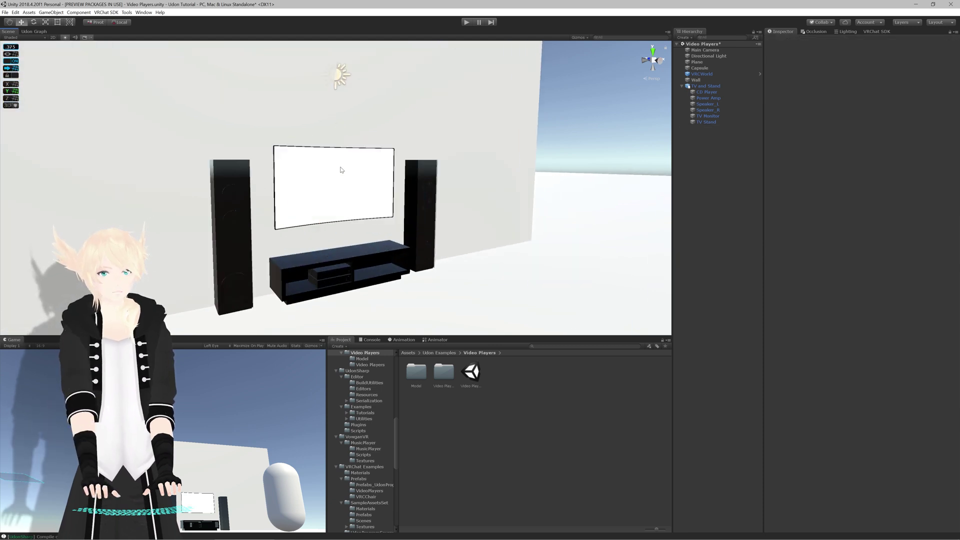
Select the TV Monitor and choose the Video/RealtimeEmissiveGamma shader for its Screen material, leaving Apply Gamma off.
left_click(341, 170)
key("f")
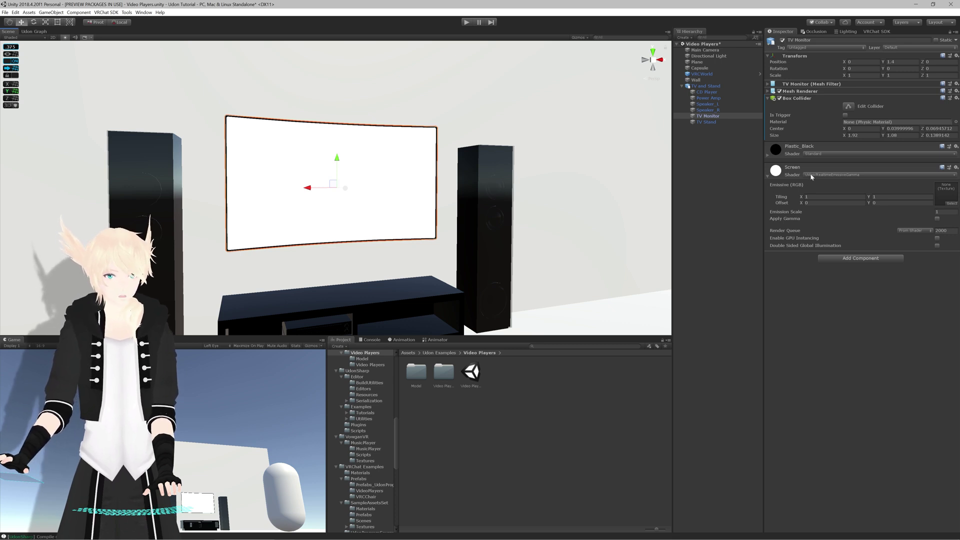
left_click(855, 175)
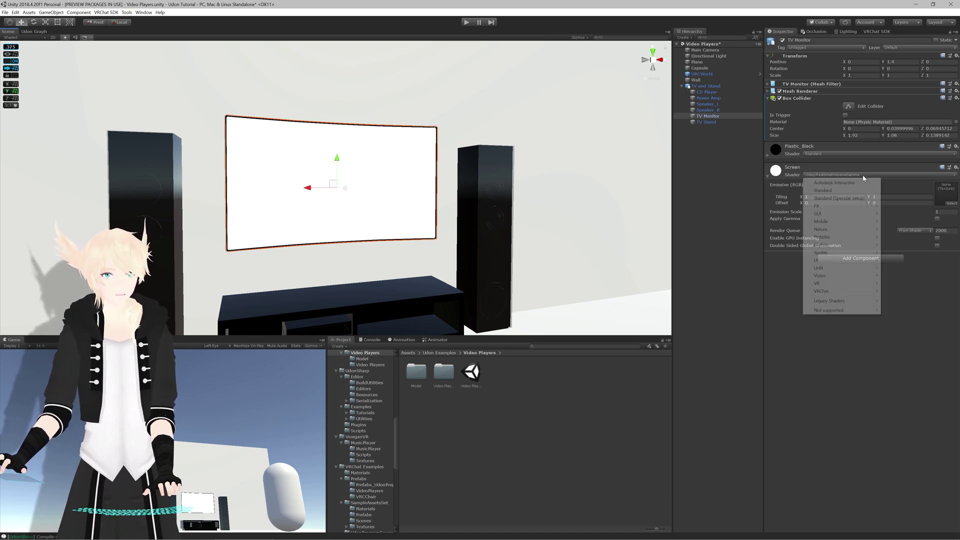
mouse_move(828, 277)
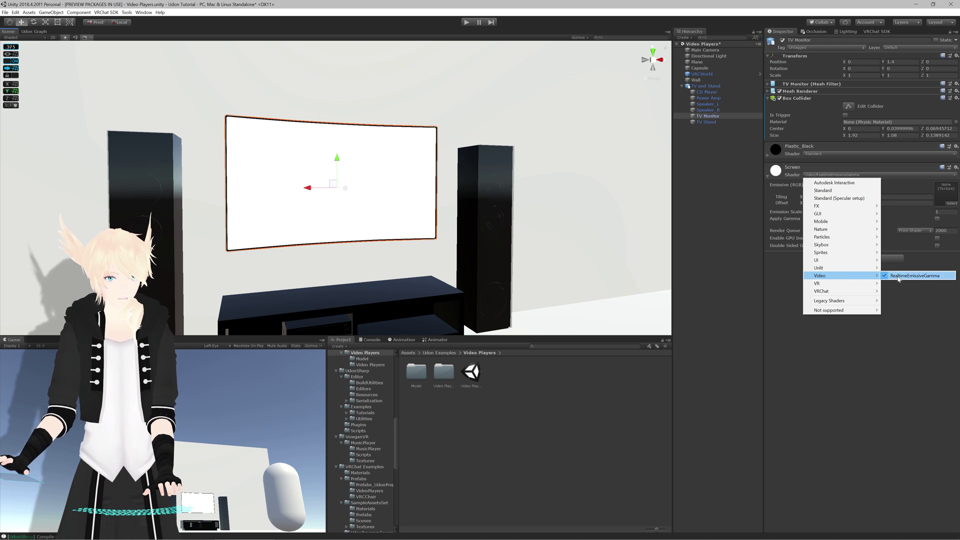
left_click(922, 276)
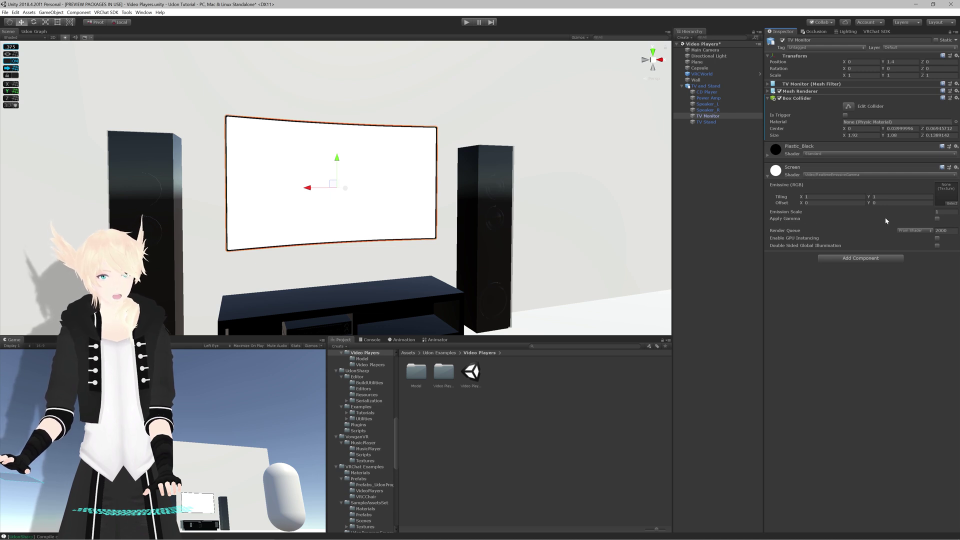
scroll(545, 215, "up", 2)
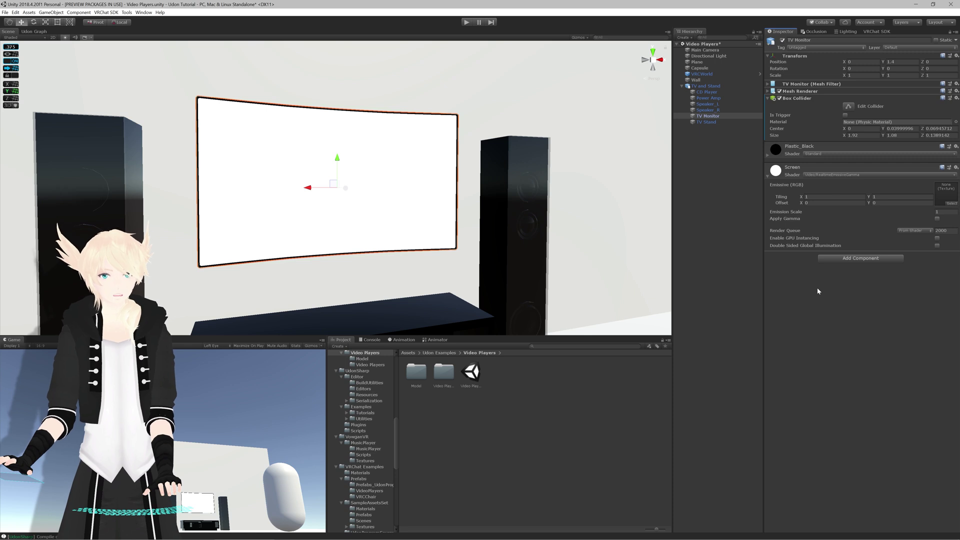
left_click(937, 219)
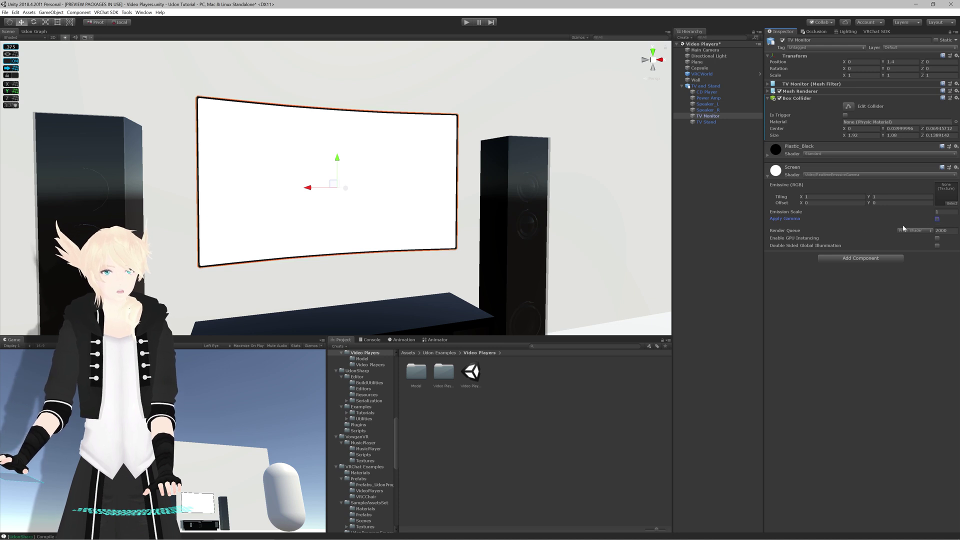
left_click_drag(531, 204, 513, 213, "alt")
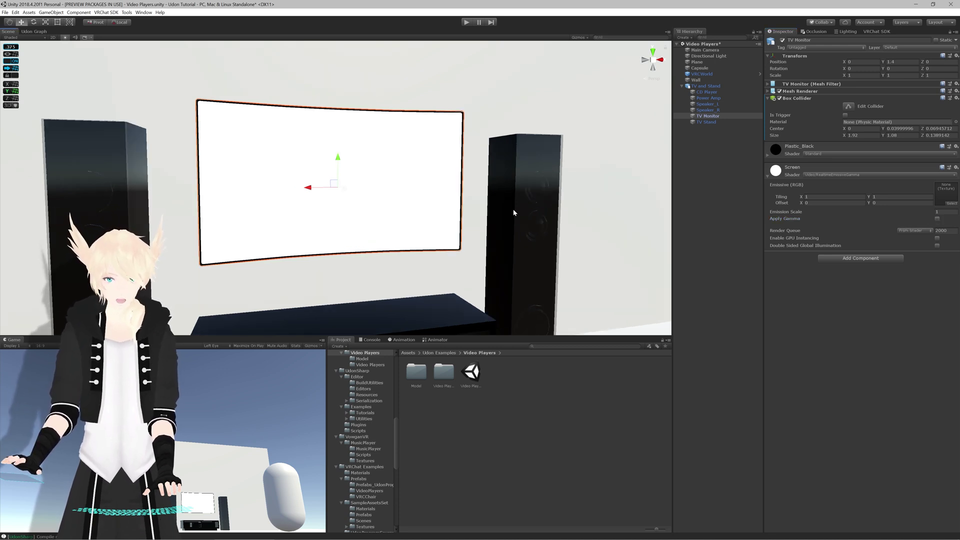
Add a VRC Unity Video Player component to the TV Monitor.
left_click(859, 258)
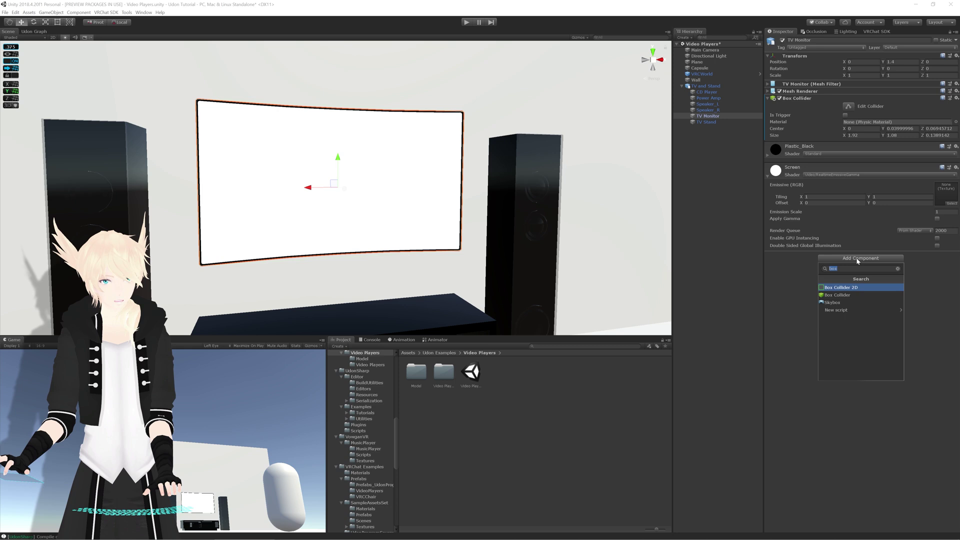
type("video")
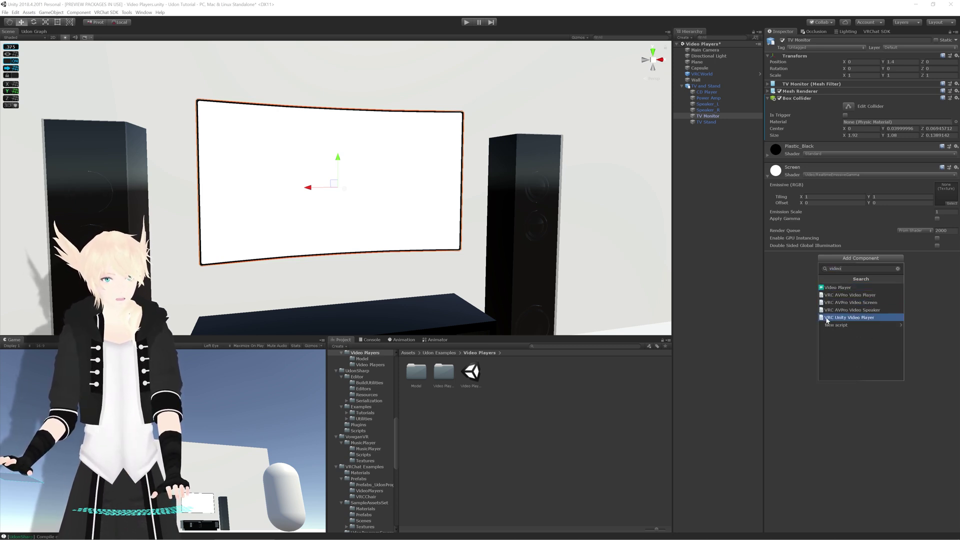
left_click(861, 318)
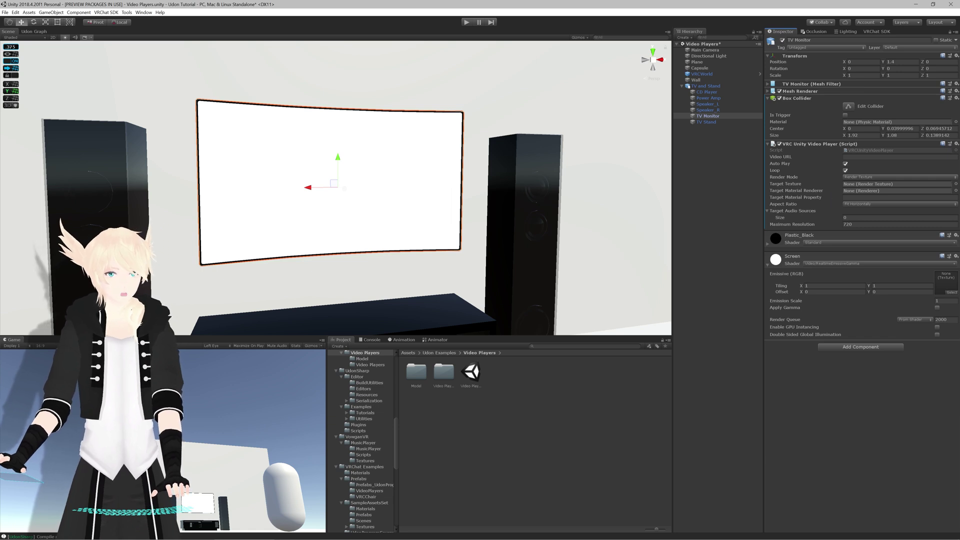
Switch to Chrome and copy the web address of the "Peru 8K HDR 60FPS (FUHD)" YouTube video.
key("alt+Tab")
key("alt+Tab")
key("alt+Tab")
key("alt+Tab")
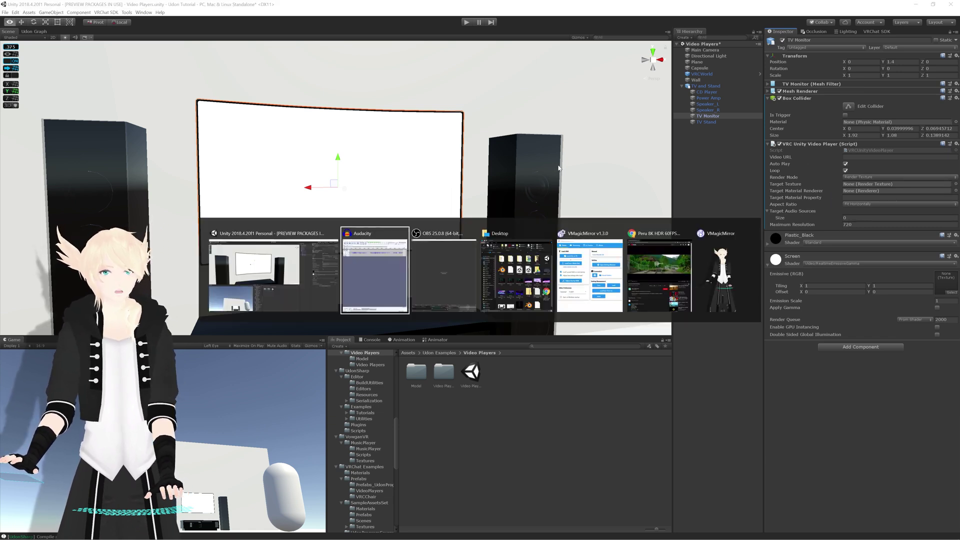
key("alt+Tab")
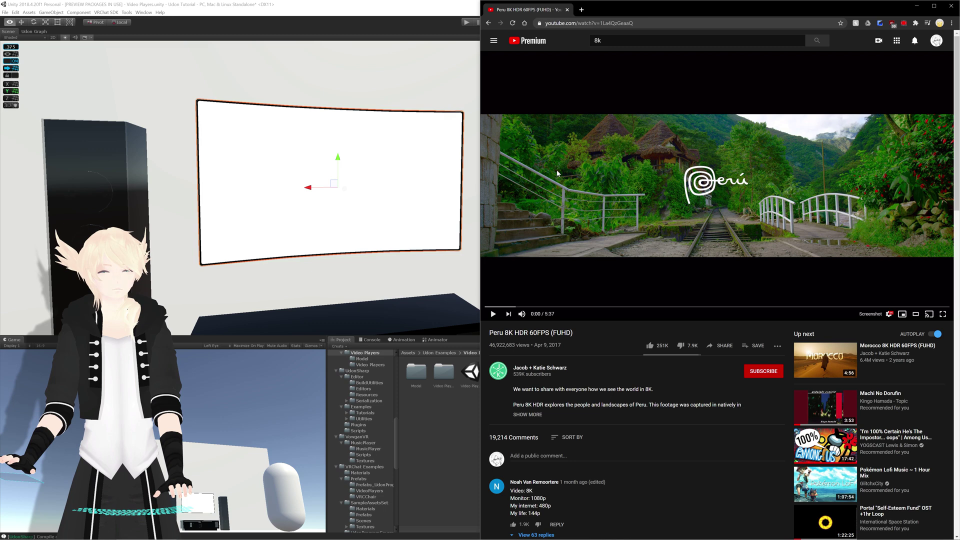
key("ctrl+l")
key("ctrl+c")
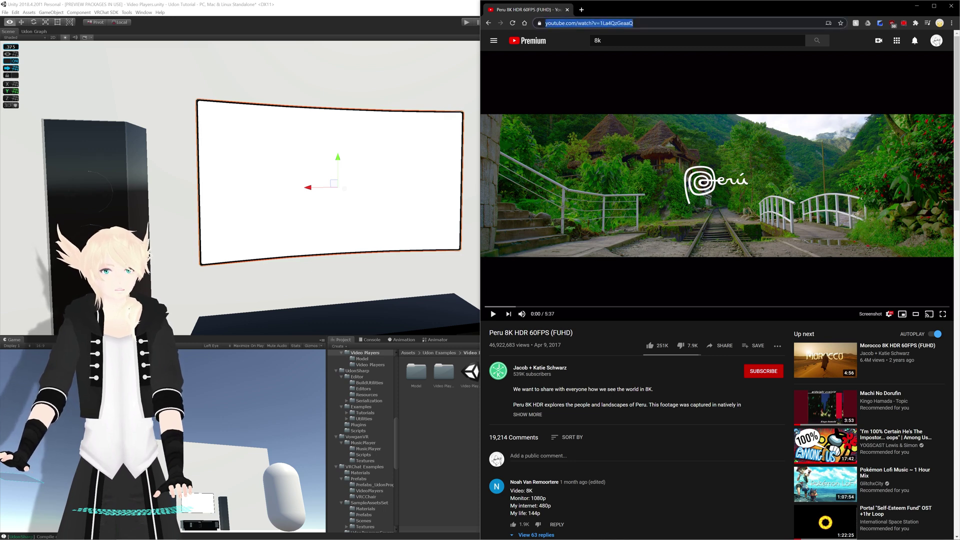
Return to Unity and paste the copied YouTube address as the video player's Video URL.
left_click(432, 21)
scroll(427, 143, "down", 15)
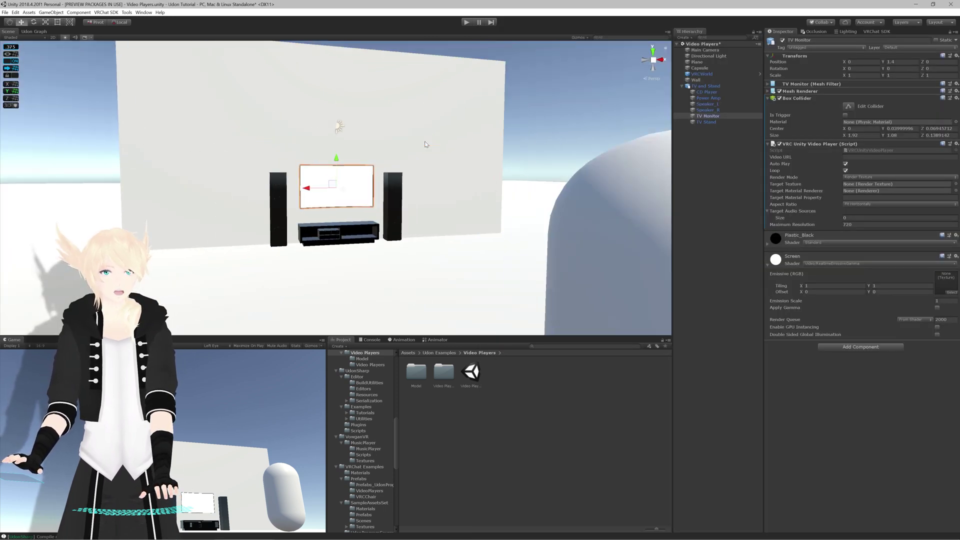
scroll(427, 143, "up", 11)
right_click_drag(427, 142, 426, 142)
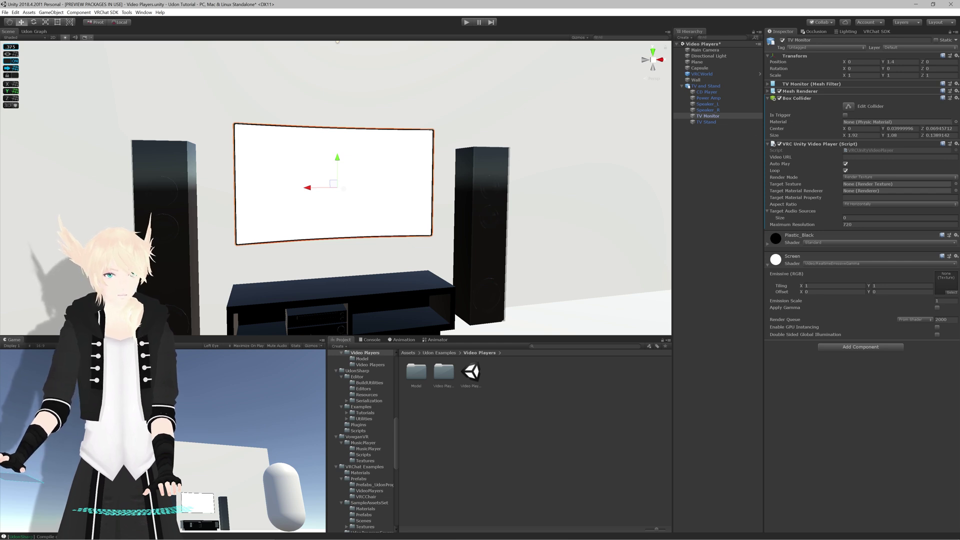
left_click(883, 157)
key("ctrl+v")
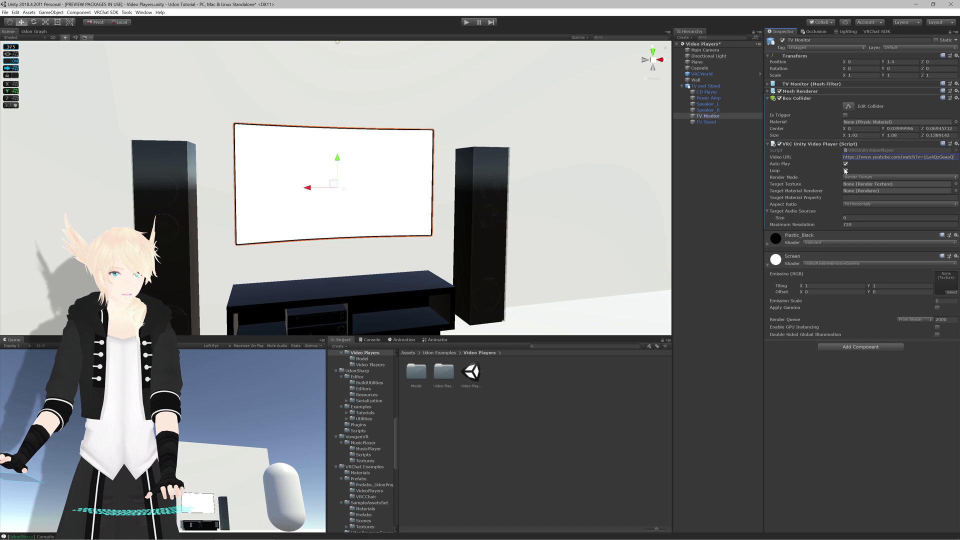
left_click(813, 180)
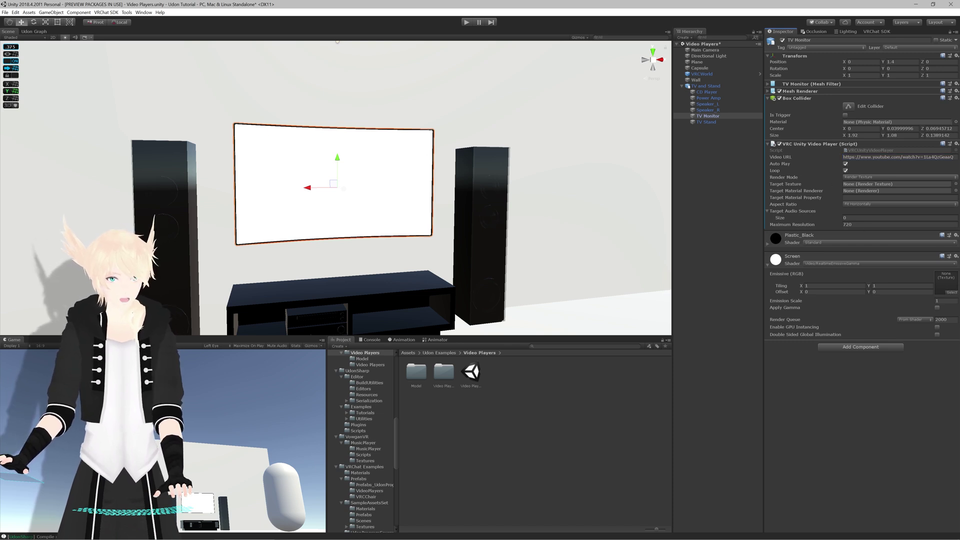
Set the video player's Maximum Resolution to 2160.
left_click(844, 225)
type("216")
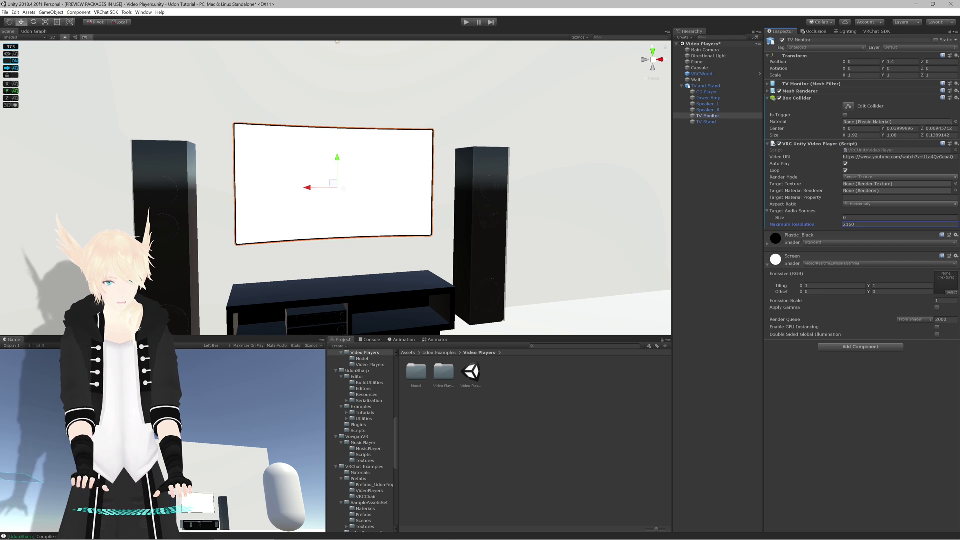
left_click(839, 175)
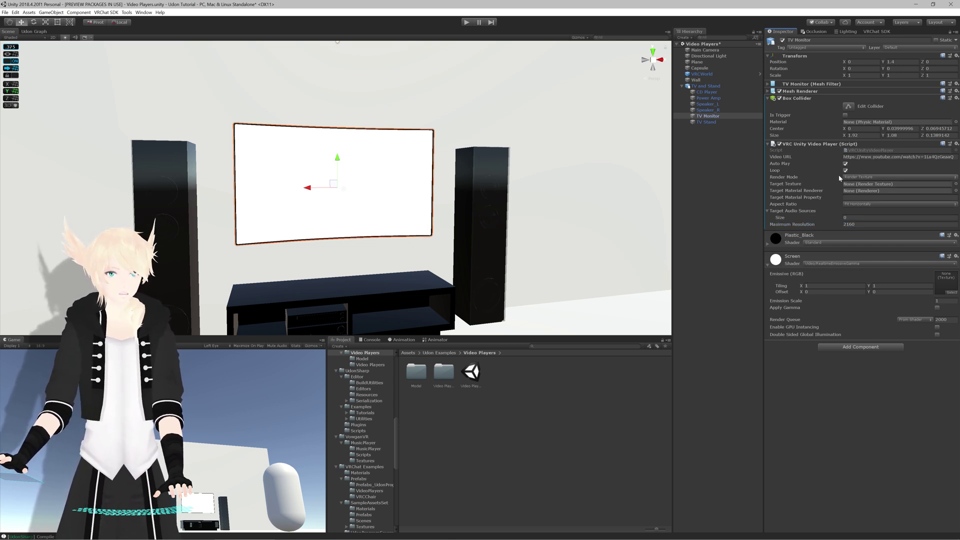
Try the Material Override render mode on the video player and return it to Render Texture.
left_click(861, 177)
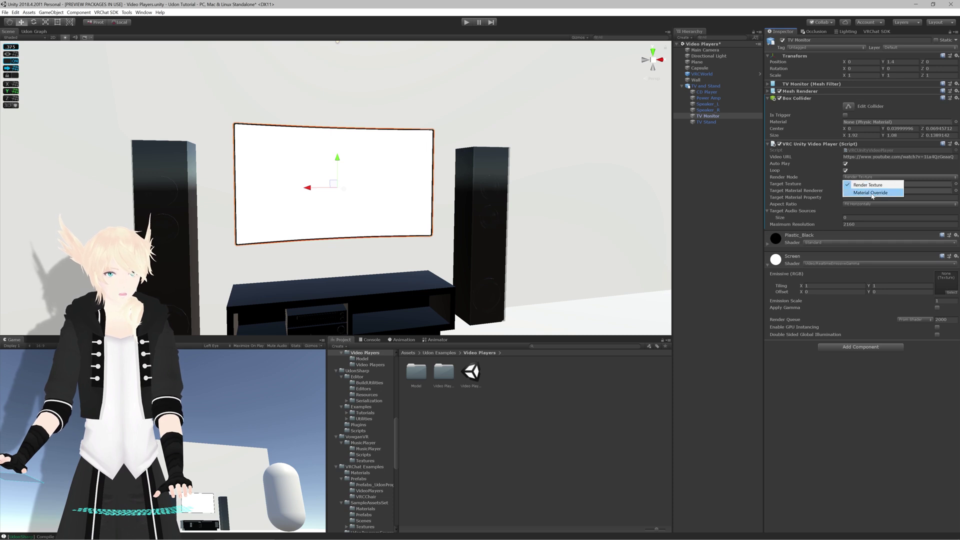
left_click(871, 193)
left_click(872, 177)
left_click(870, 187)
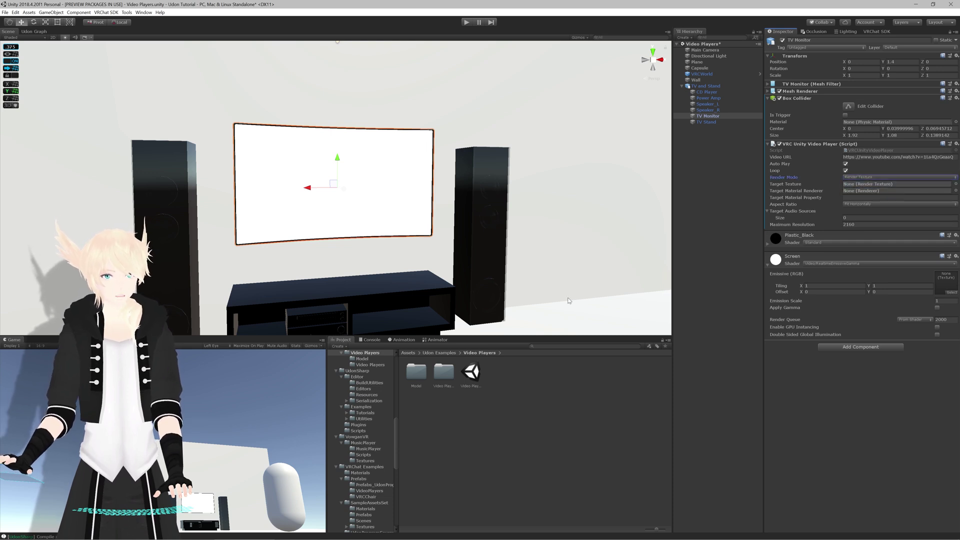
Create a Render Texture in the Video Players folder and name it VideoTexture.
right_click(511, 374)
left_click(494, 421)
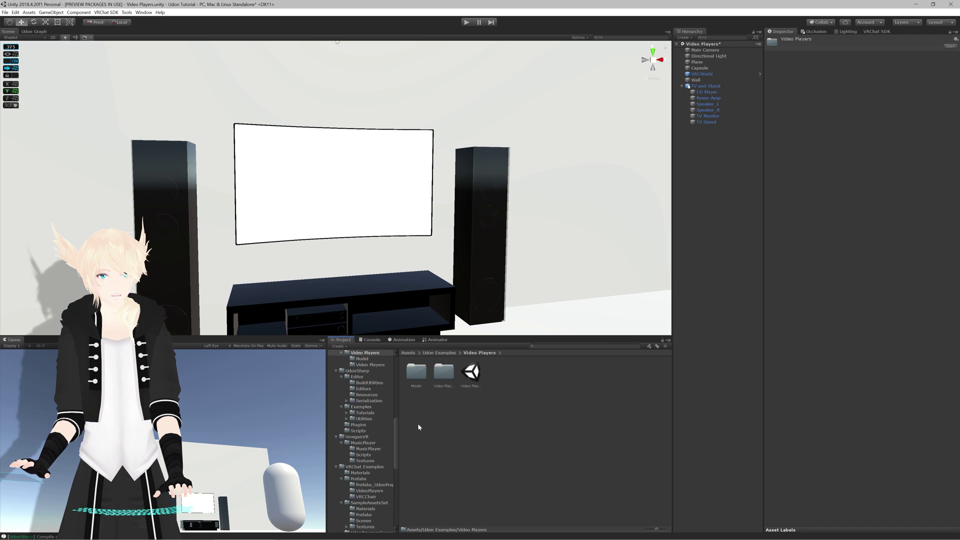
right_click(528, 395)
mouse_move(576, 223)
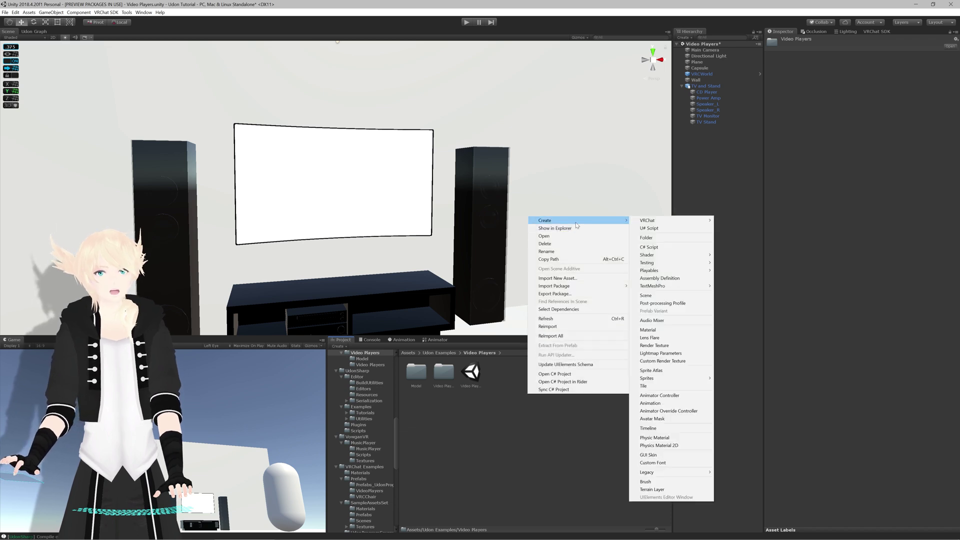
left_click(656, 345)
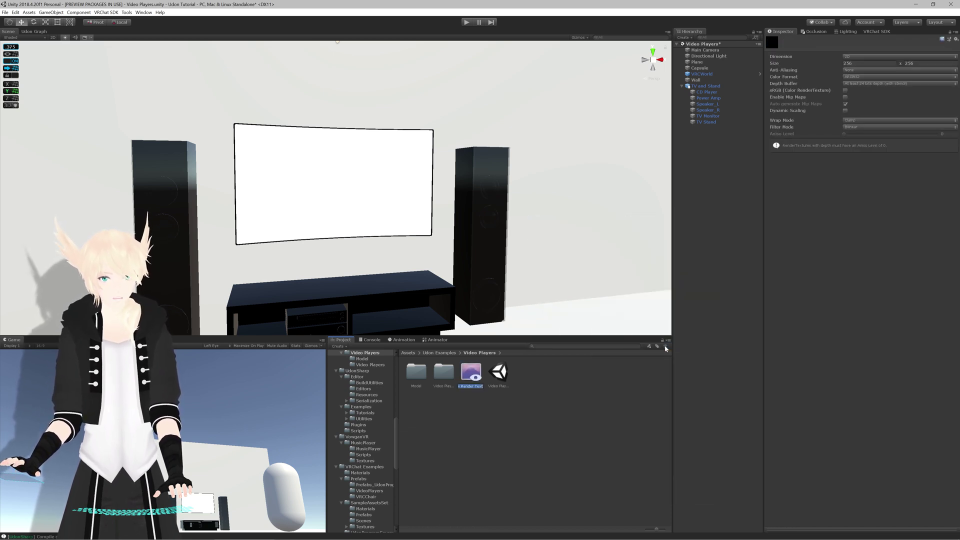
type("VideoT")
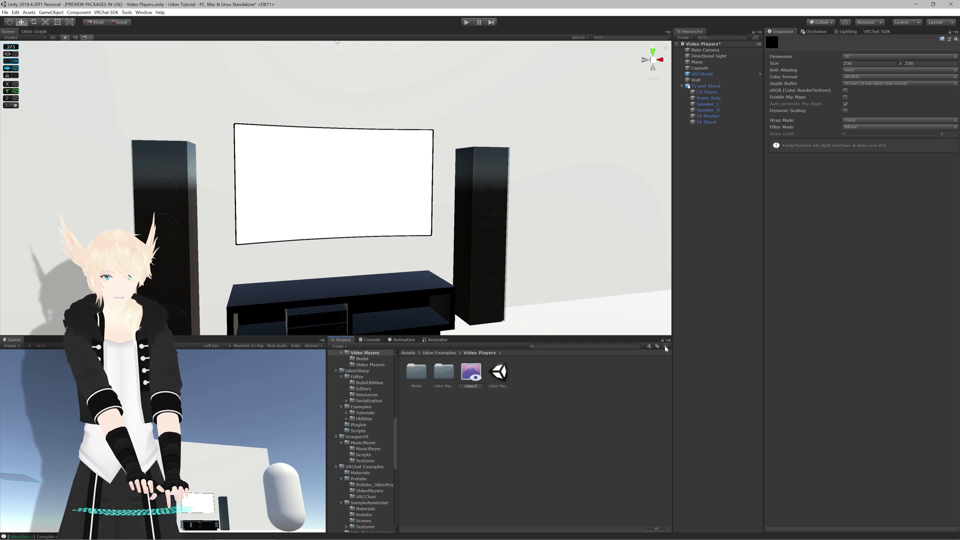
type("exture")
key("Return")
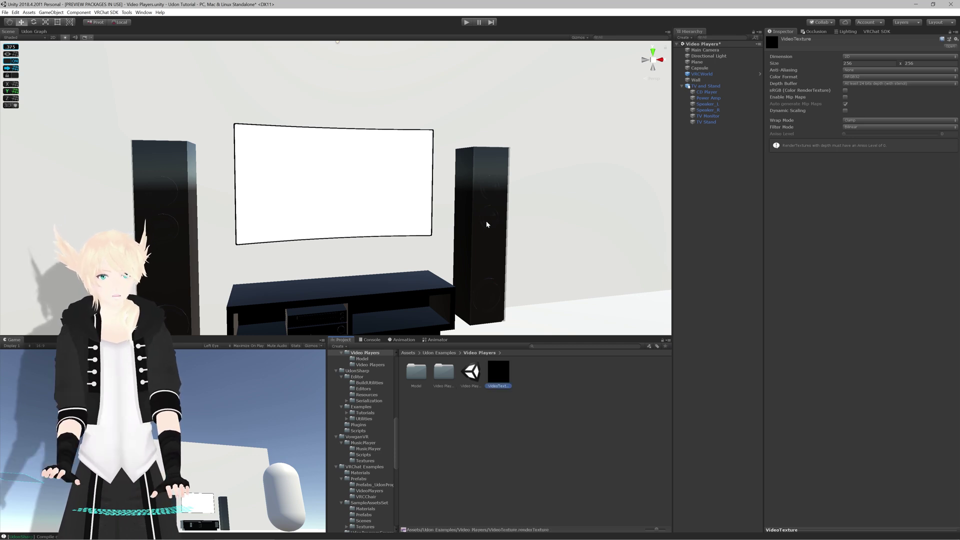
Set the size of the VideoTexture render texture to 1920 x 1080.
scroll(399, 190, "up", 2)
left_click_drag(399, 194, 397, 191, "alt")
scroll(397, 192, "down", 2)
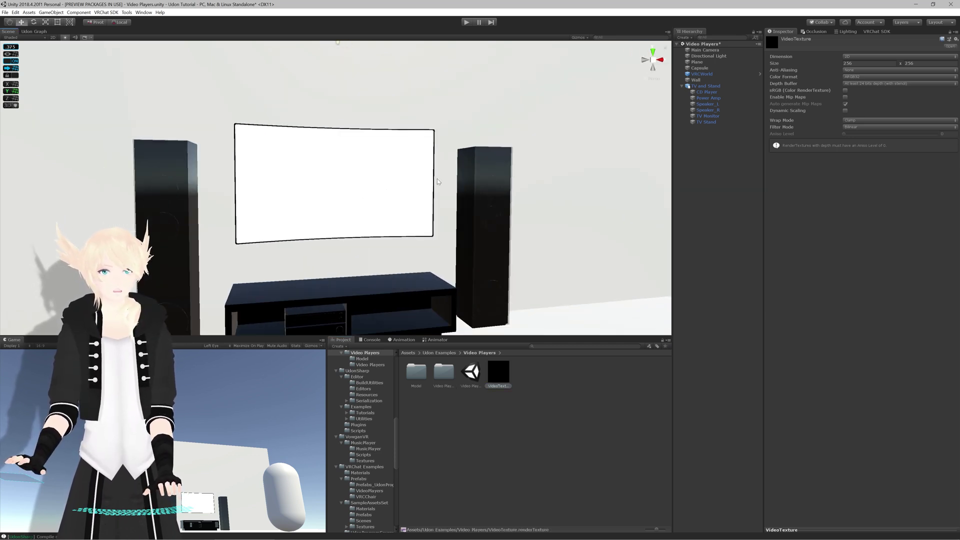
left_click(863, 63)
type("1920")
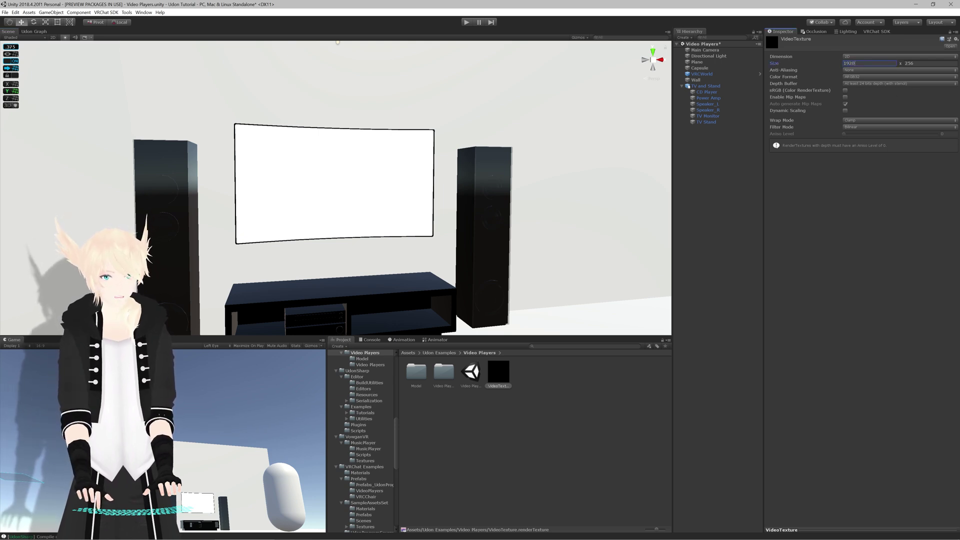
key("Tab")
type("1080")
key("Return")
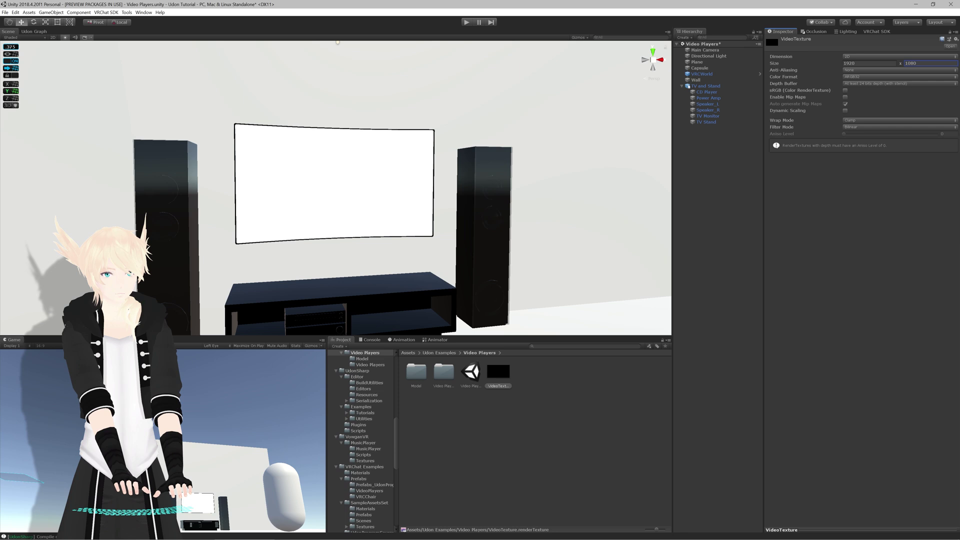
Assign VideoTexture as the Emissive (RGB) map of the TV Monitor's Screen material.
scroll(491, 163, "down", 10)
scroll(491, 161, "up", 5)
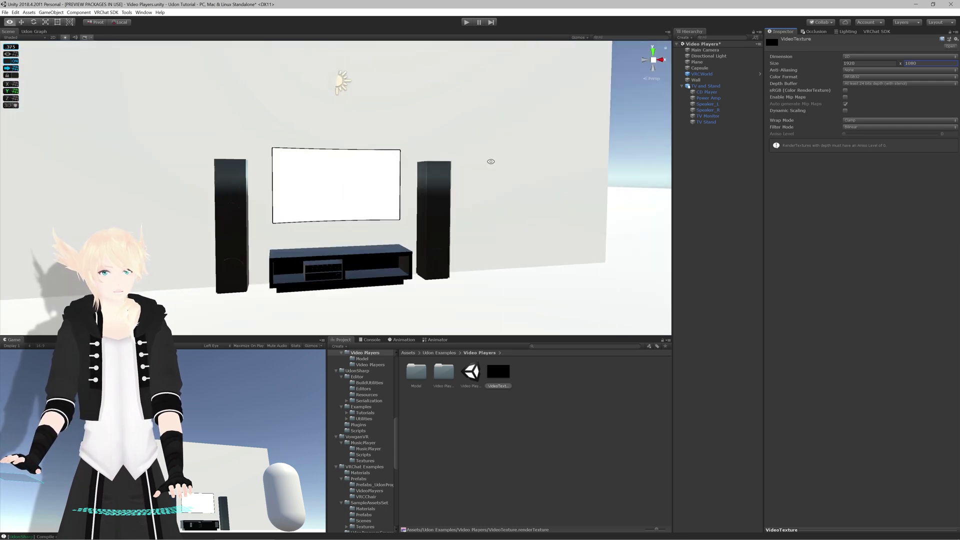
left_click(707, 115)
key("f")
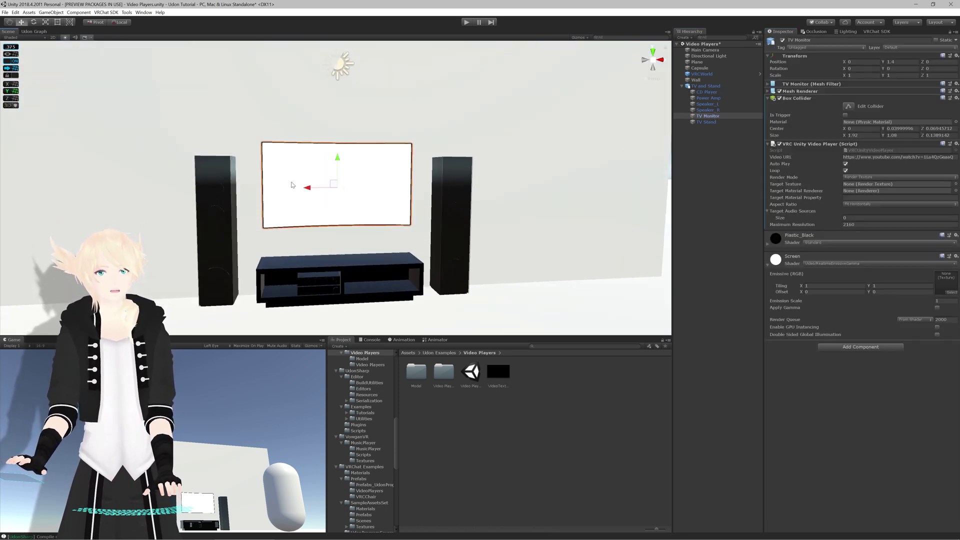
left_click_drag(334, 202, 365, 226, "alt")
left_click_drag(505, 371, 949, 285)
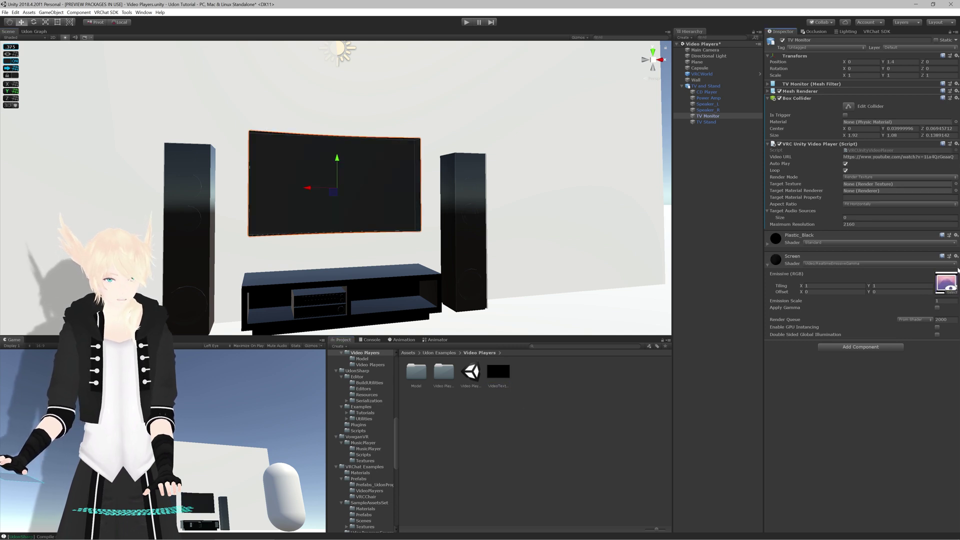
Set VideoTexture as the Target Texture of the TV Monitor's video player.
scroll(362, 178, "down", 2)
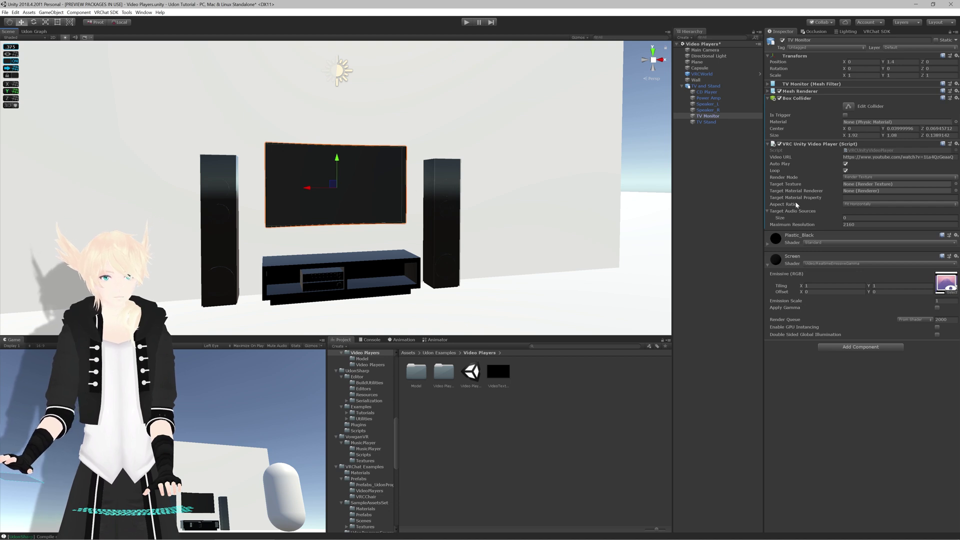
left_click_drag(497, 375, 867, 187)
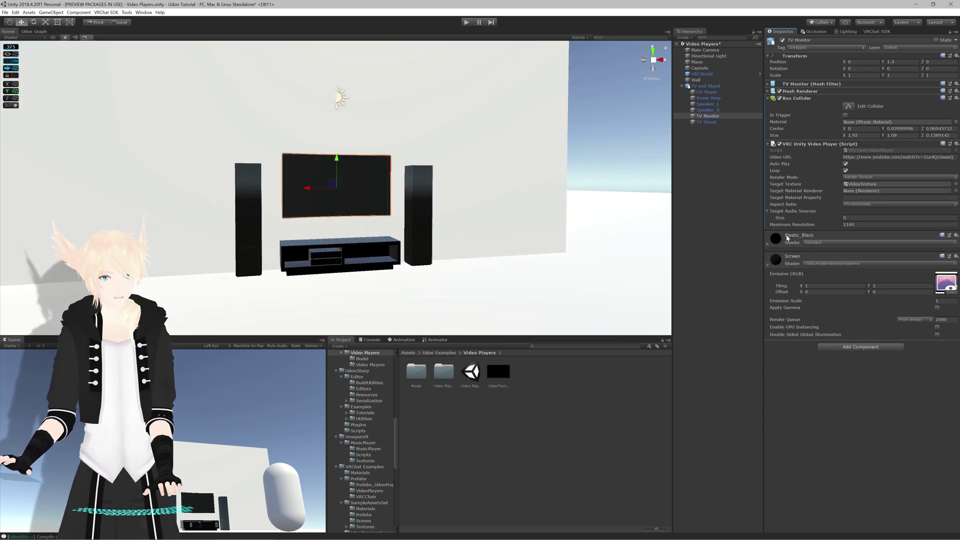
scroll(415, 206, "down", 10)
scroll(415, 205, "up", 12)
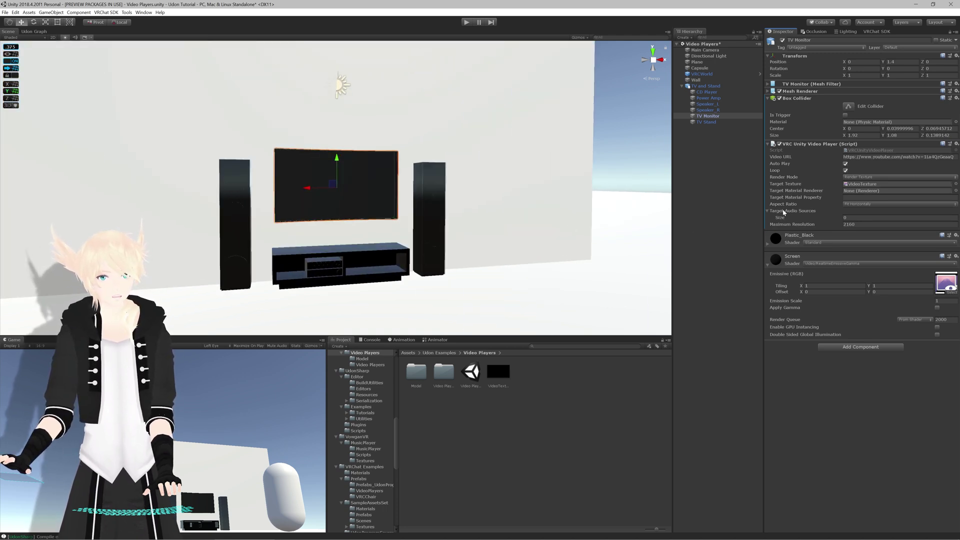
Set the size of the video player's Target Audio Sources list to 1.
left_click(872, 218)
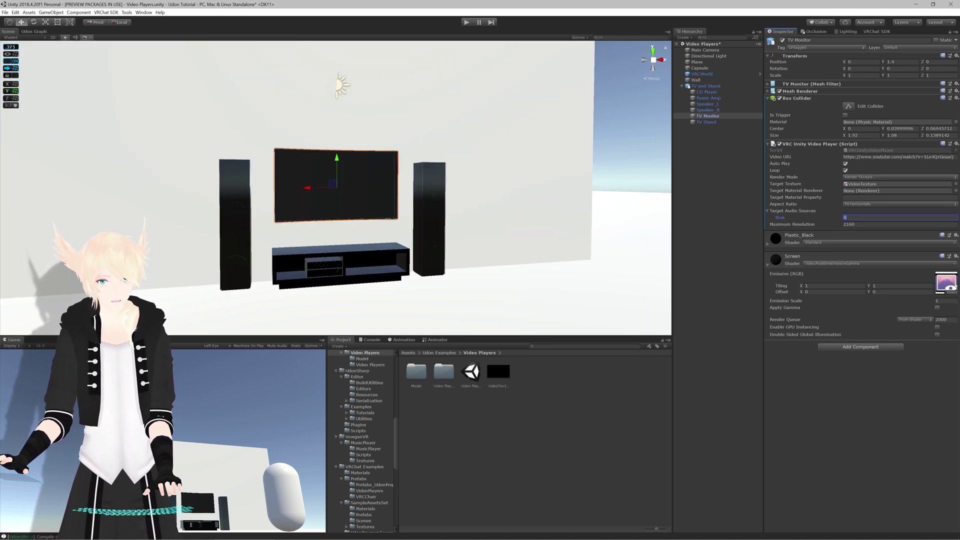
type("1")
key("Return")
Add an Audio Source object to the scene and assign it to Element 0 of the video player's Target Audio Sources.
right_click(712, 149)
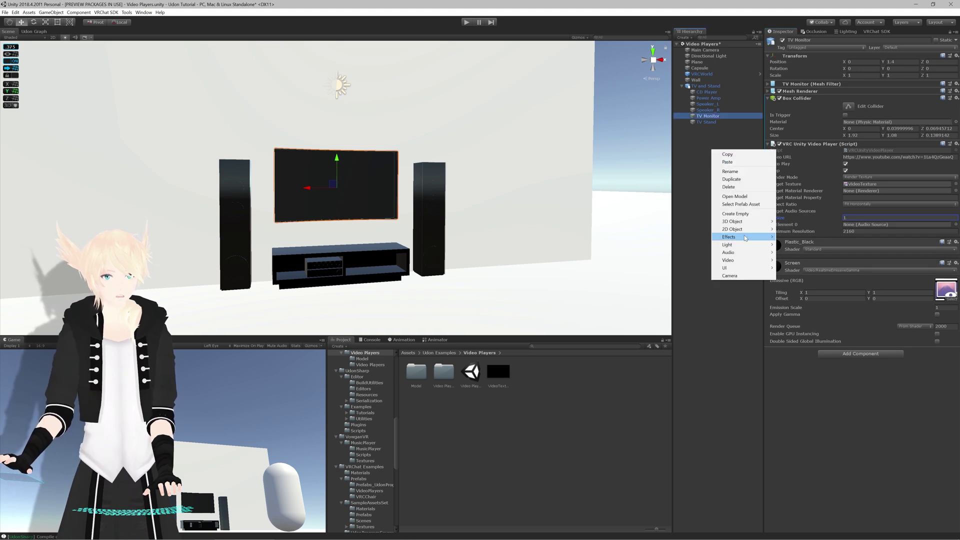
mouse_move(744, 252)
left_click(805, 253)
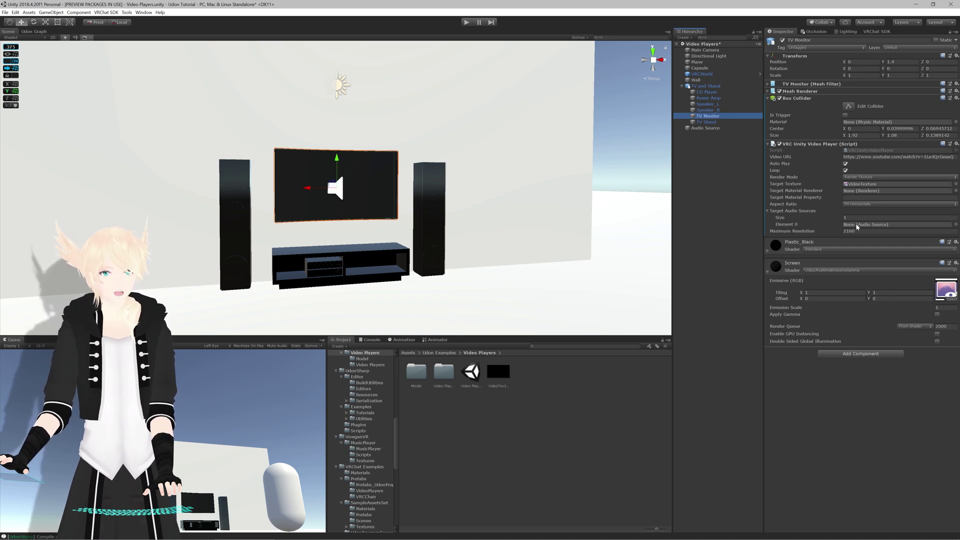
left_click_drag(720, 128, 821, 218)
Set the new Audio Source's Doppler Level to 0 and Spatial Blend to 1.
left_click(709, 128)
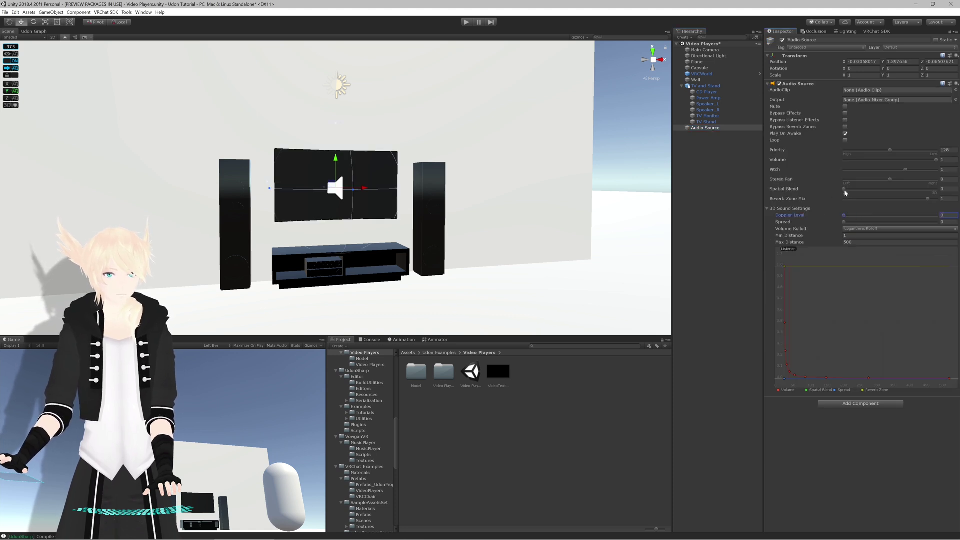
left_click_drag(846, 189, 938, 189)
Set the Audio Source's Max Distance to 20.
scroll(306, 128, "down", 2)
scroll(320, 132, "up", 3)
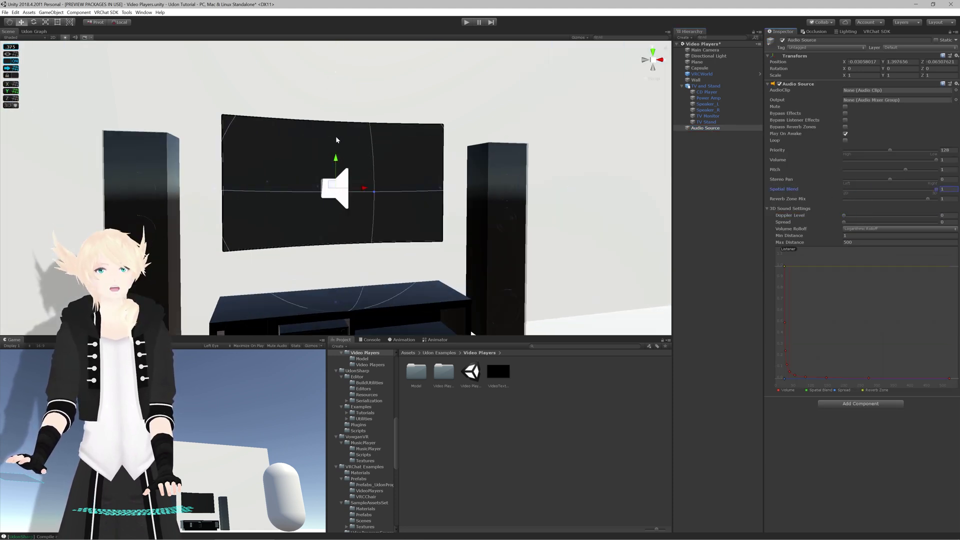
scroll(294, 202, "down", 4)
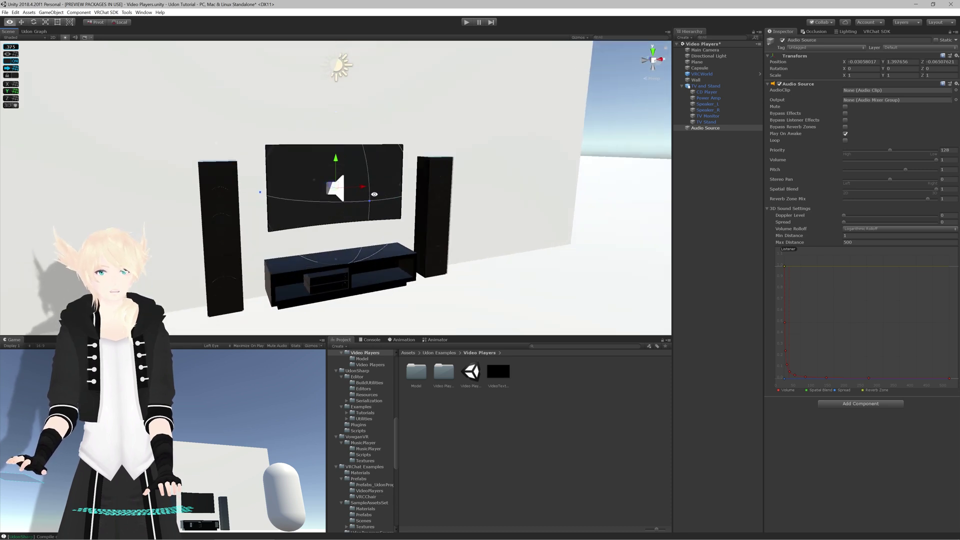
scroll(371, 188, "down", 2)
scroll(371, 188, "up", 3)
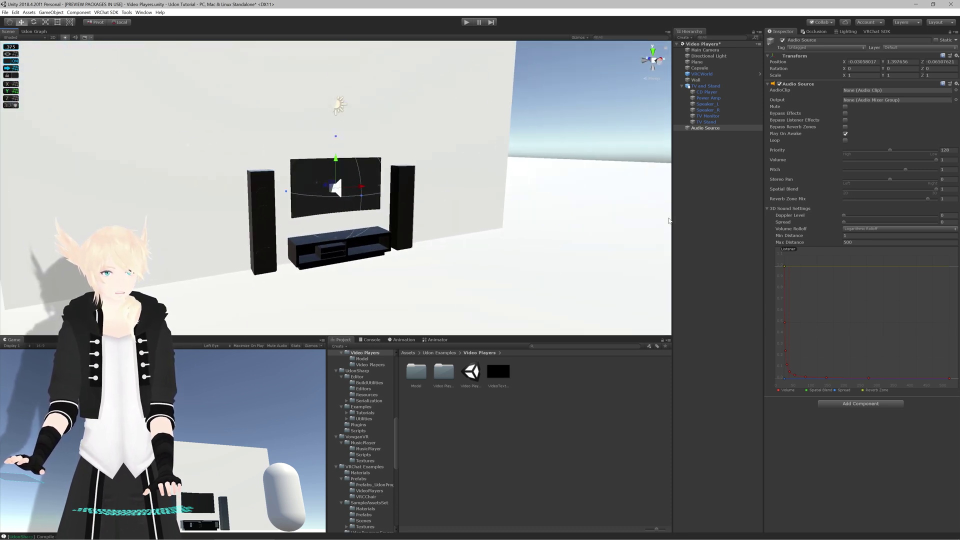
left_click(864, 243)
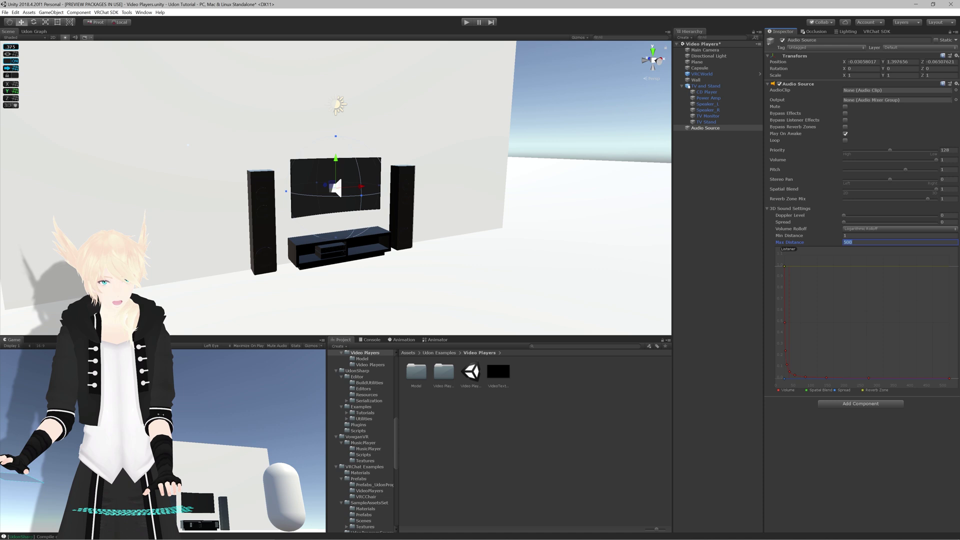
type("20")
key("Return")
Set the Audio Source's Min Distance to 3.
scroll(385, 218, "down", 5)
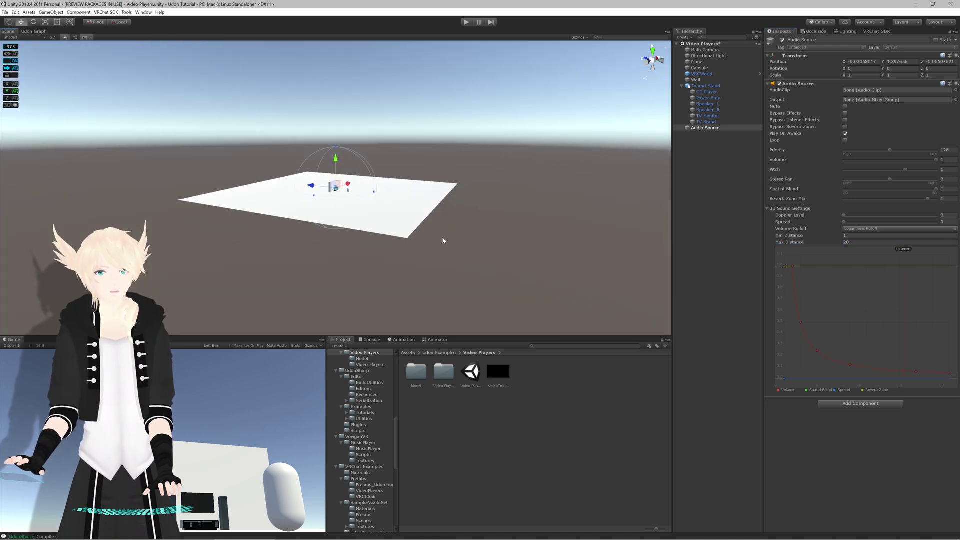
scroll(443, 241, "up", 5)
left_click(850, 235)
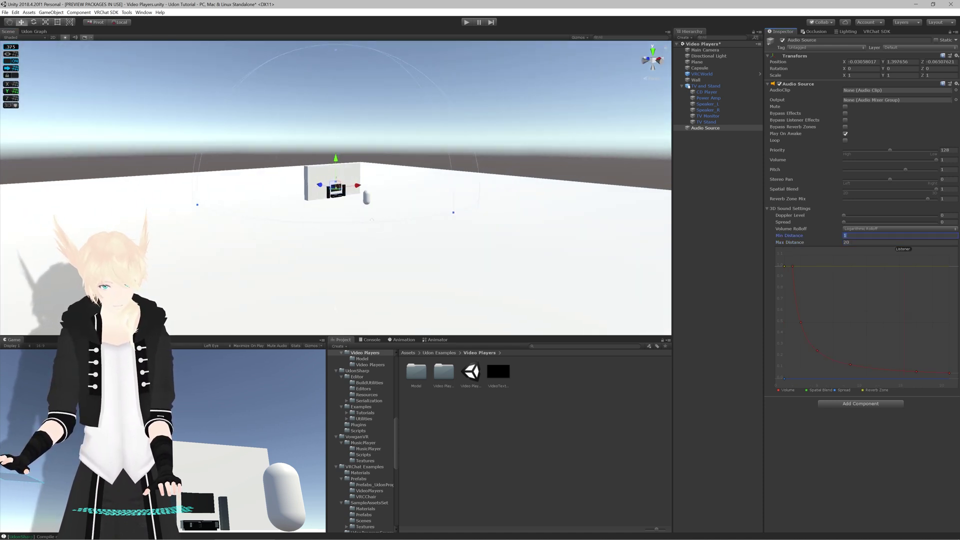
type("3")
Lower the last key of the Audio Source's volume rolloff curve to zero volume at the maximum distance.
scroll(548, 225, "up", 8)
scroll(505, 215, "down", 2)
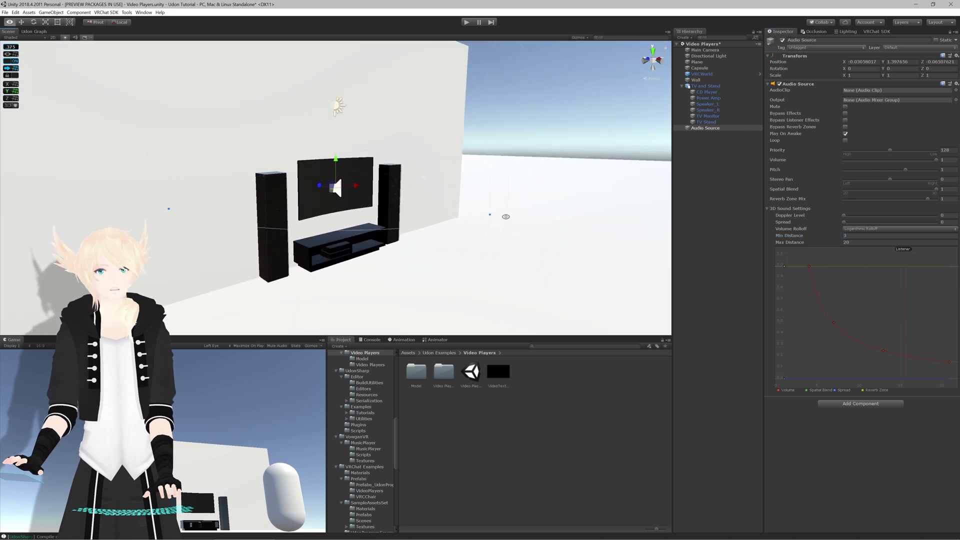
mouse_move(505, 215)
left_mouse_down("alt")
mouse_move(520, 210)
mouse_move(511, 223)
left_mouse_up("alt")
scroll(511, 223, "down", 6)
scroll(510, 222, "up", 3)
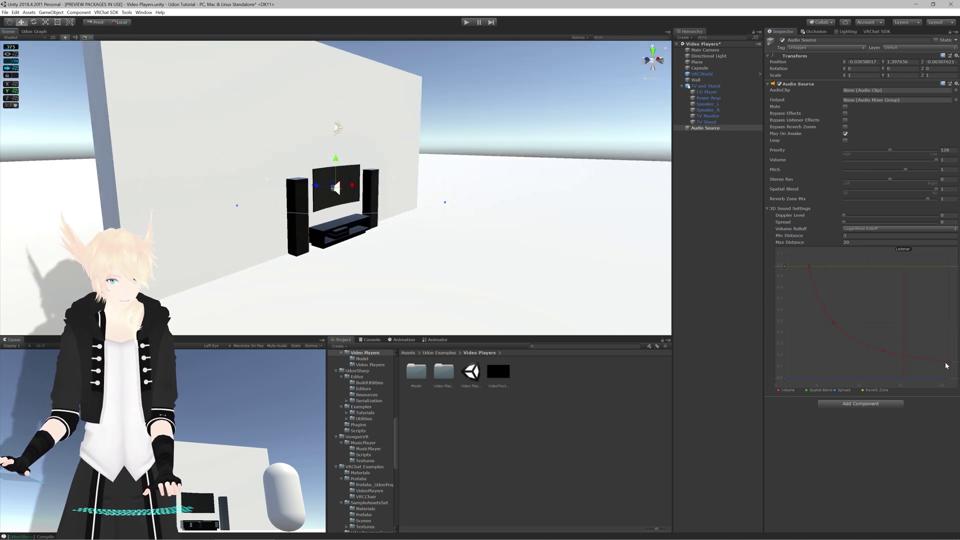
scroll(459, 215, "down", 6)
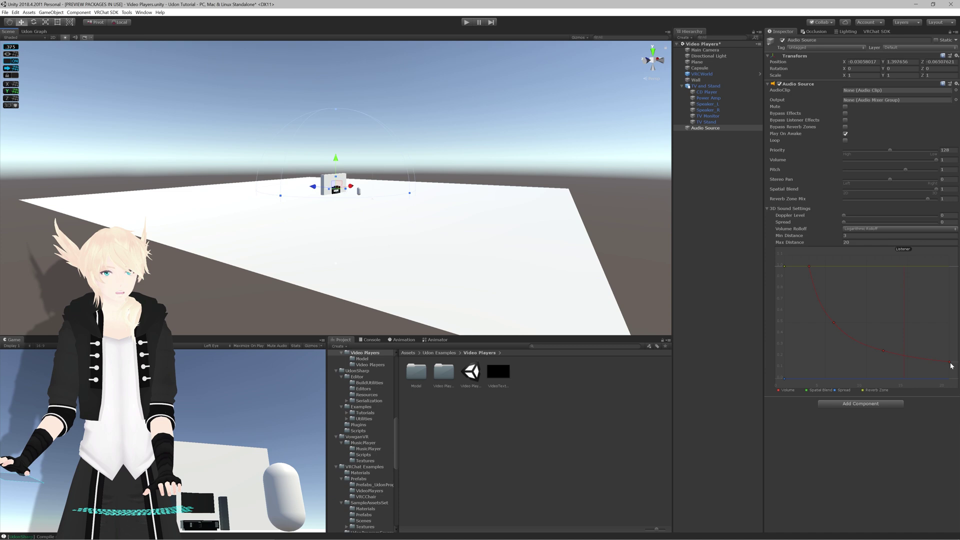
scroll(454, 225, "down", 4)
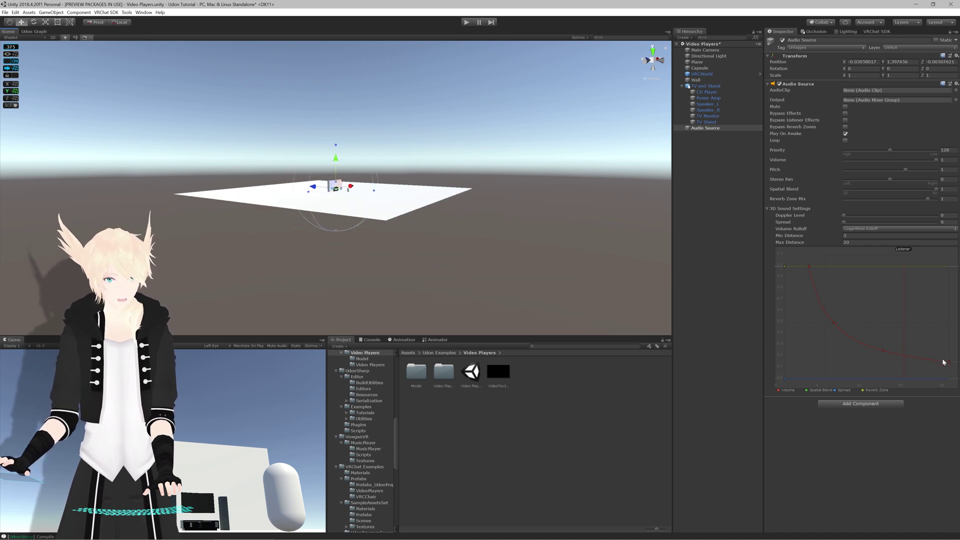
left_click_drag(944, 362, 948, 379)
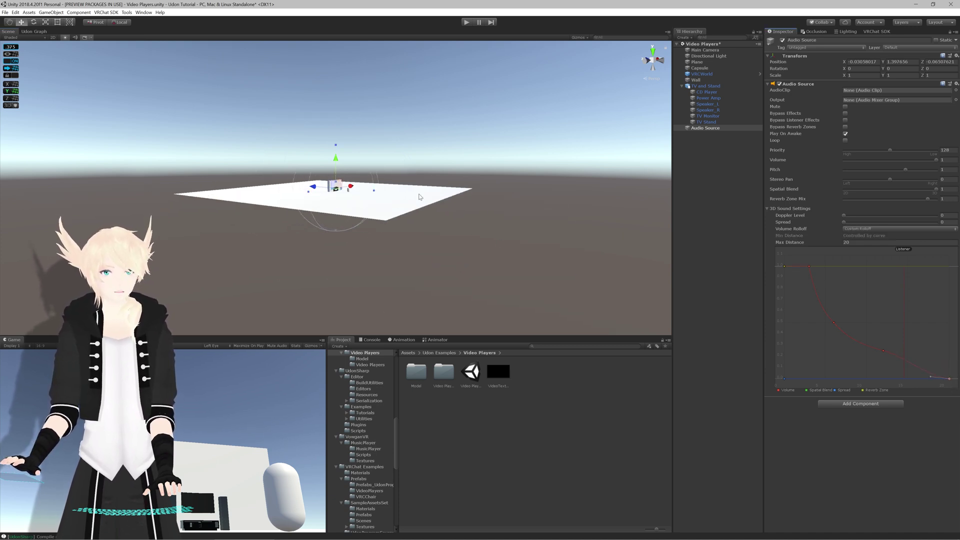
scroll(410, 196, "up", 15)
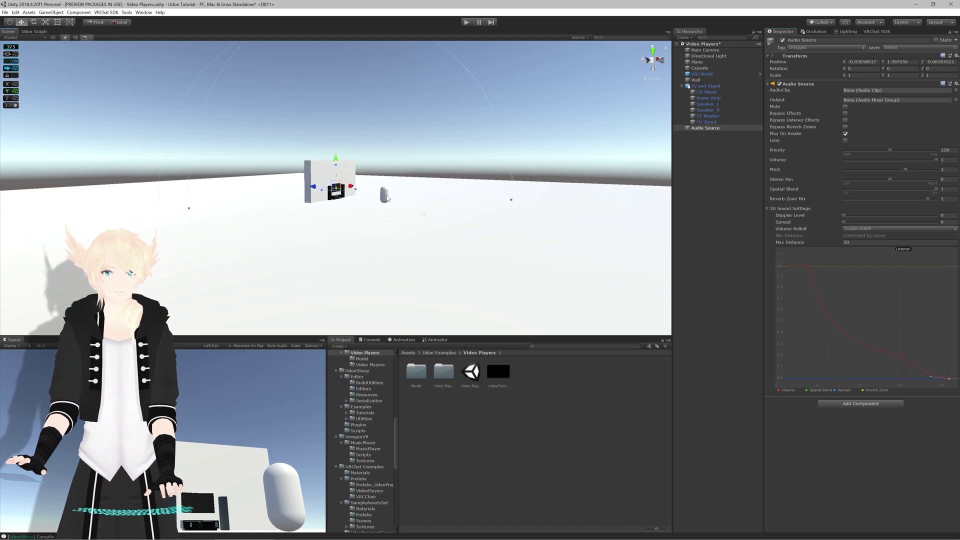
left_click_drag(419, 196, 394, 207, "alt")
scroll(379, 201, "down", 9)
mouse_move(948, 379)
left_mouse_down()
mouse_move(941, 360)
mouse_move(952, 381)
left_mouse_up()
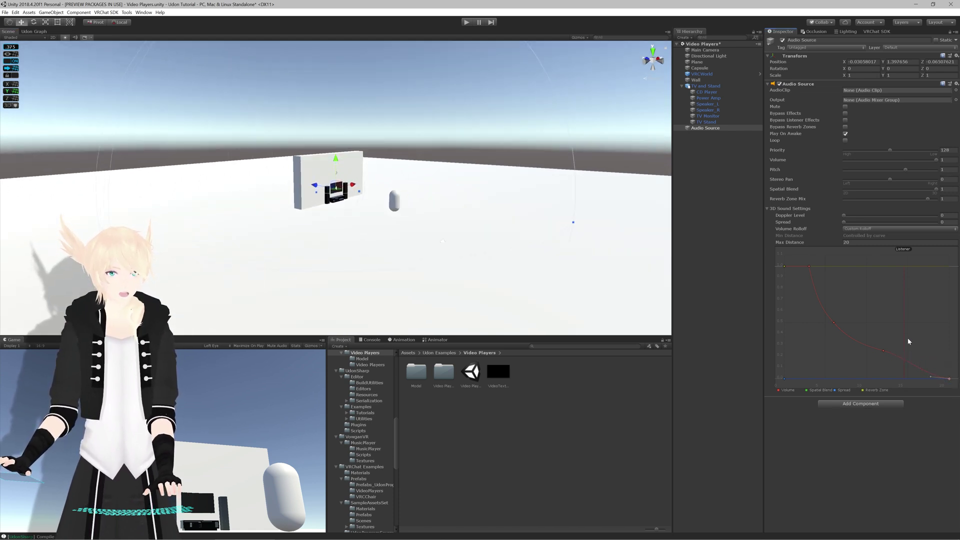
Delete the intermediate keys of the volume rolloff curve and adjust the full-volume key's tangent for a smooth falloff.
left_click_drag(907, 337, 803, 367)
key("Delete")
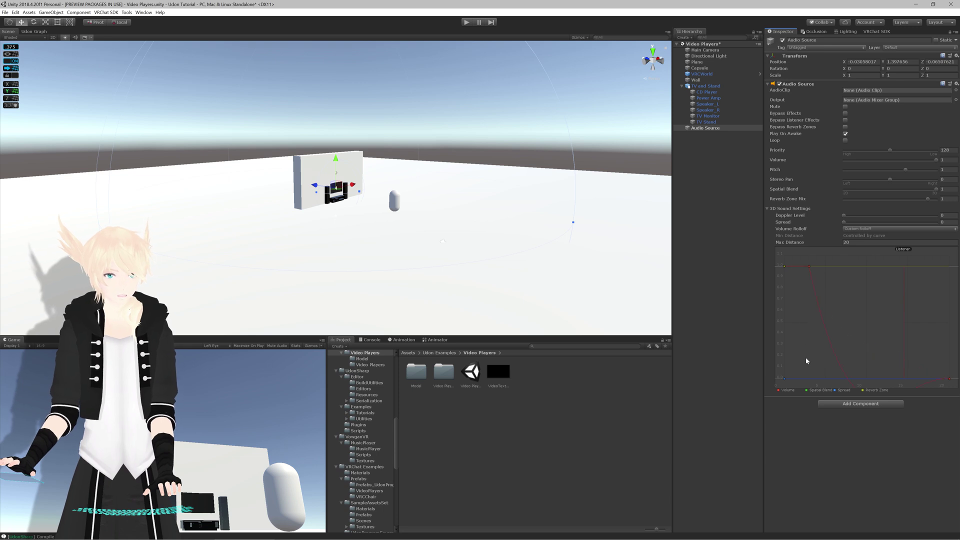
left_click(809, 267)
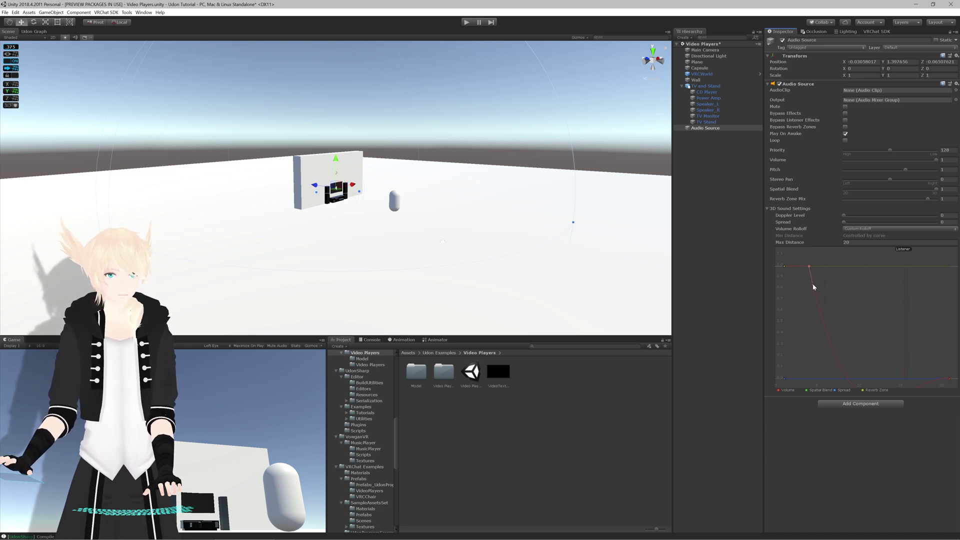
left_click_drag(814, 286, 800, 276)
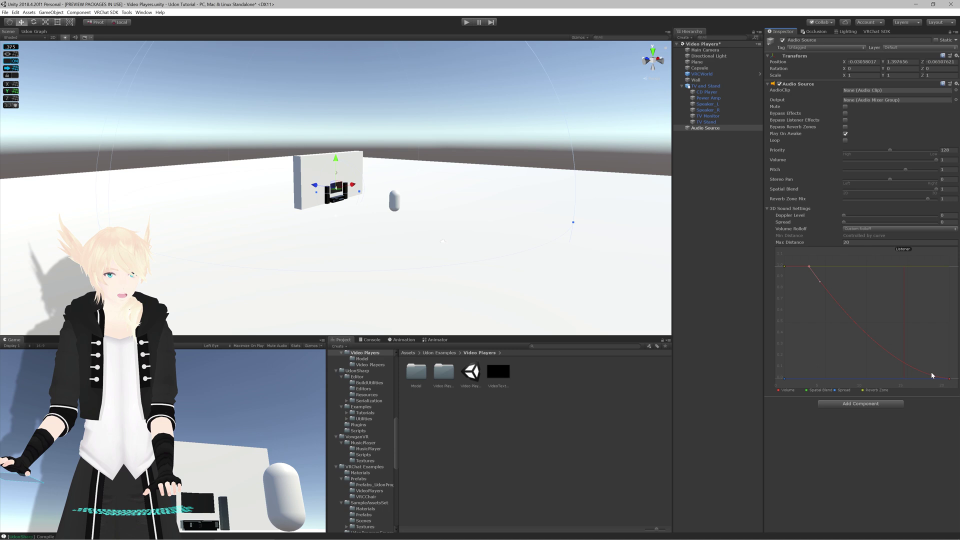
Turn off Play On Awake for the Audio Source.
left_click(845, 134)
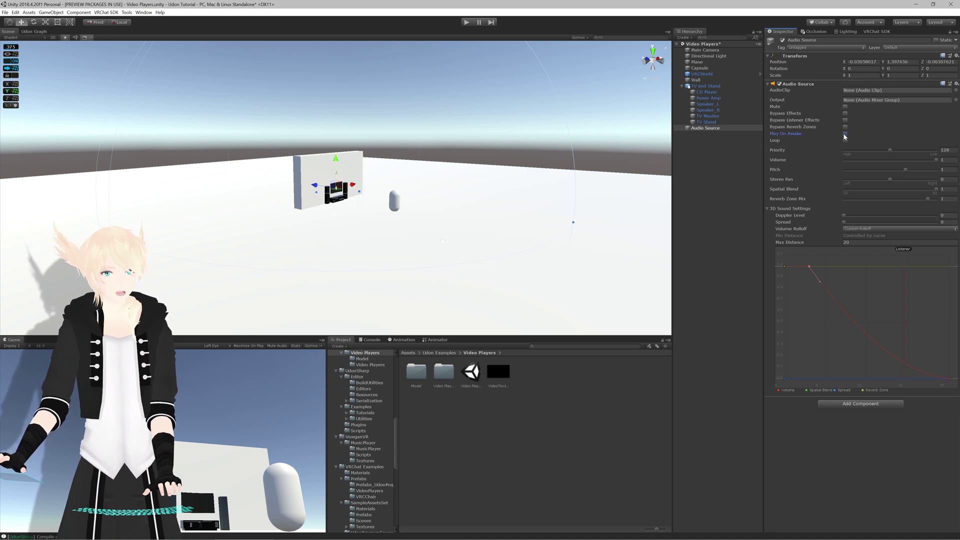
Add a VRC Spatial Audio Source component to the Audio Source object.
left_click(839, 403)
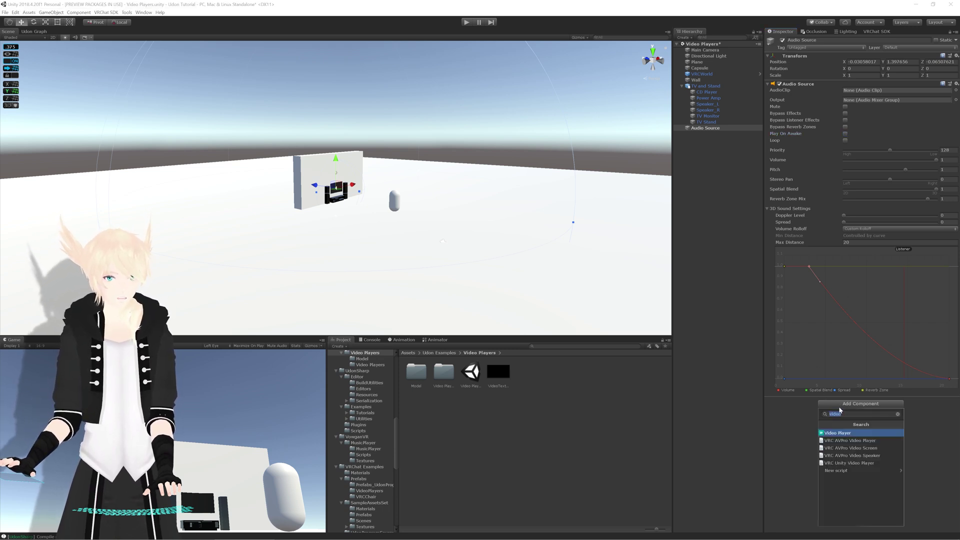
type("spatial")
key("Return")
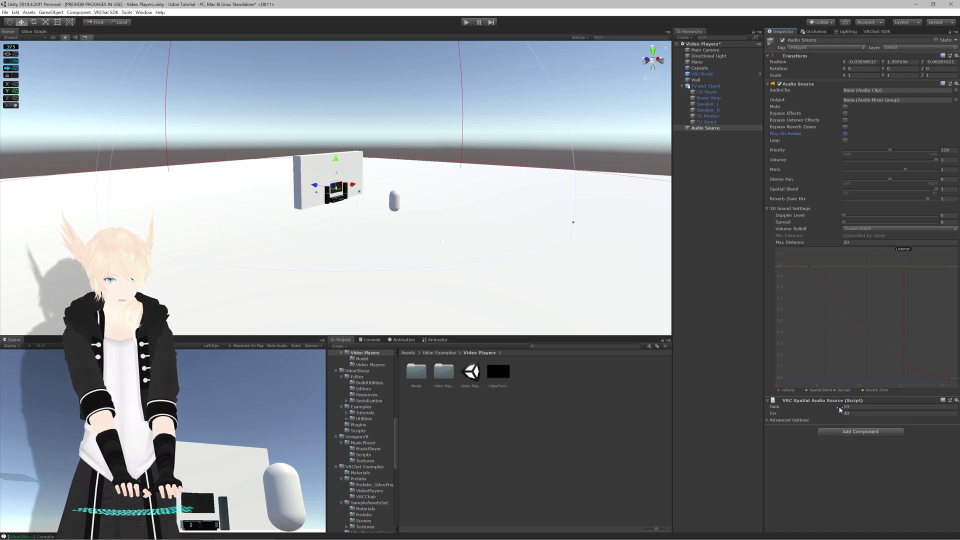
Set the VRC Spatial Audio Source's Far distance to 20 to match the Audio Source's Max Distance.
scroll(484, 217, "down", 10)
scroll(482, 215, "up", 10)
scroll(482, 215, "down", 8)
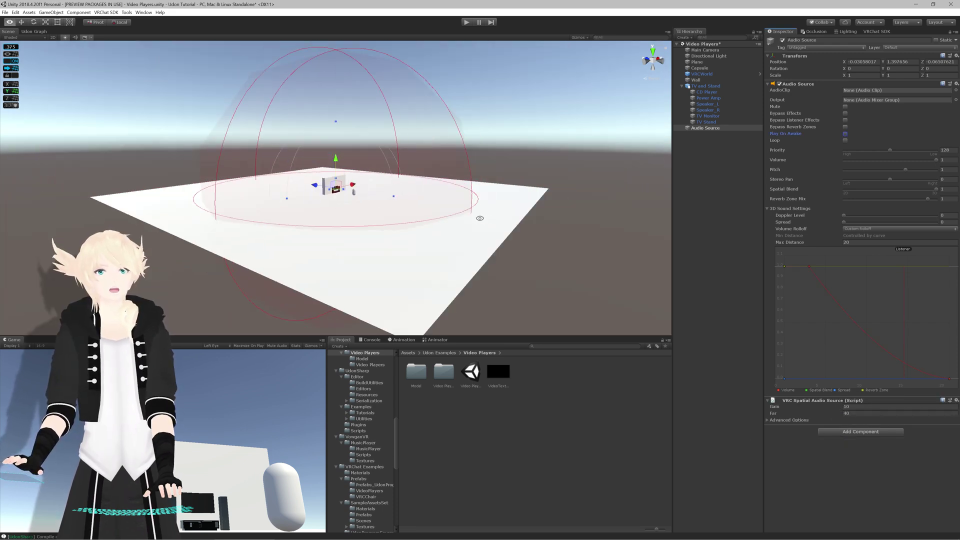
left_click_drag(480, 217, 447, 206, "alt")
left_click(861, 242)
left_click(860, 413)
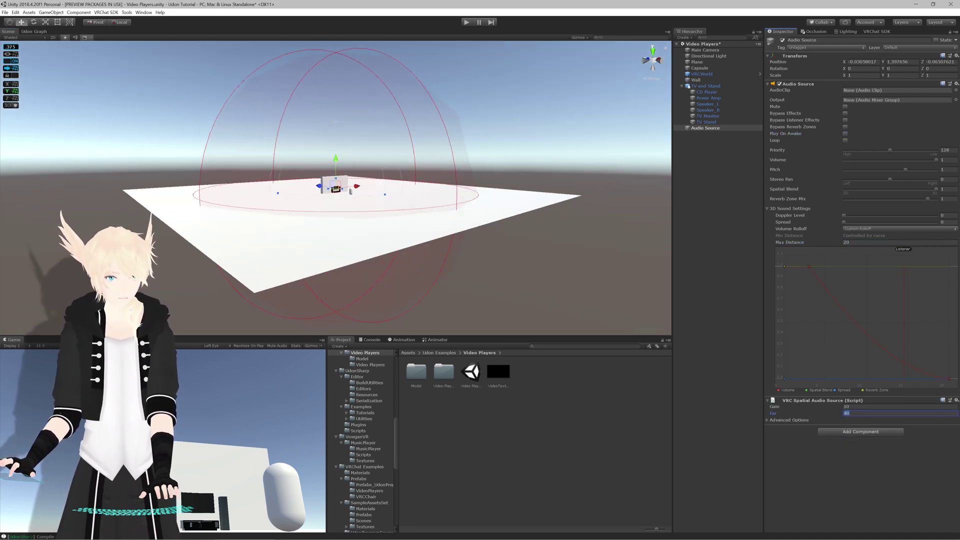
type("20")
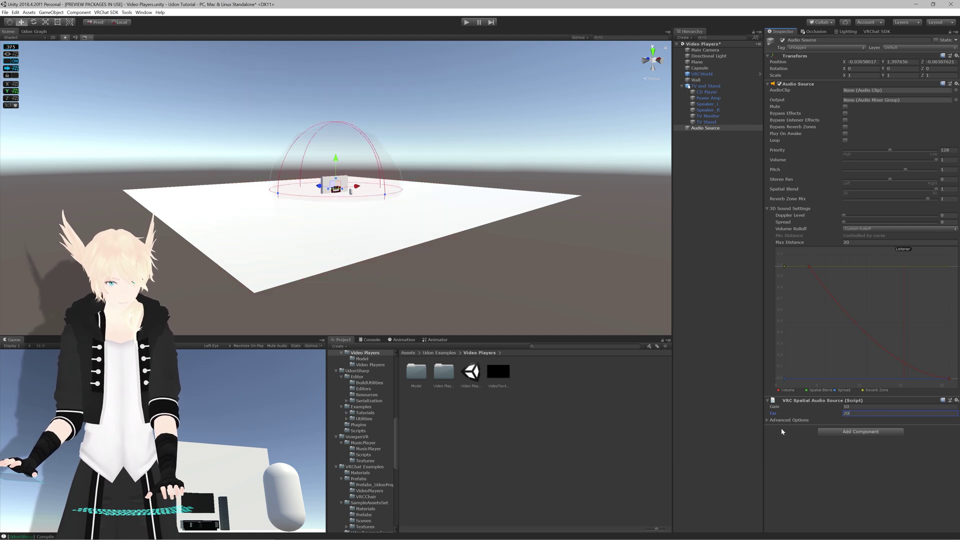
Turn on Use AudioSource Volume Curve in the VRC Spatial Audio Source's advanced options.
left_click(767, 421)
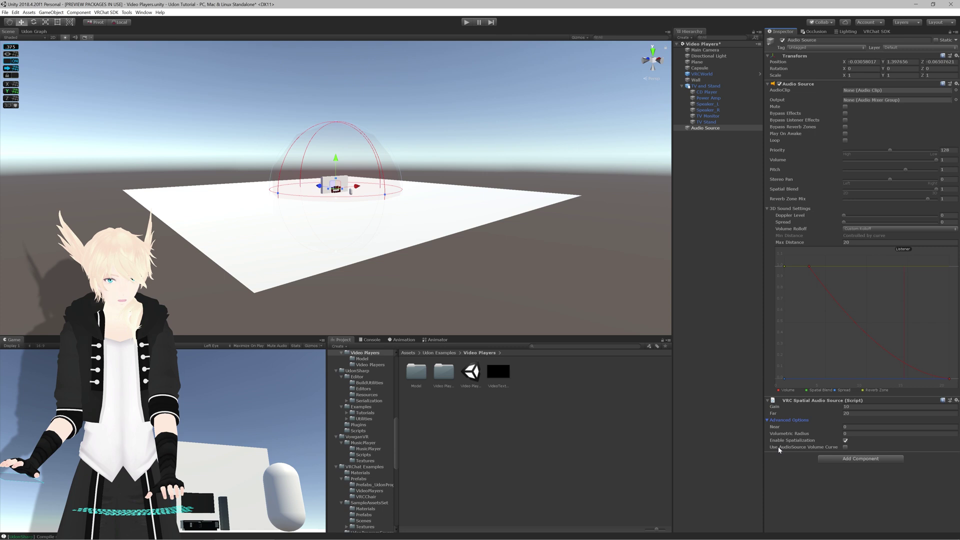
left_click(845, 447)
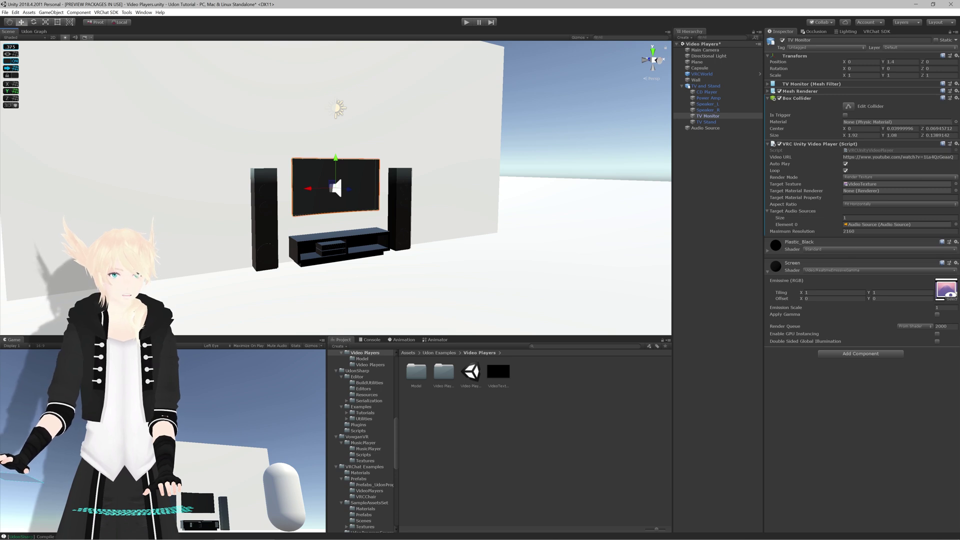
scroll(532, 146, "up", 3)
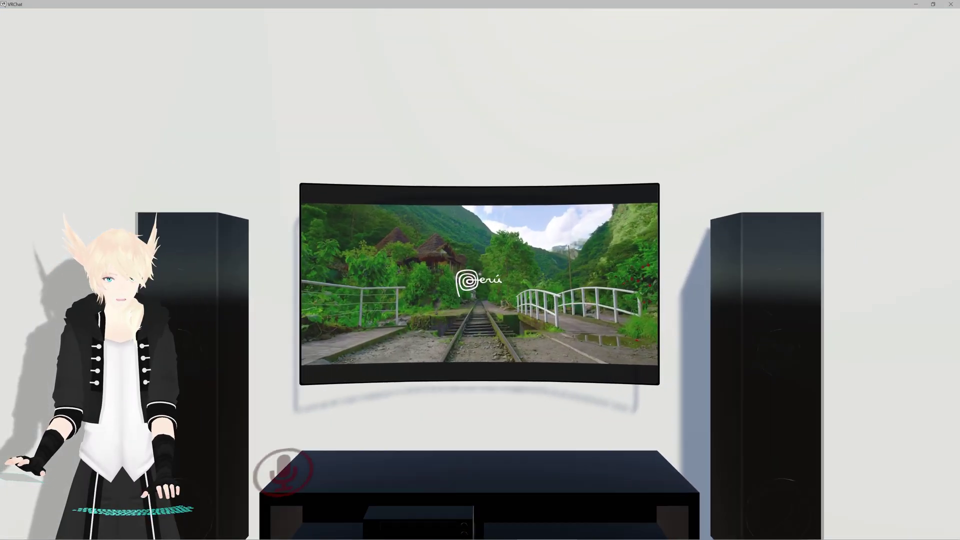
In the running VRChat world, lower the World audio volume in the settings and return to the scene.
key("s")
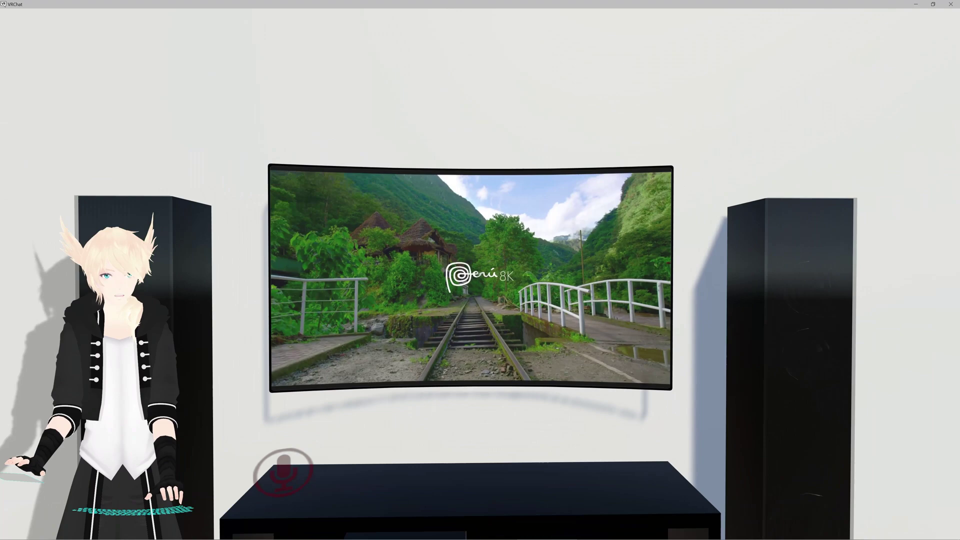
key("Escape")
left_click(485, 273)
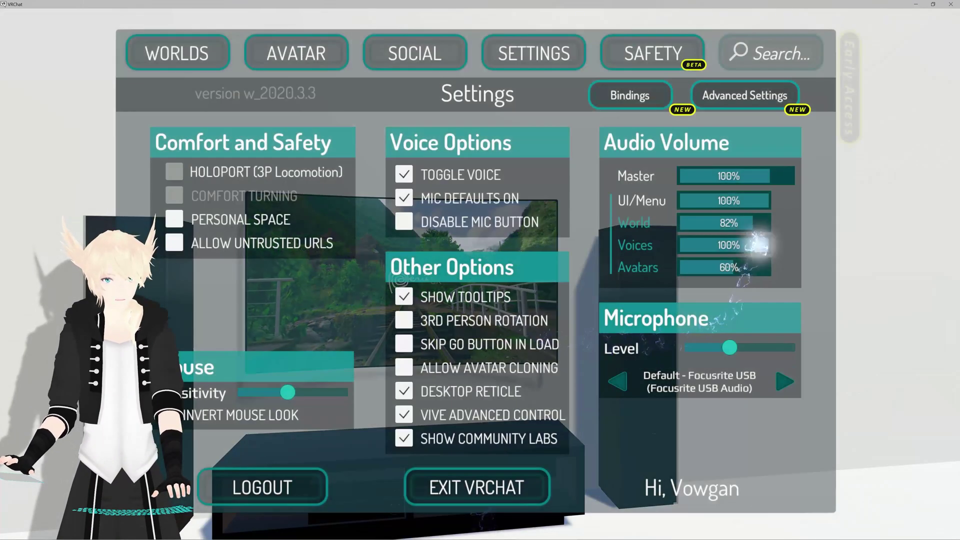
left_click_drag(749, 222, 698, 223)
key("Escape")
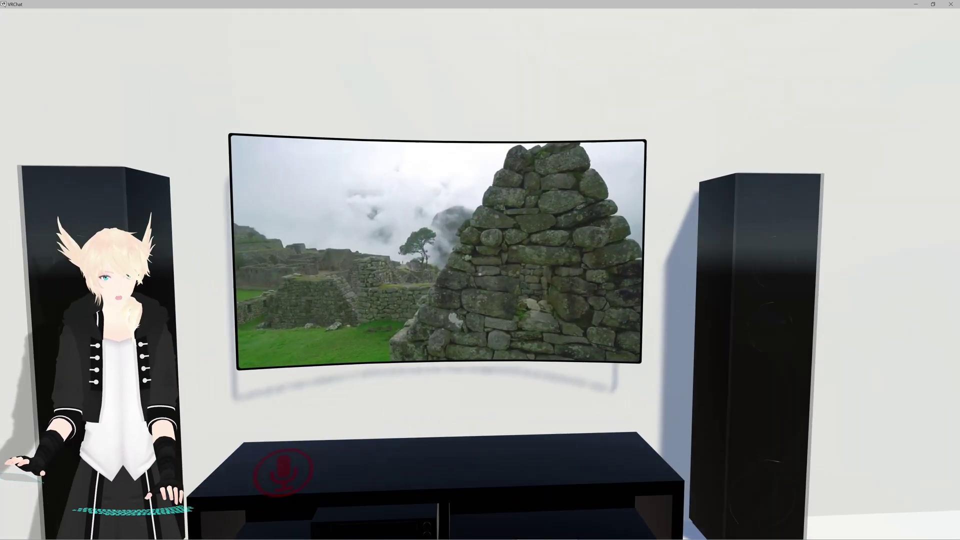
Walk around the TV in the VRChat world to examine video playback and how the sound changes with distance and direction.
key("w")
key("s")
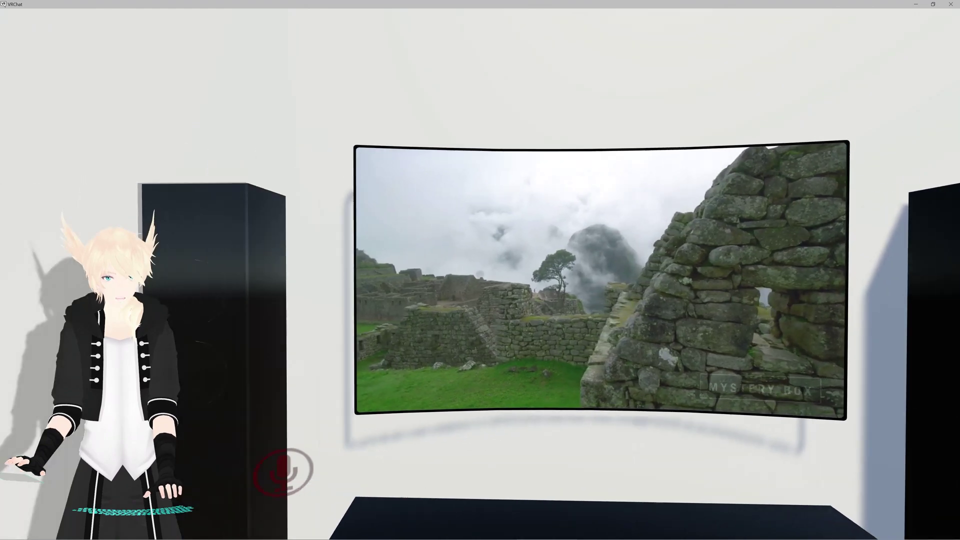
key("a")
key("w")
key("s")
key("d")
key("s")
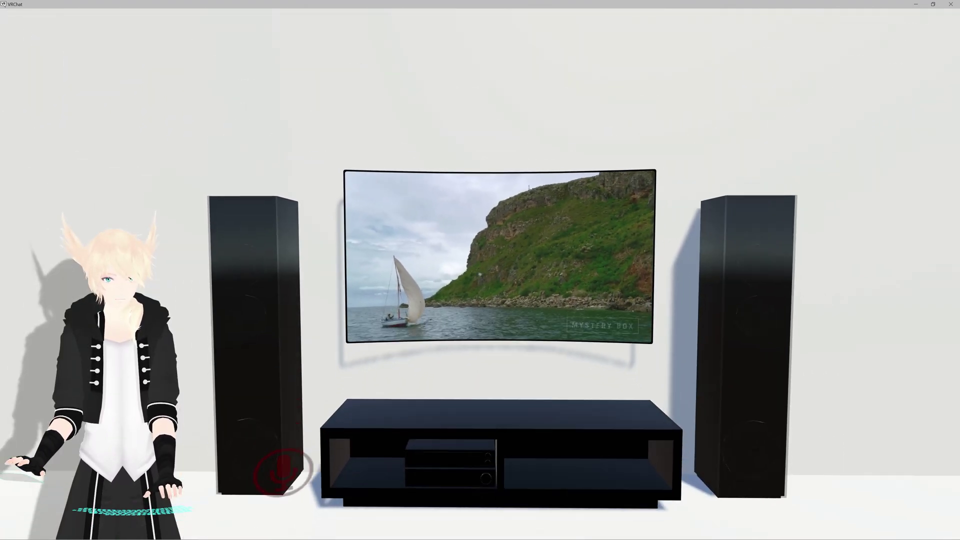
key("w")
key("a")
key("w")
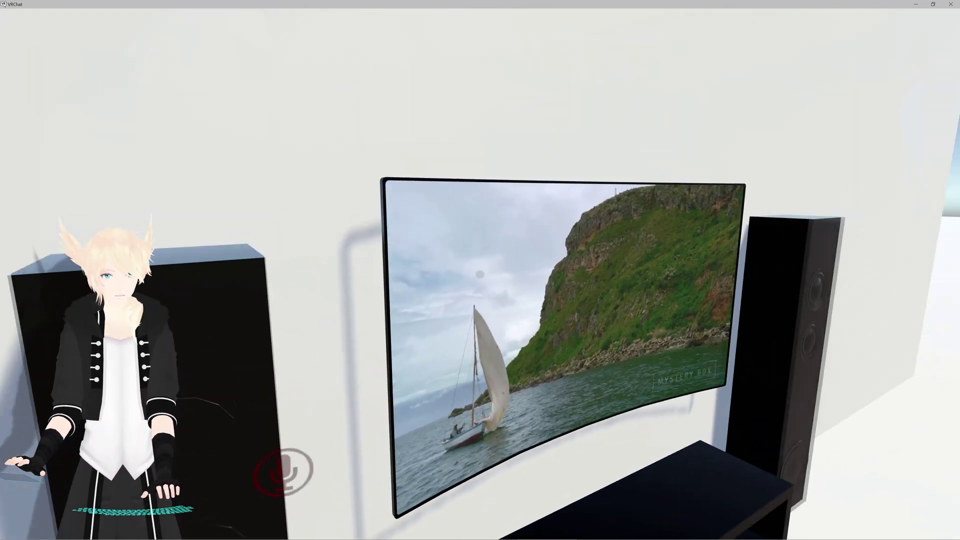
key("d")
key("s")
key("s")
key("d")
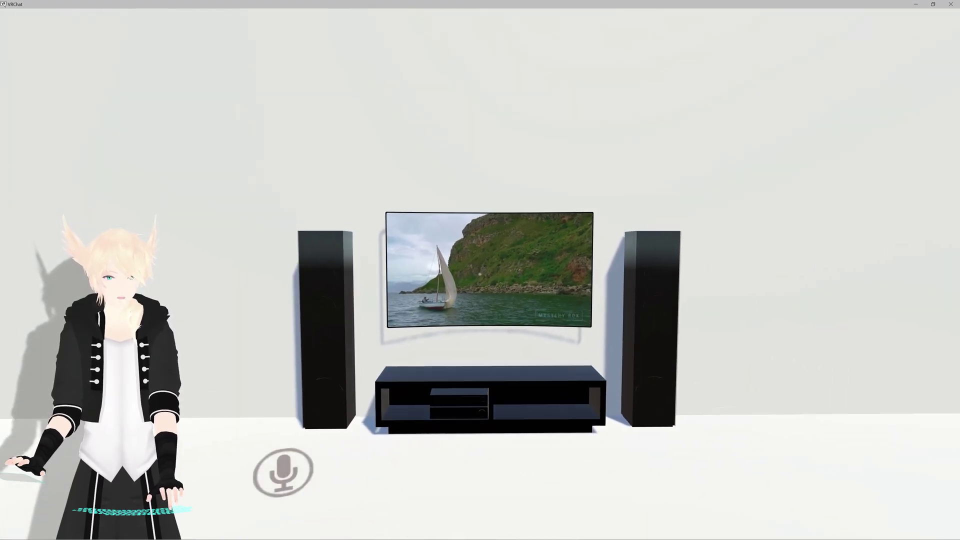
key("w")
key("a")
key("s")
key("w")
key("a")
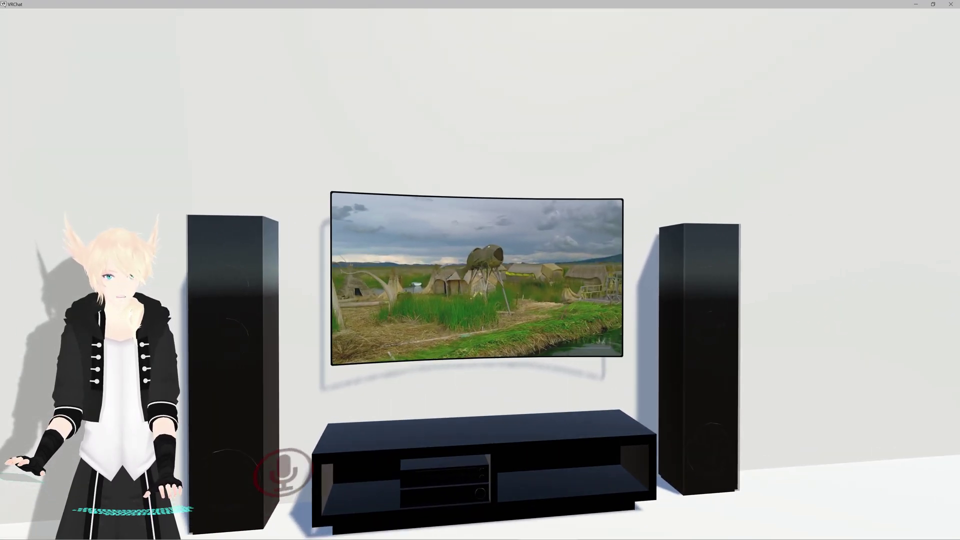
key("s")
key("w")
key("a")
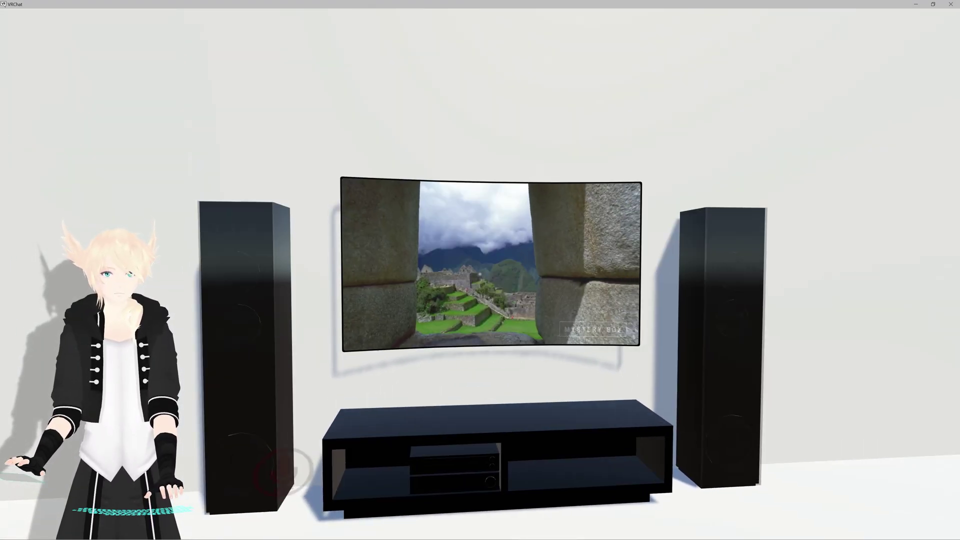
key("s")
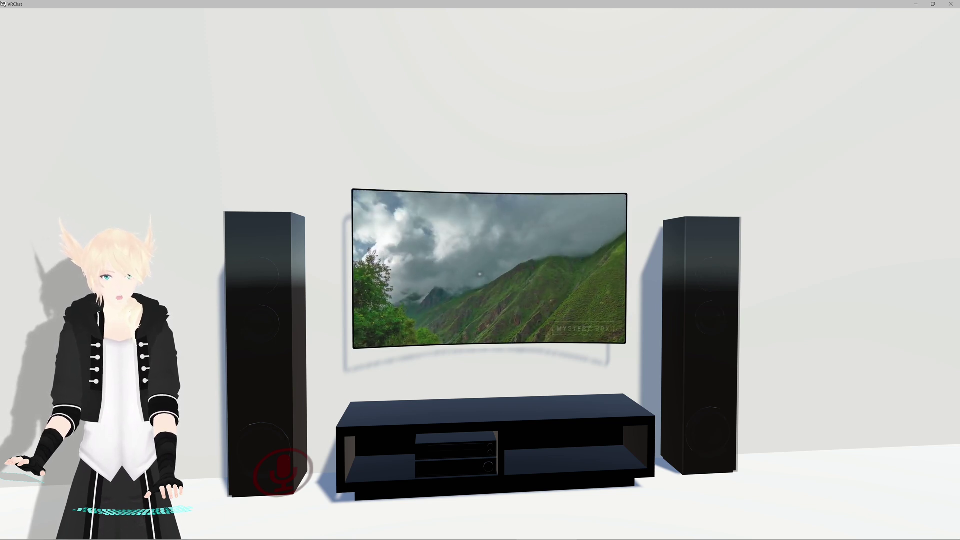
key("d")
key("a")
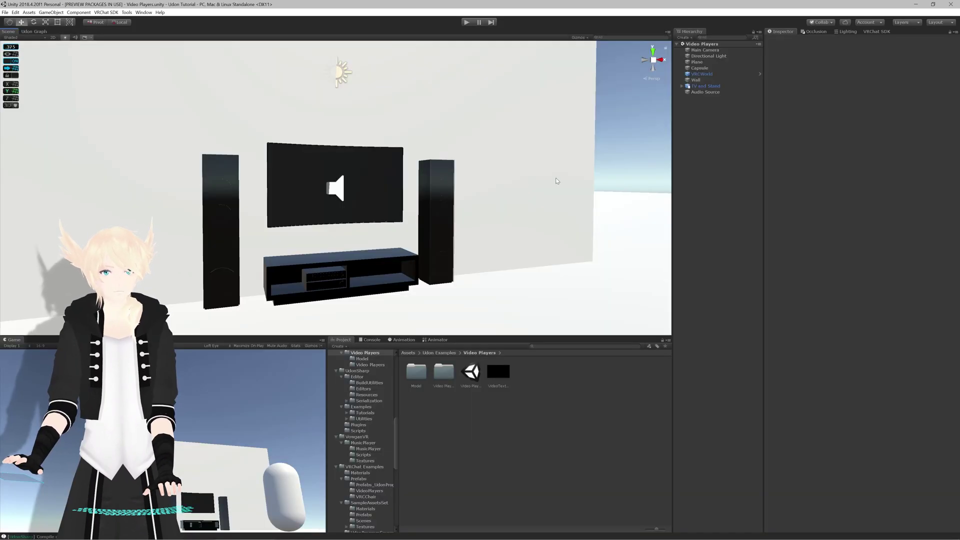
Back in Unity, set the Render Mode of the TV Monitor's VRC Unity Video Player to Material Override.
scroll(457, 160, "down", 3)
scroll(457, 160, "up", 5)
scroll(458, 163, "down", 3)
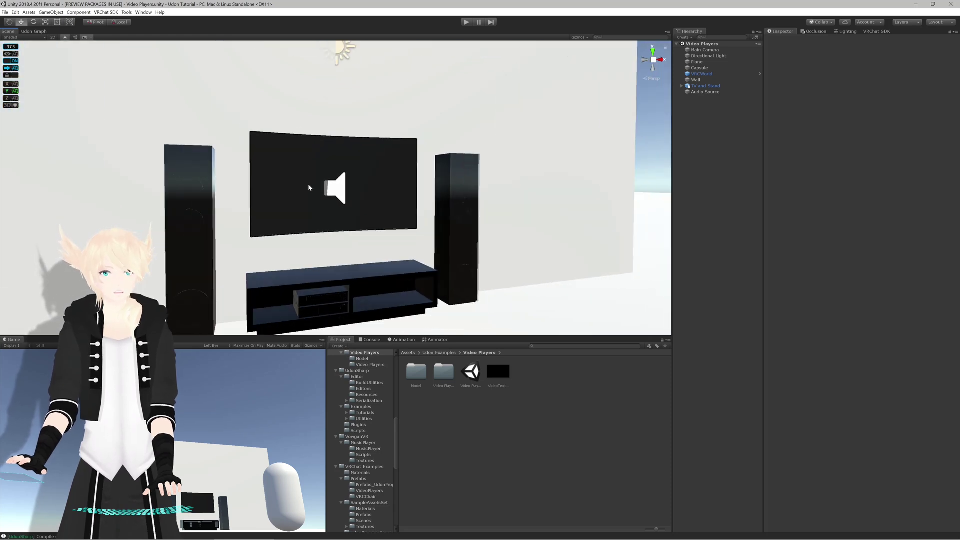
left_click(402, 188)
scroll(402, 188, "up", 1)
left_click(399, 175)
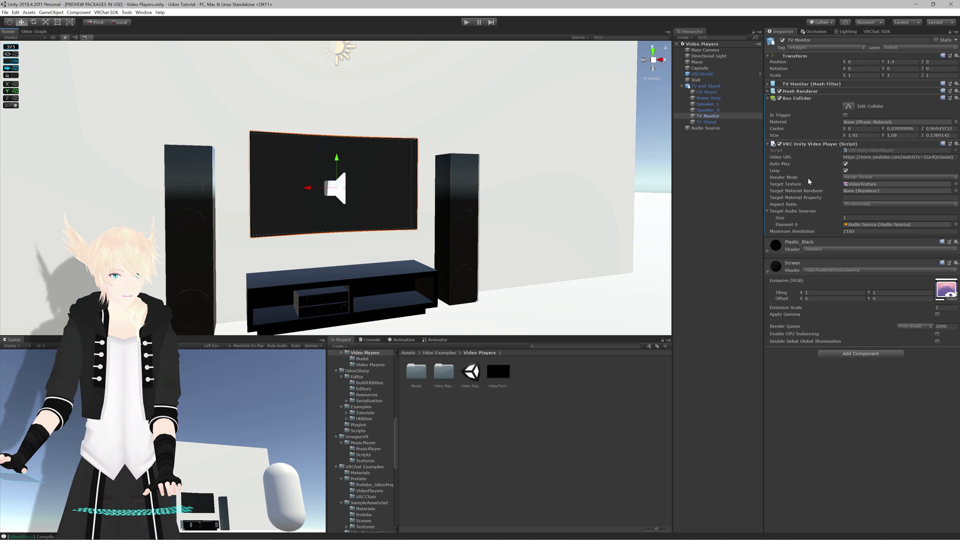
left_click(853, 177)
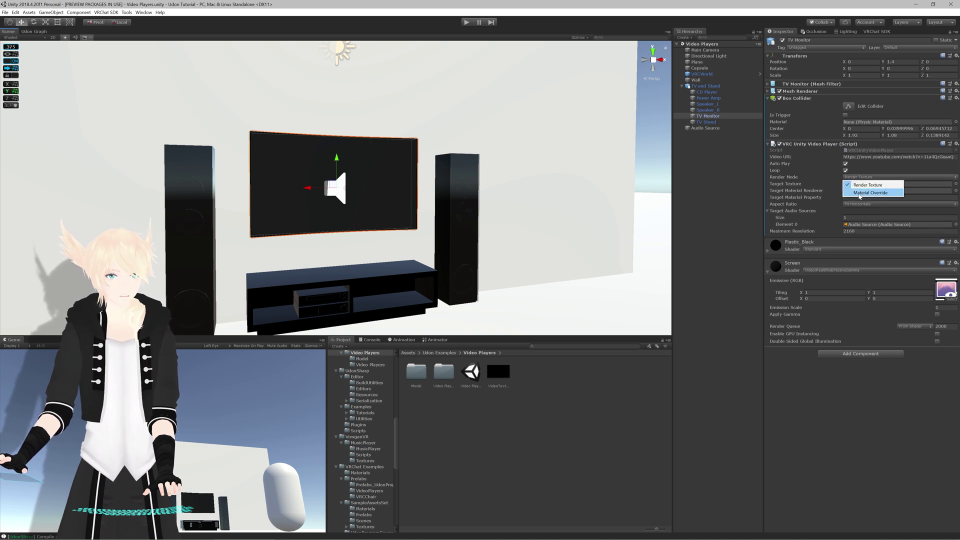
left_click(860, 194)
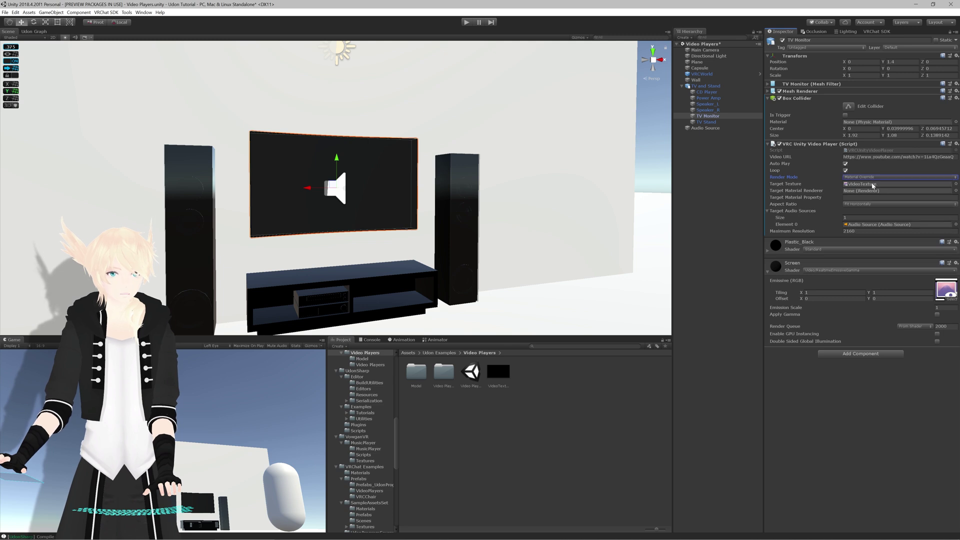
Clear the video player's Target Texture and remove the Emissive texture from the Screen material.
left_click(873, 184)
key("Delete")
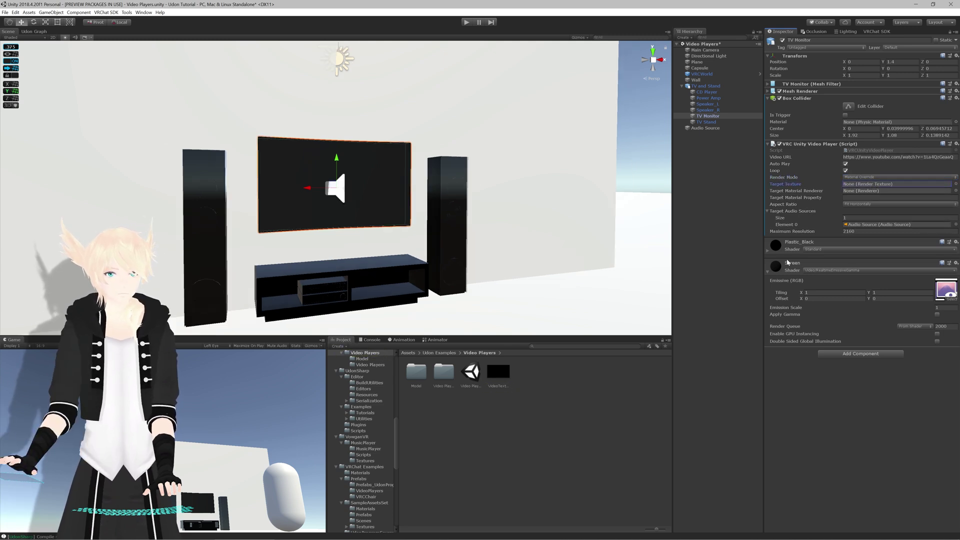
left_click(946, 292)
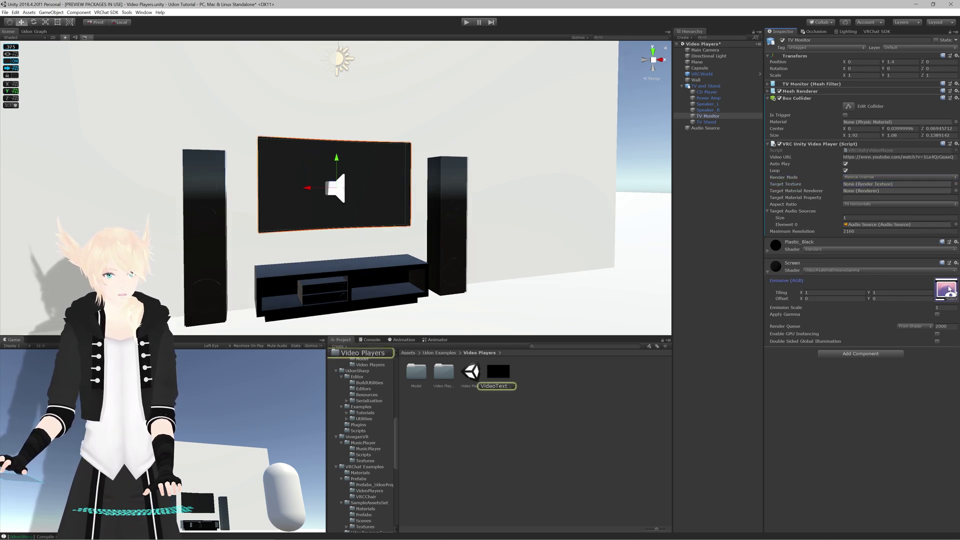
key("Delete")
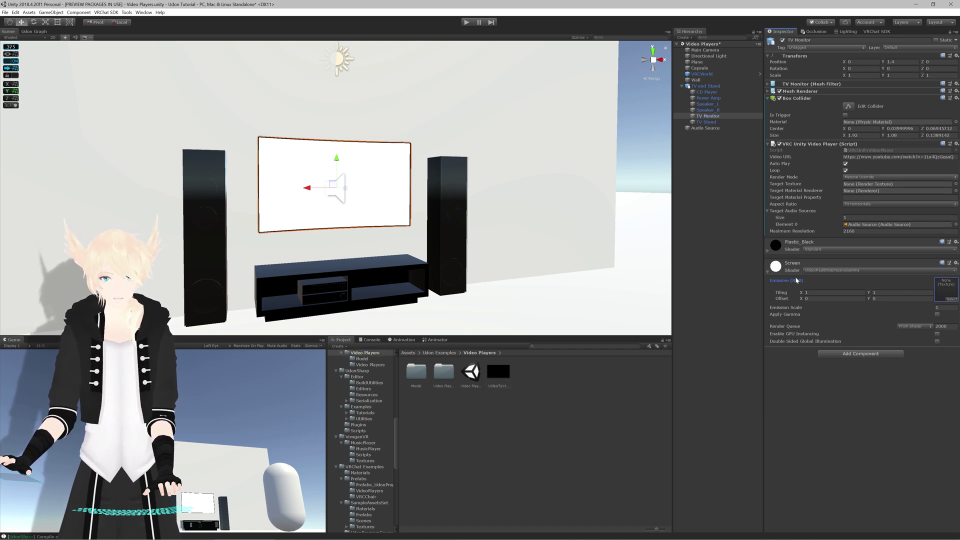
Assign the TV Monitor's Mesh Renderer as the video player's Target Material Renderer and check the renderer's material list.
scroll(490, 278, "up", 4)
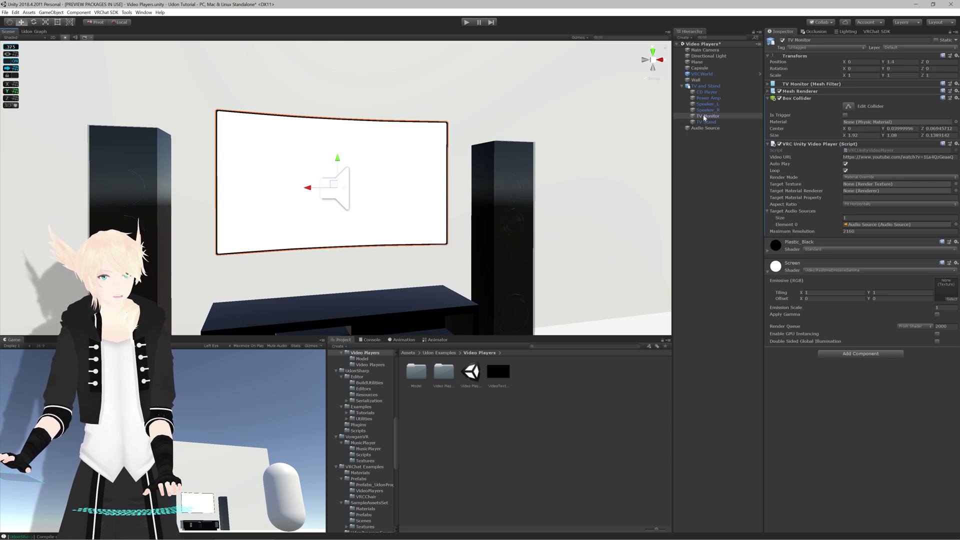
left_click_drag(707, 116, 866, 193)
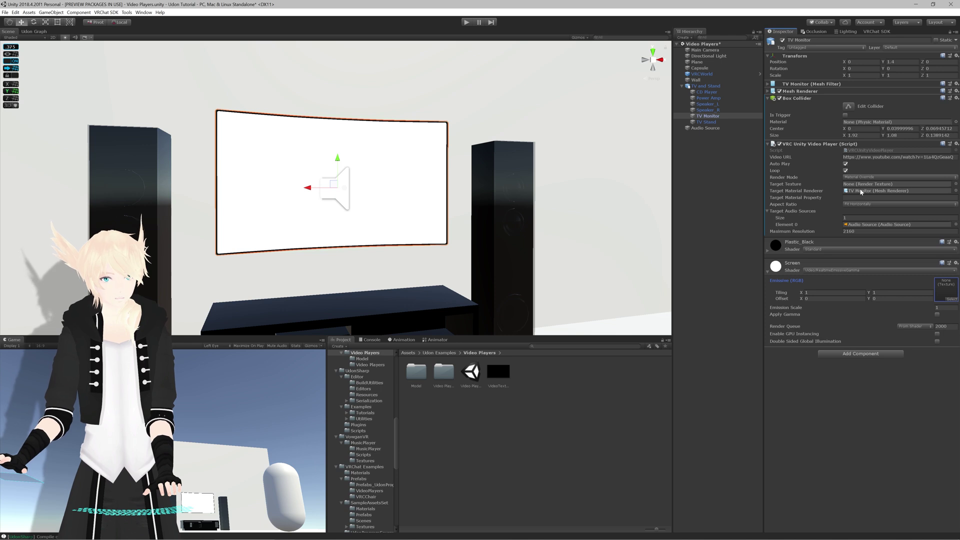
scroll(472, 191, "down", 2)
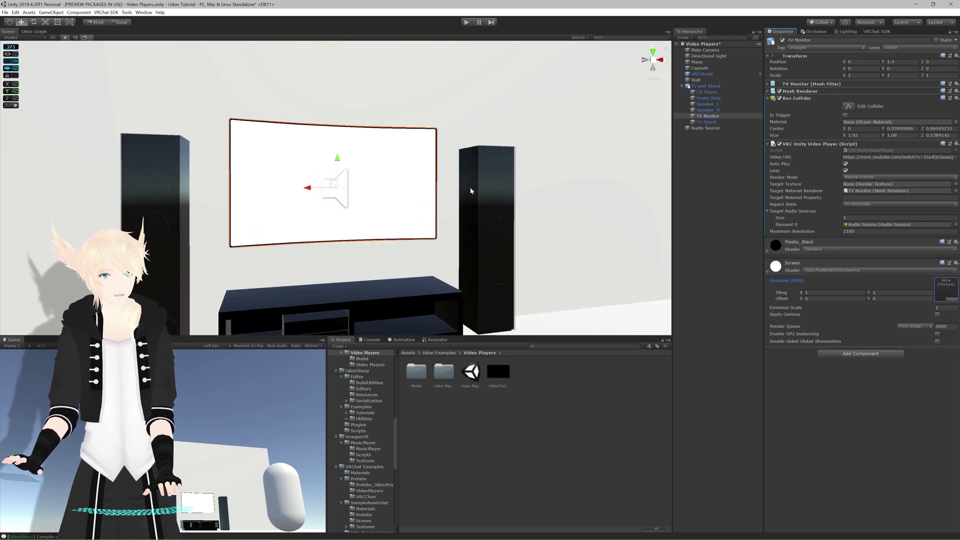
left_click(804, 93)
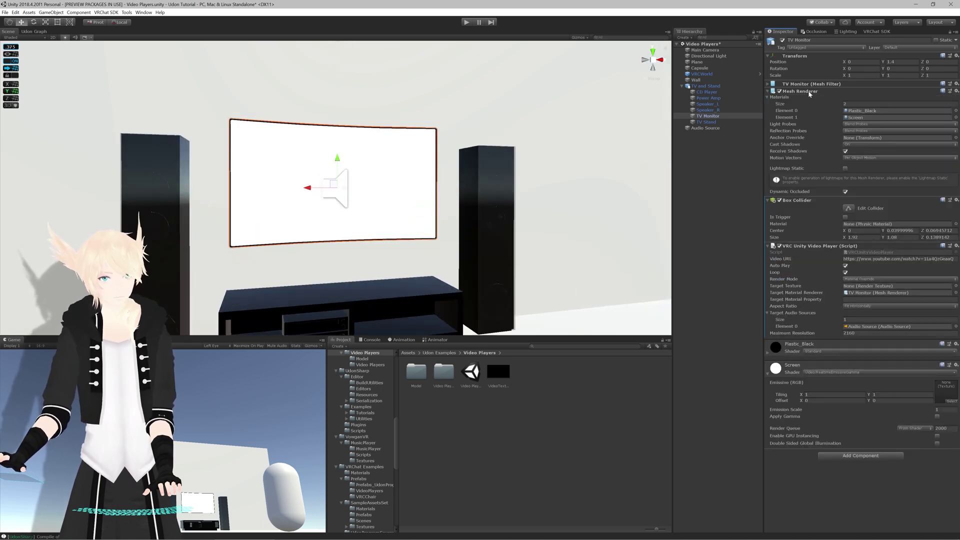
left_click(808, 93)
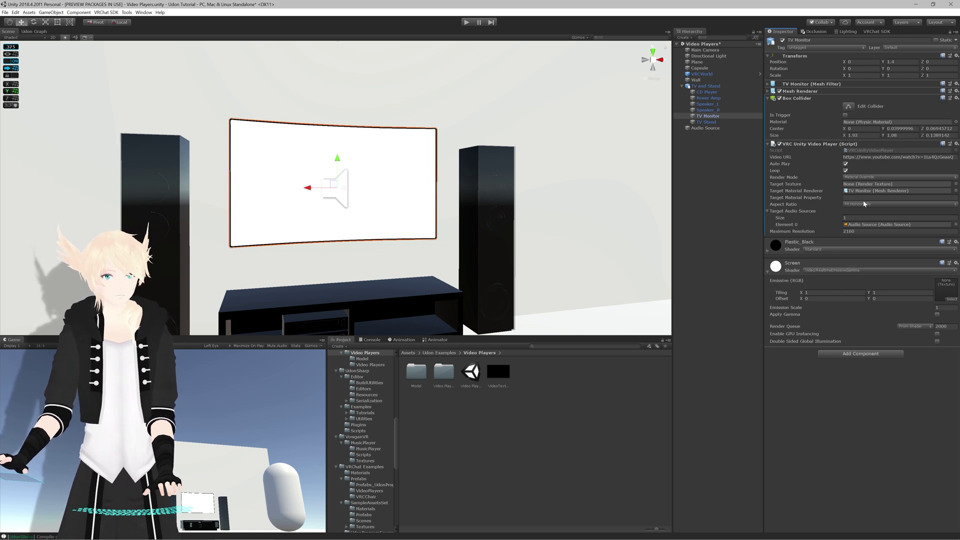
Look up the emissive texture's property name in the Screen material's shader, and reselect the TV Monitor.
left_click(849, 198)
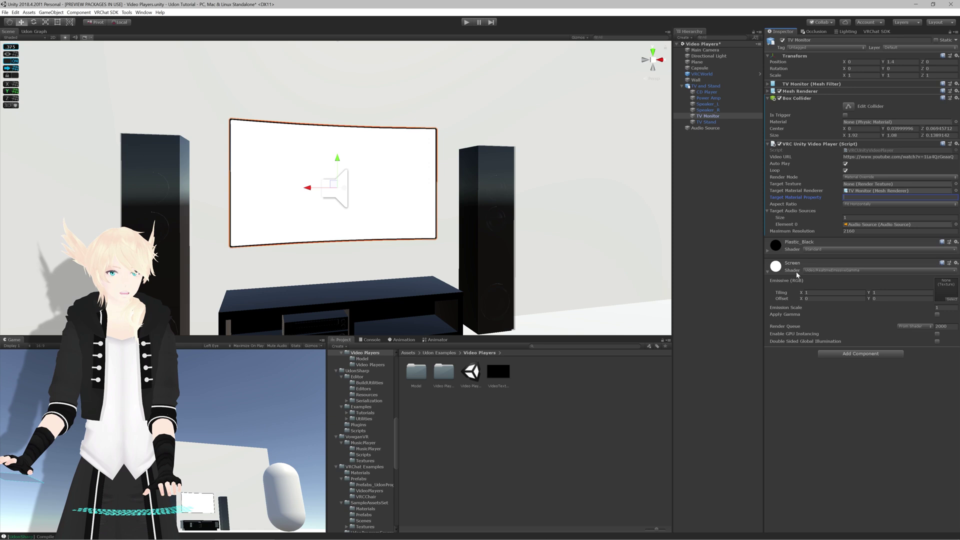
right_click(789, 270)
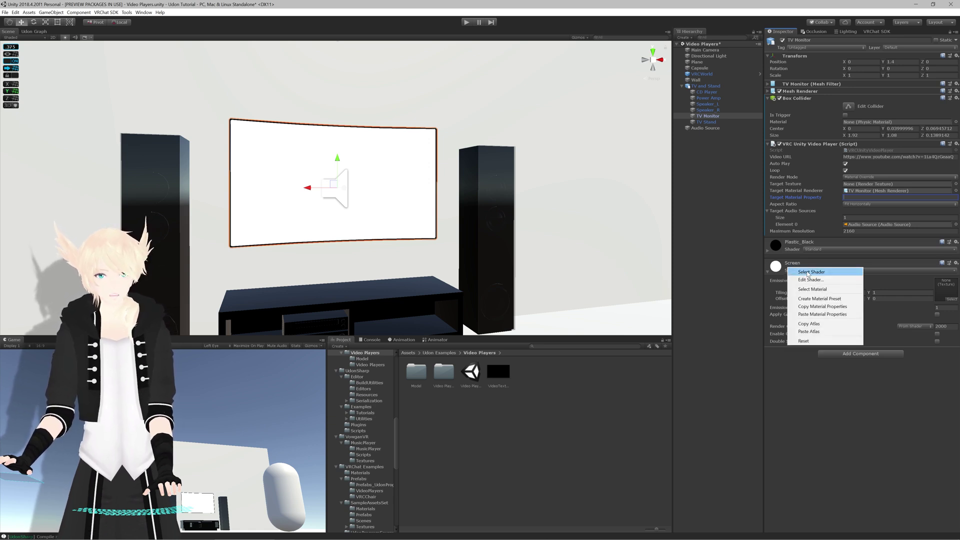
left_click(807, 273)
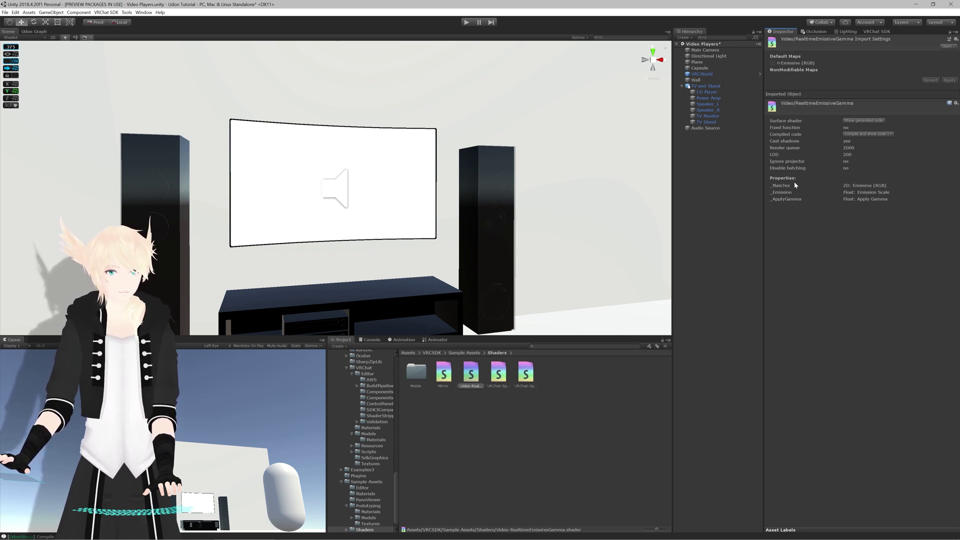
left_click(709, 116)
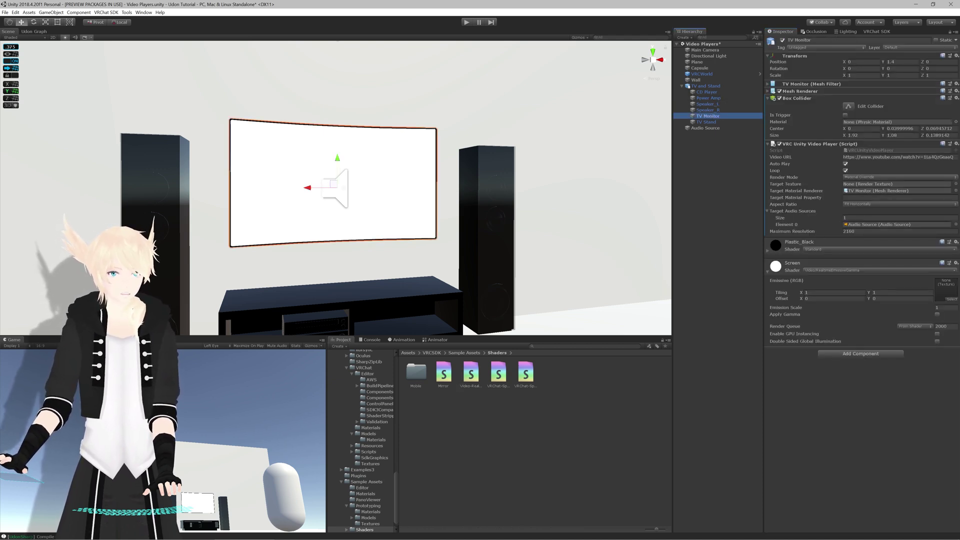
Set the video player's Target Material Property to _MainTex and save the scene.
left_click(881, 198)
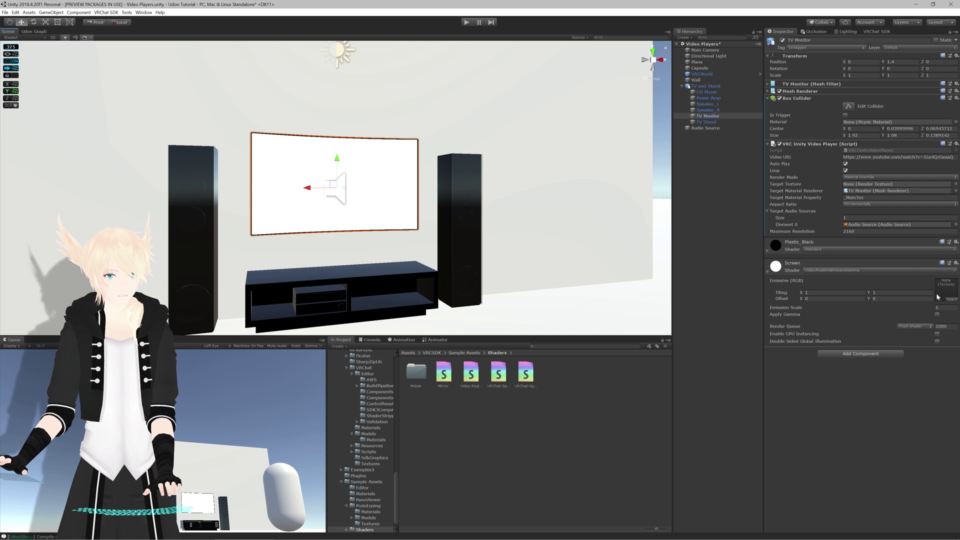
key("ctrl+s")
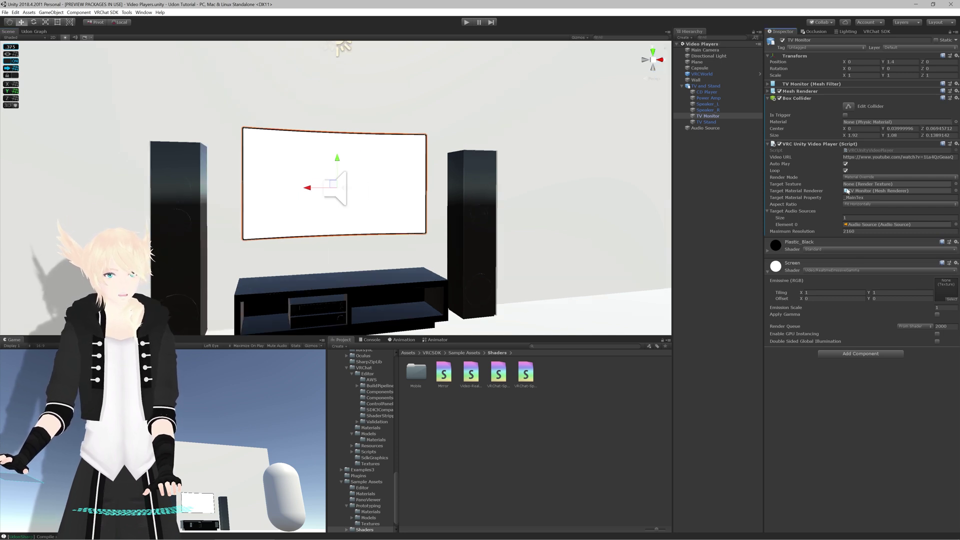
mouse_move(623, 178)
left_mouse_down("alt")
mouse_move(607, 182)
mouse_move(615, 182)
left_mouse_up("alt")
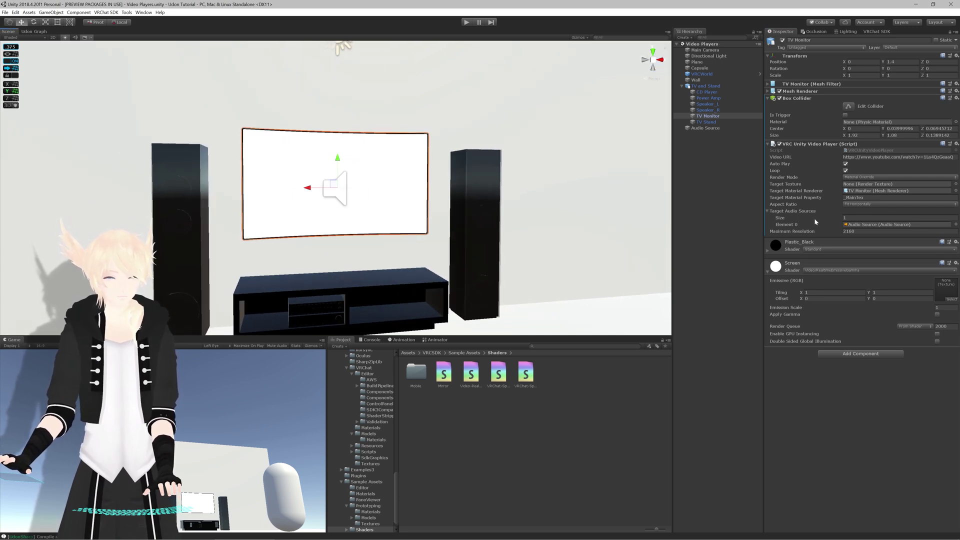
Build and test the world locally, and check the video playback on the TV from near and far.
left_click(876, 31)
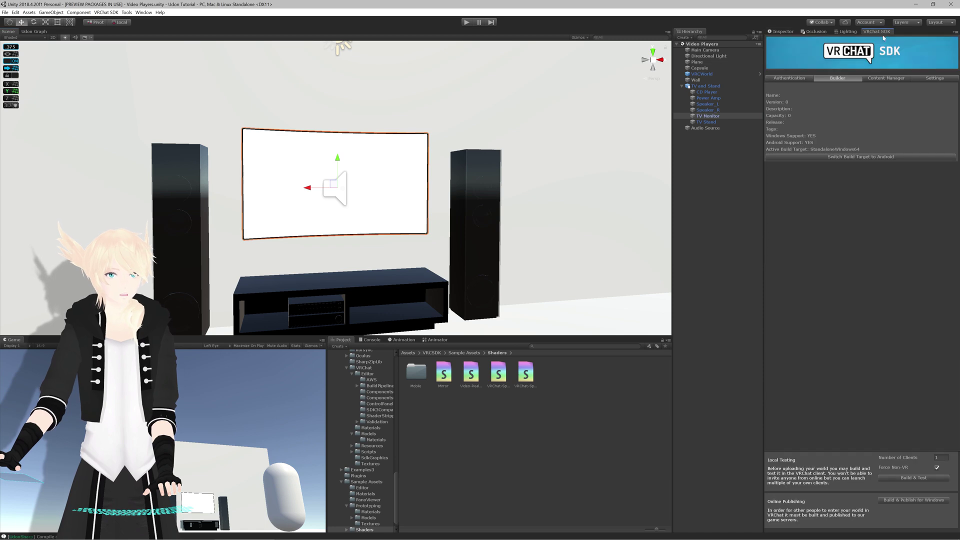
left_click(922, 477)
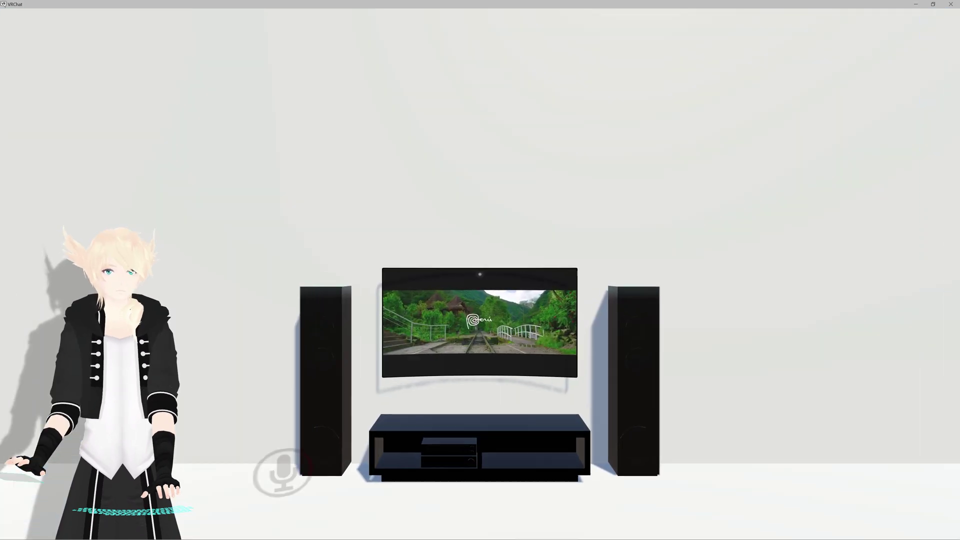
key("w")
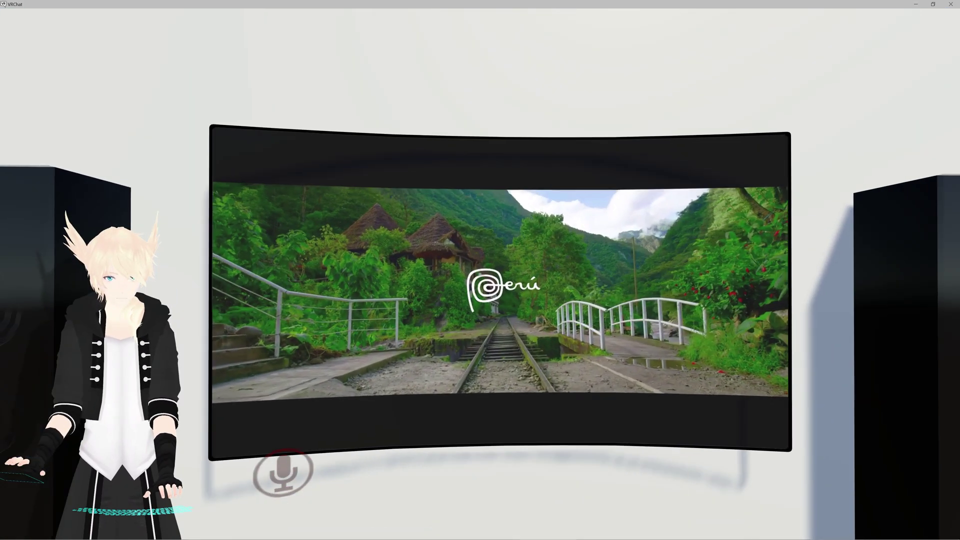
key("s")
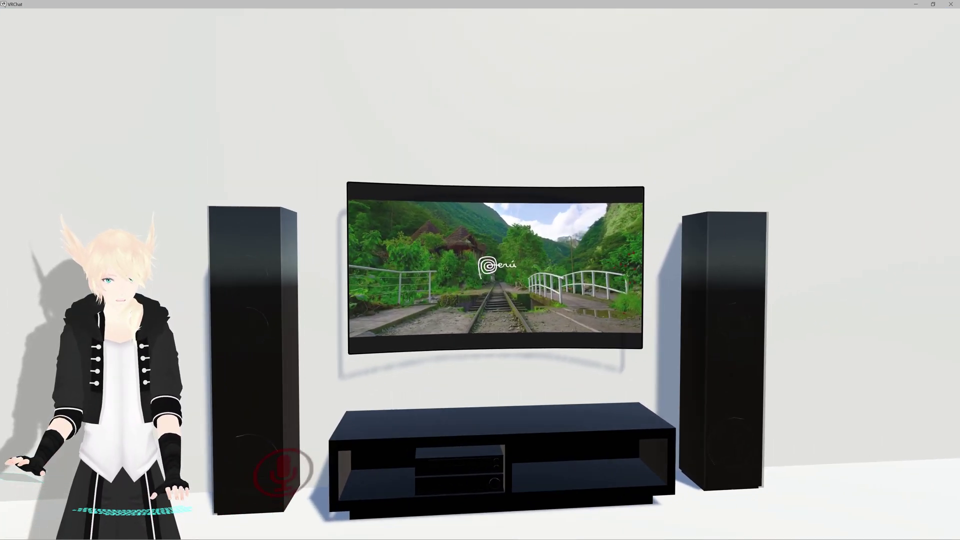
key("s")
key("w")
key("s")
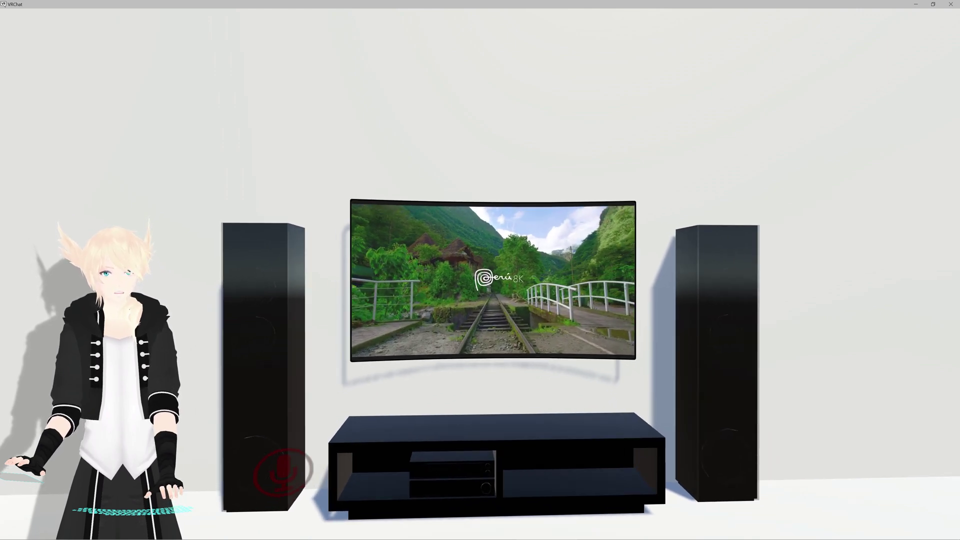
key("s")
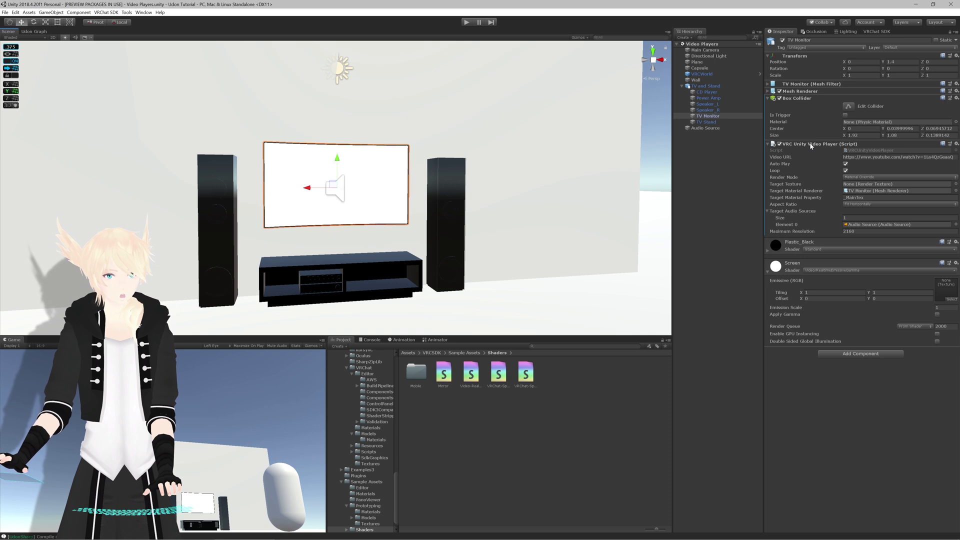
Remove the VRC Unity Video Player component from the TV Monitor and review the Audio Source's settings.
left_click(955, 144)
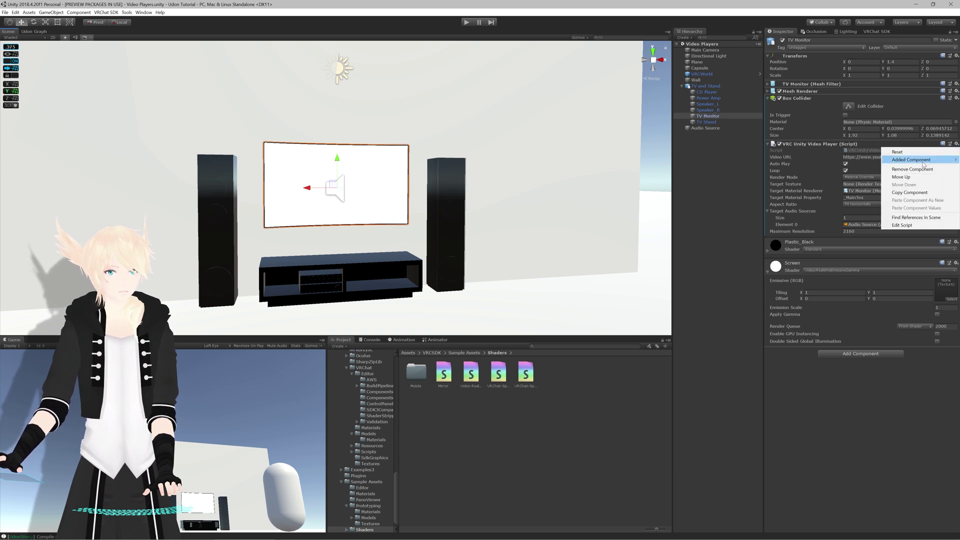
left_click(895, 156)
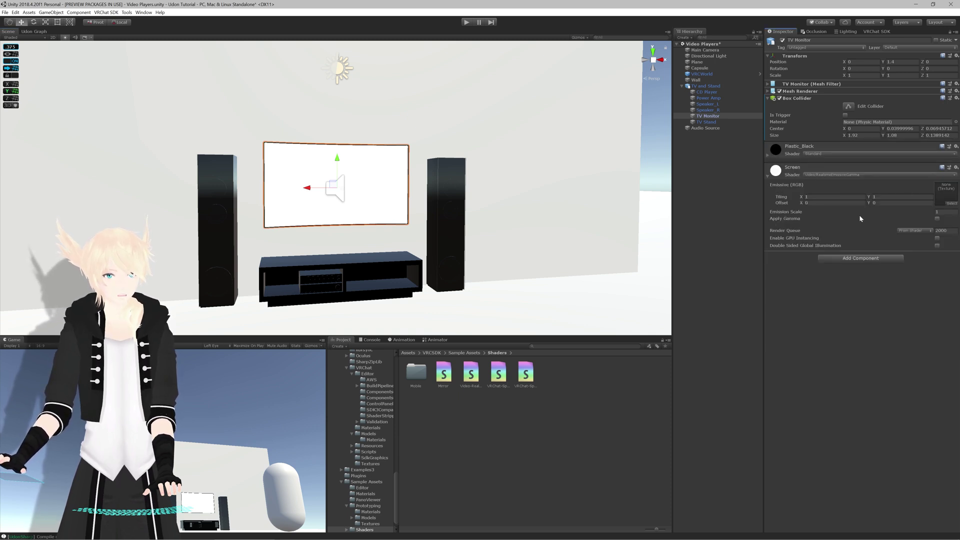
left_click(705, 128)
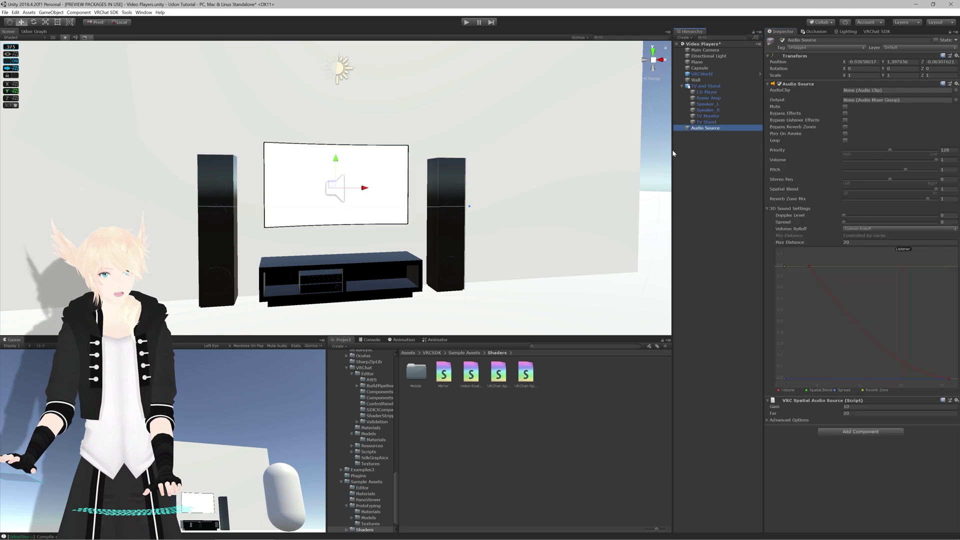
scroll(475, 169, "down", 3)
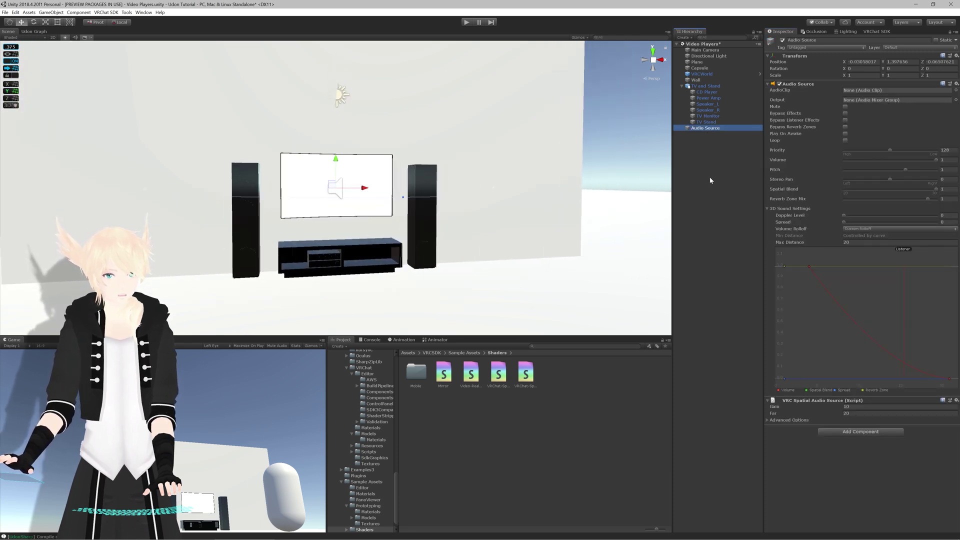
left_click(717, 147)
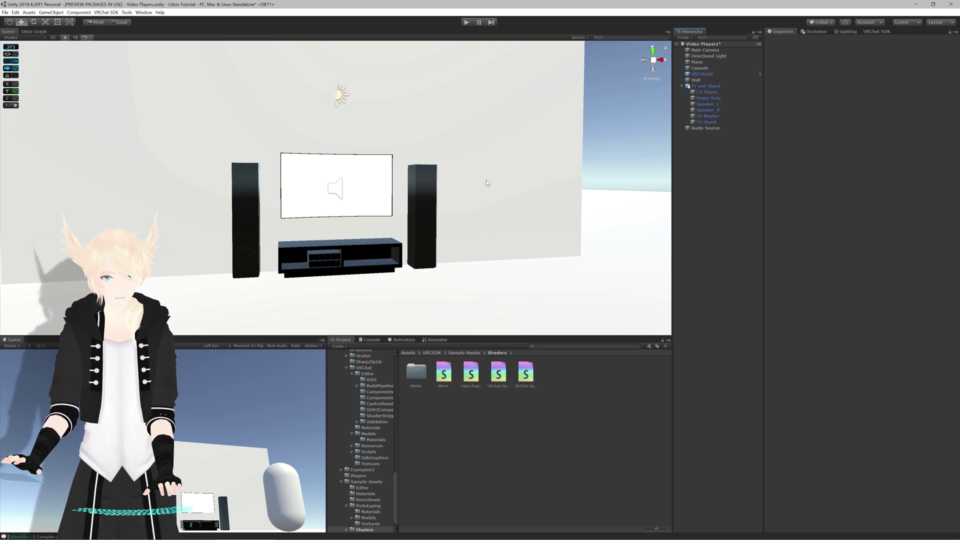
Search the components that can be added to the CD Player for "video" and examine the CD Player in the scene.
left_click(722, 92)
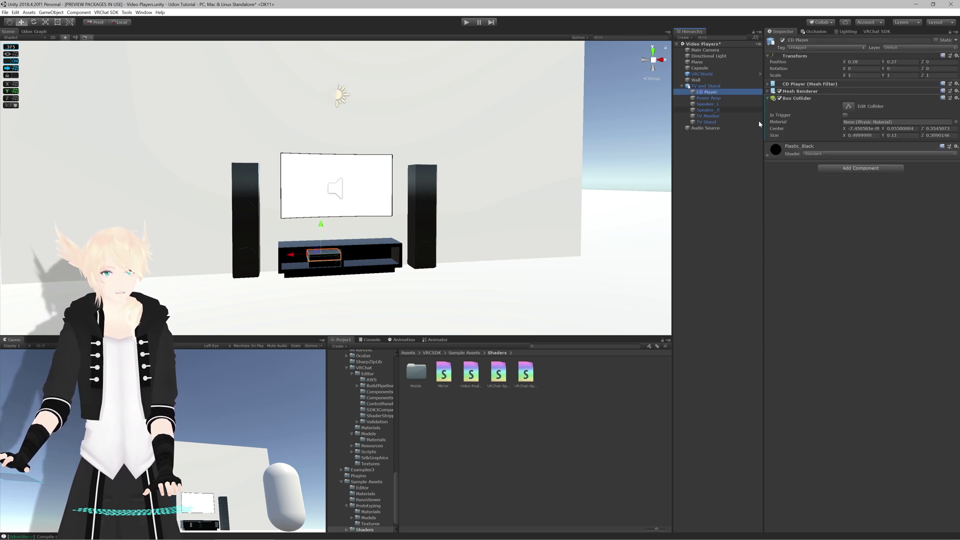
left_click(855, 169)
type("video")
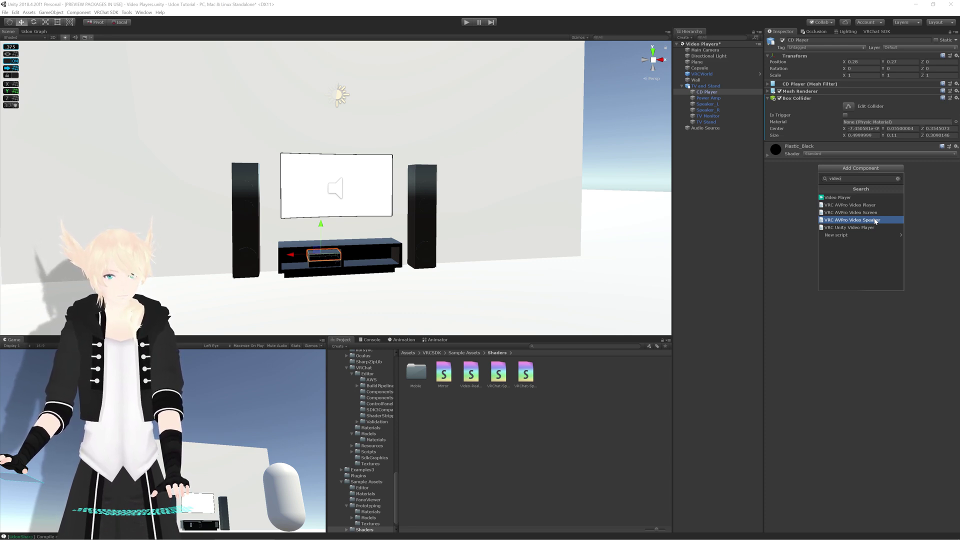
scroll(314, 324, "up", 8)
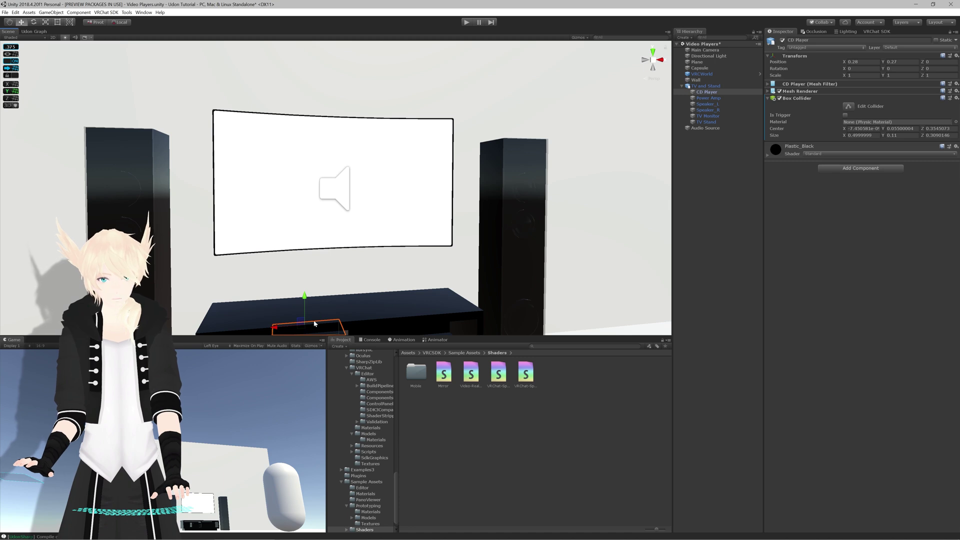
middle_click_drag(314, 324, 321, 286)
left_click_drag(321, 287, 367, 280, "alt")
middle_click_drag(367, 270, 382, 284)
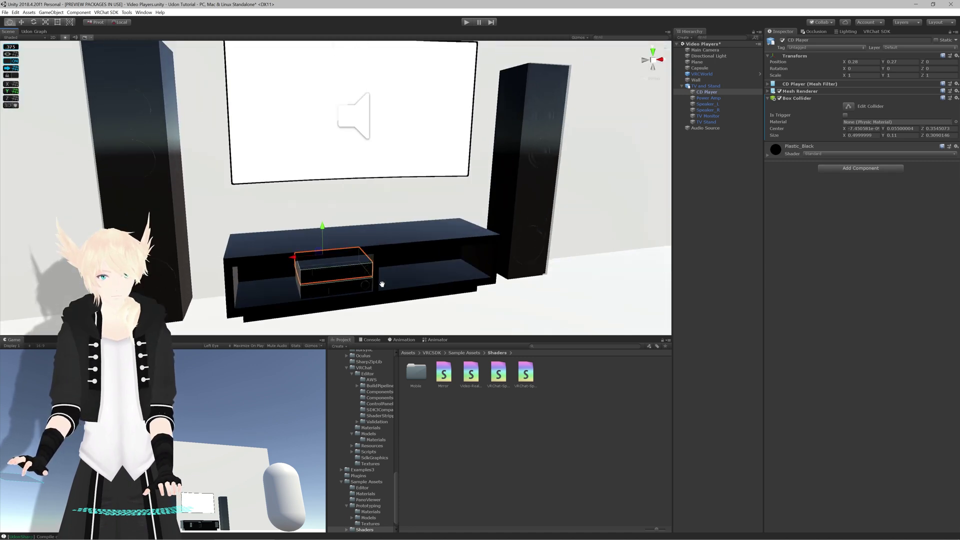
scroll(382, 284, "down", 5)
right_click_drag(381, 281, 381, 268)
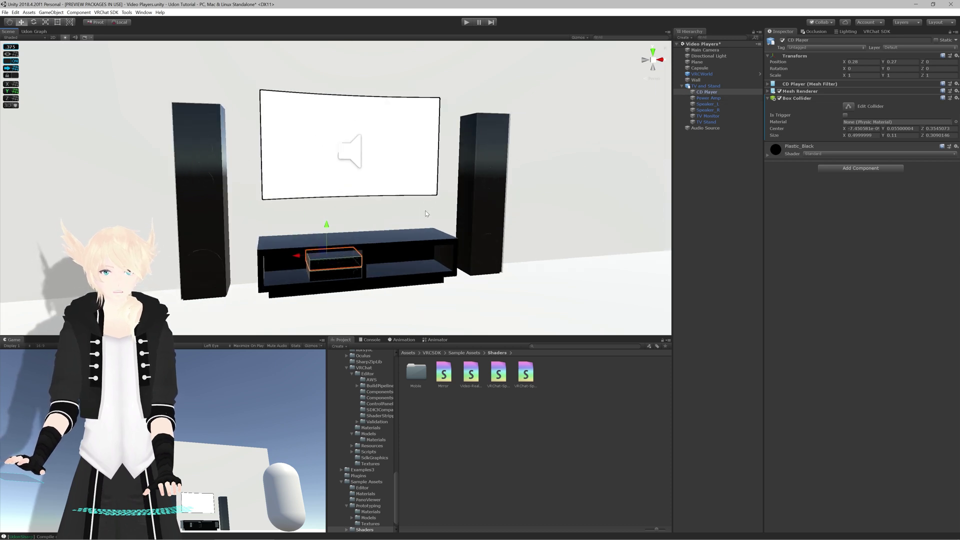
left_click(720, 141)
right_click(712, 149)
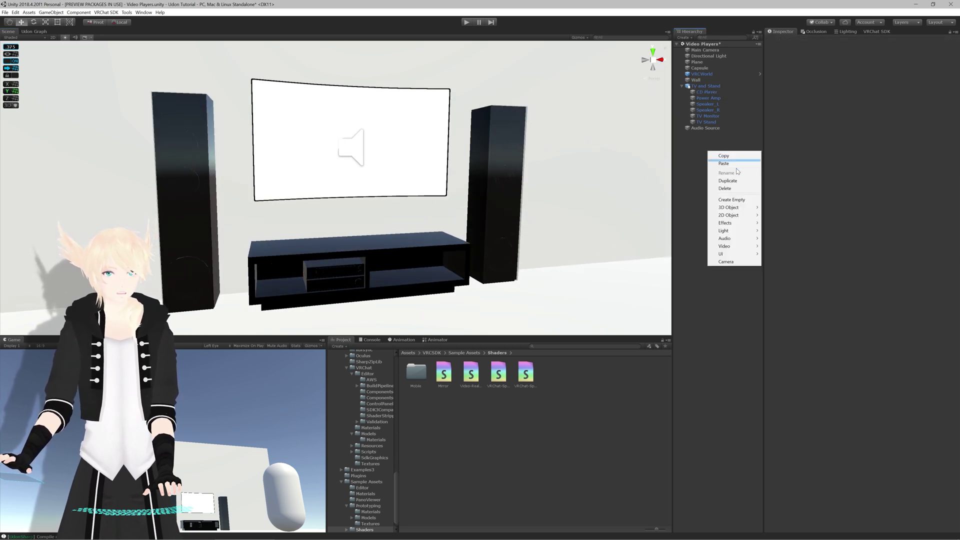
left_click(699, 159)
Add a VRC AVPro Video Player component to the CD Player.
left_click(713, 93)
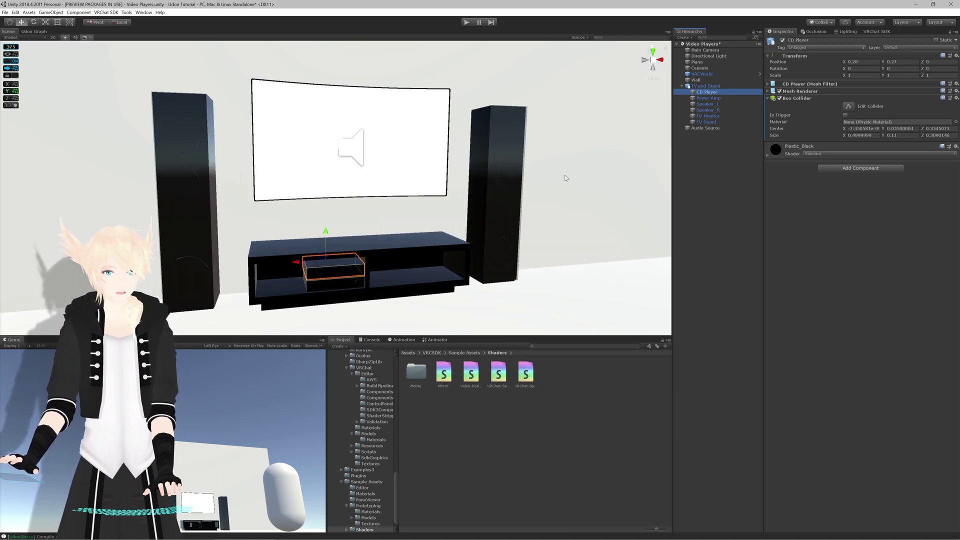
scroll(575, 172, "down", 2)
left_click(860, 168)
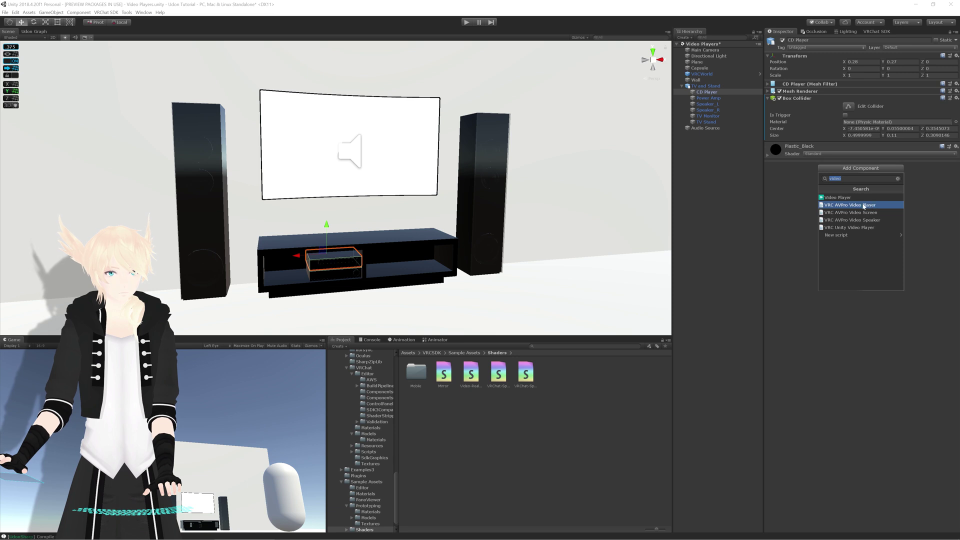
left_click(854, 204)
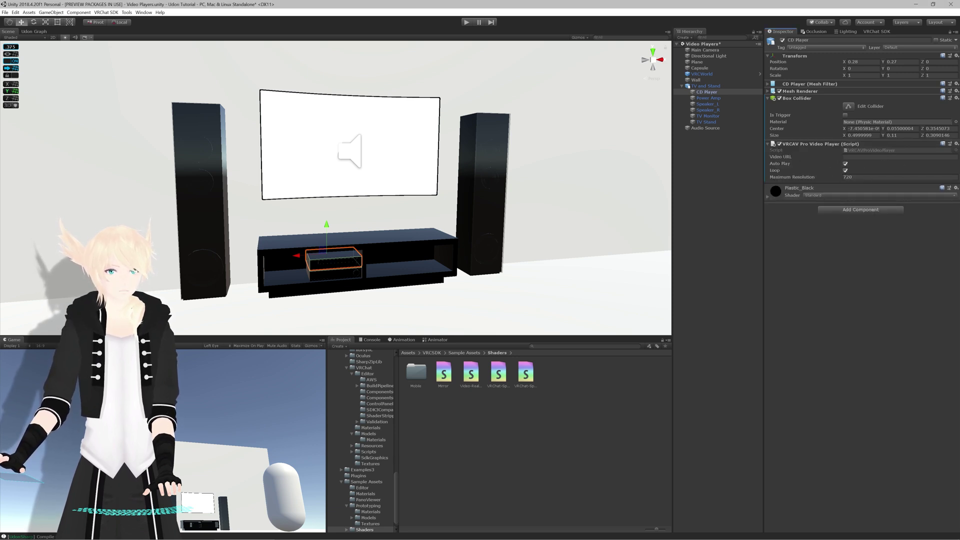
left_click(895, 157)
scroll(335, 188, "down", 2)
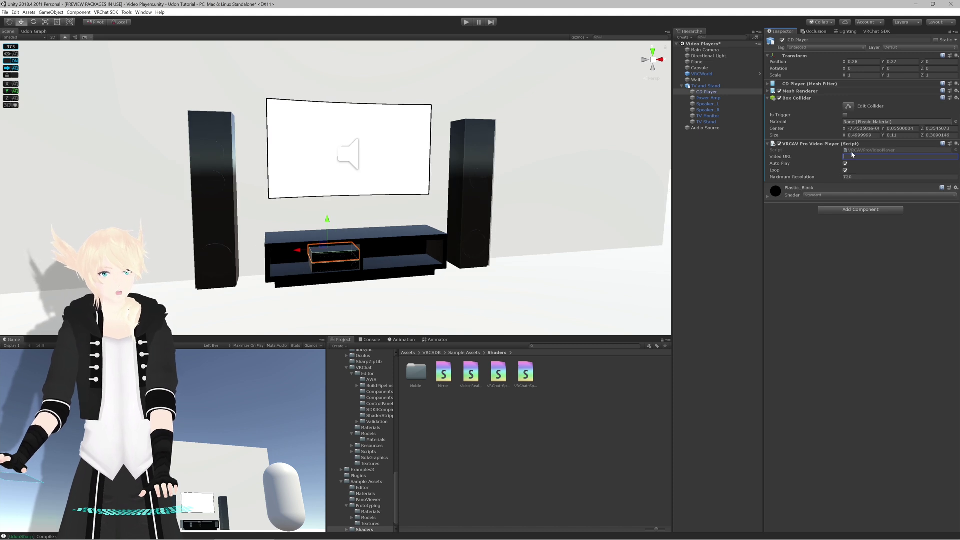
type("https://www.youtube.com/watch?v=1La4QzGeaaQ")
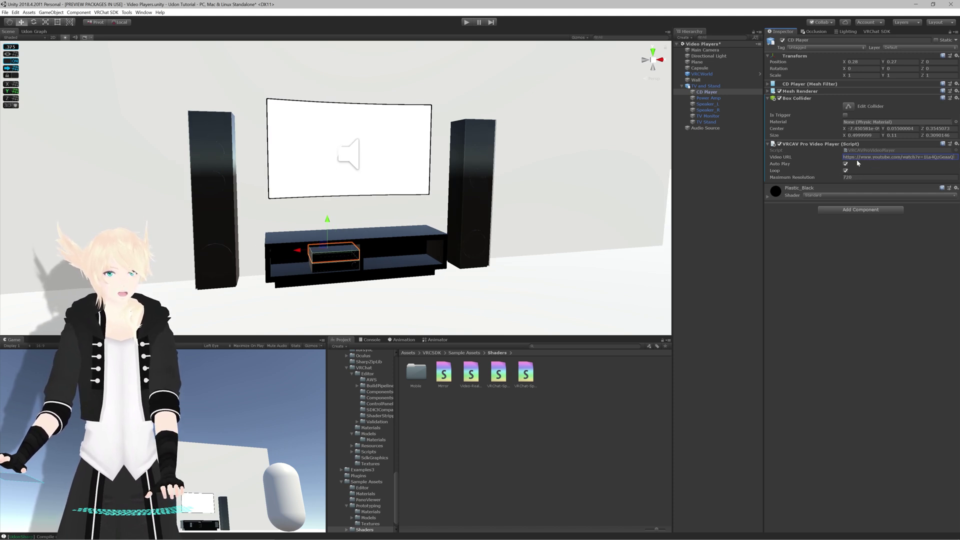
key("Tab")
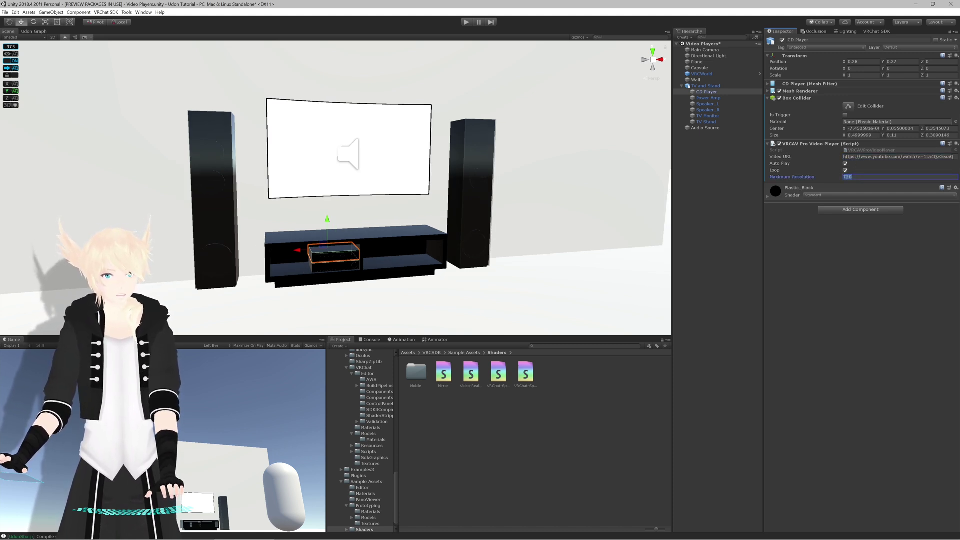
type("216")
scroll(591, 150, "down", 1)
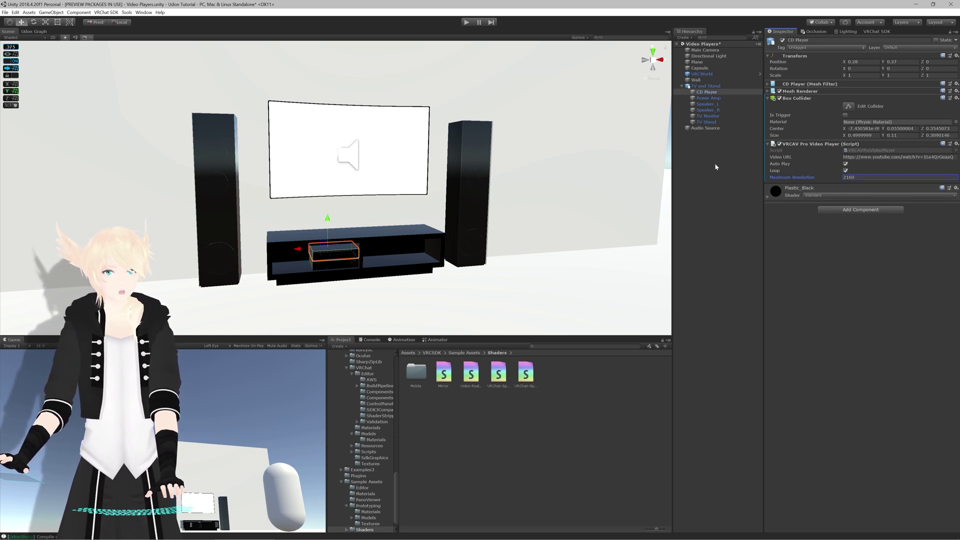
Add a VRC AVPro Video Screen component to the TV Monitor.
left_click(731, 116)
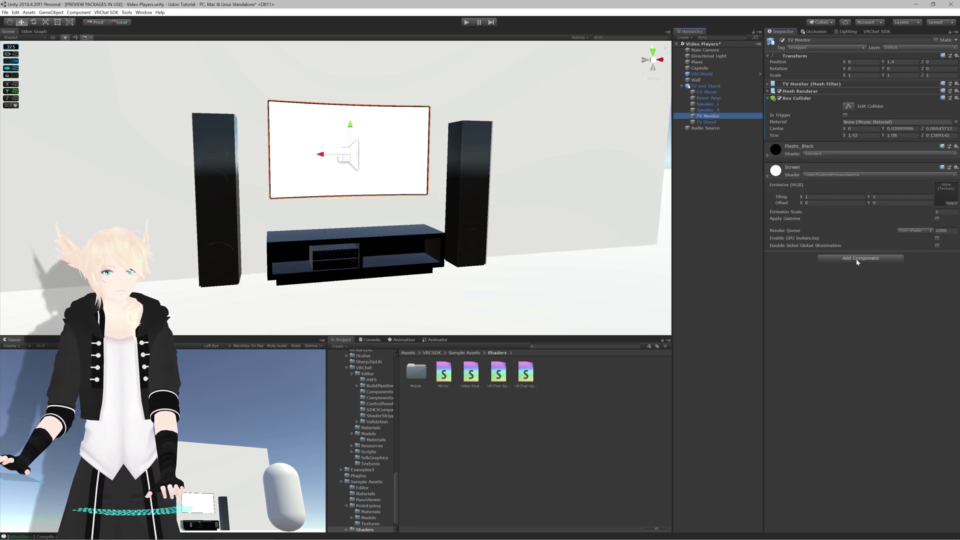
left_click(857, 258)
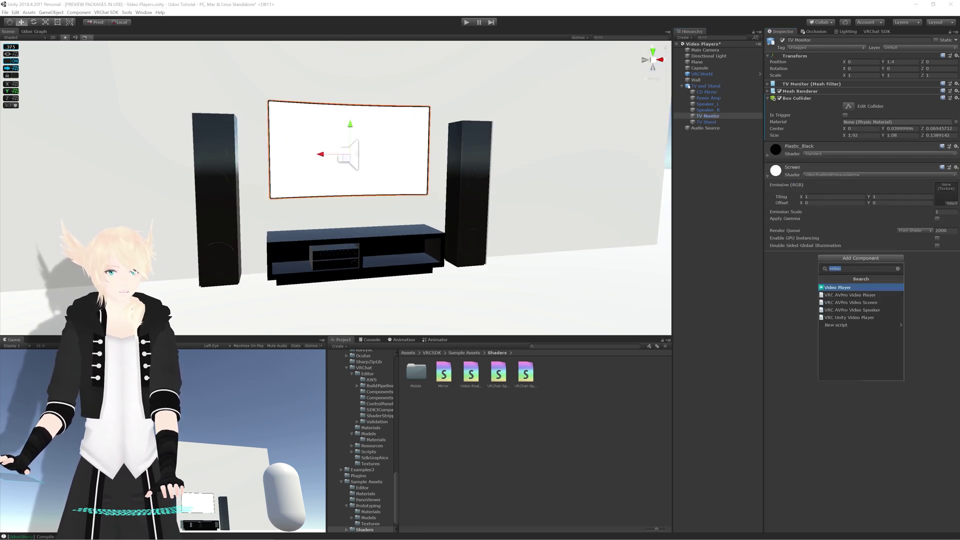
left_click(866, 303)
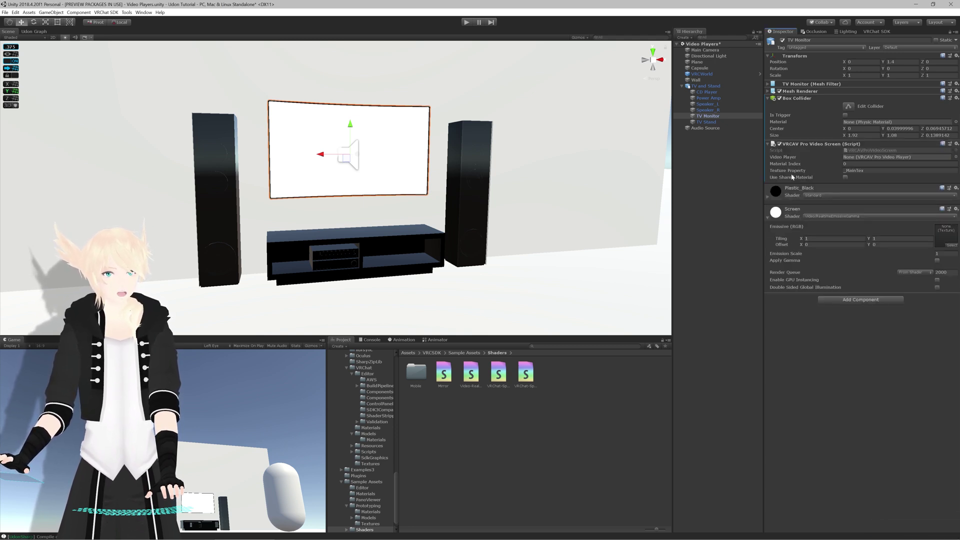
Check the TV Monitor's Mesh Renderer materials and set the AVPro Video Screen's Material Index to 1 for the Screen material.
left_click(874, 171)
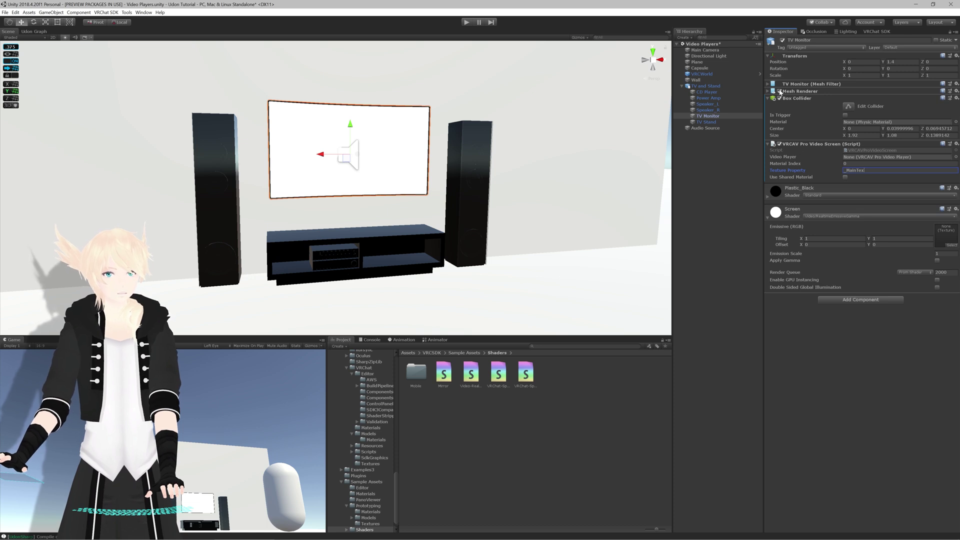
left_click(805, 94)
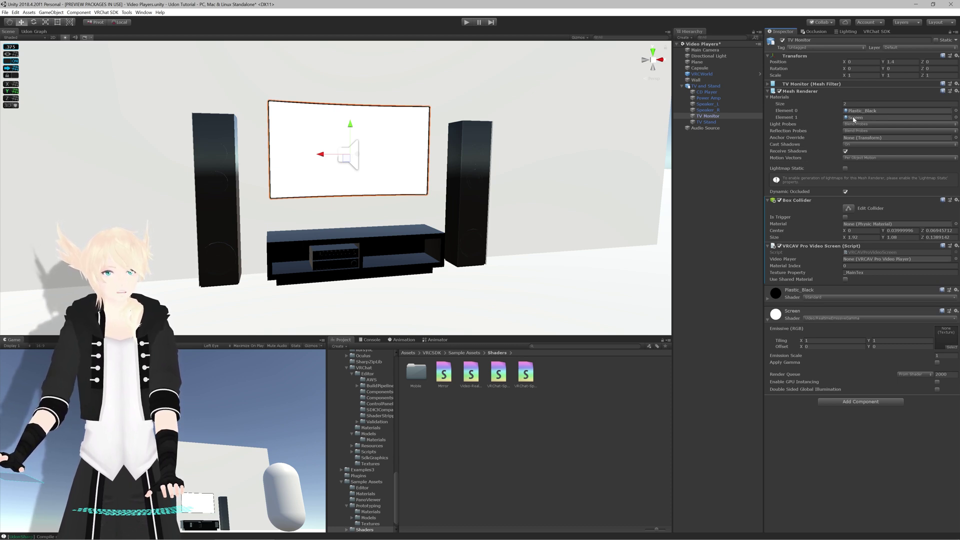
scroll(440, 177, "down", 2)
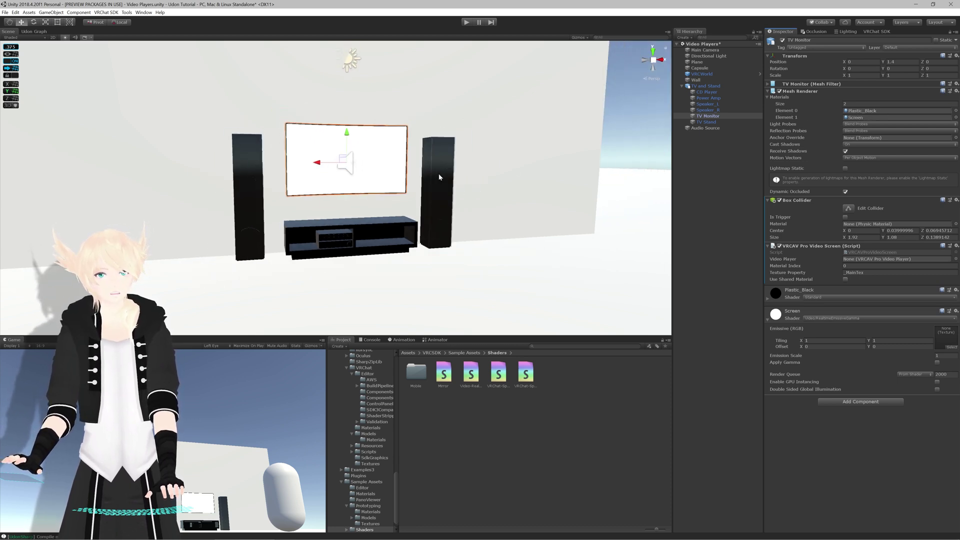
scroll(439, 177, "up", 2)
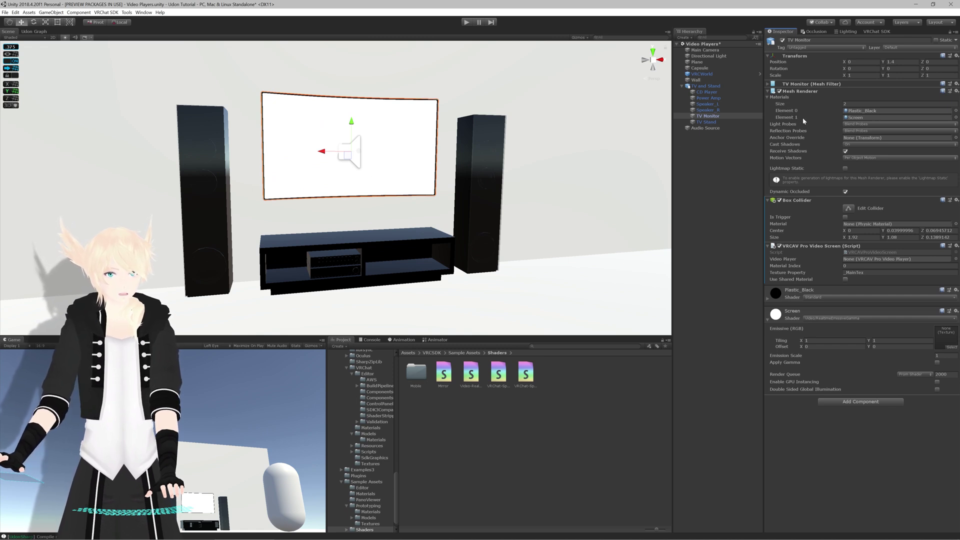
left_click(857, 266)
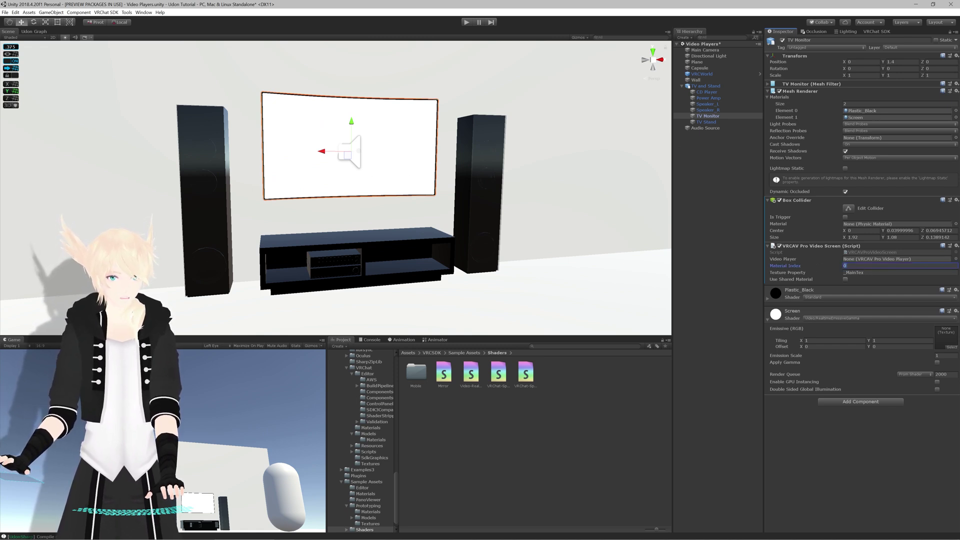
type("1")
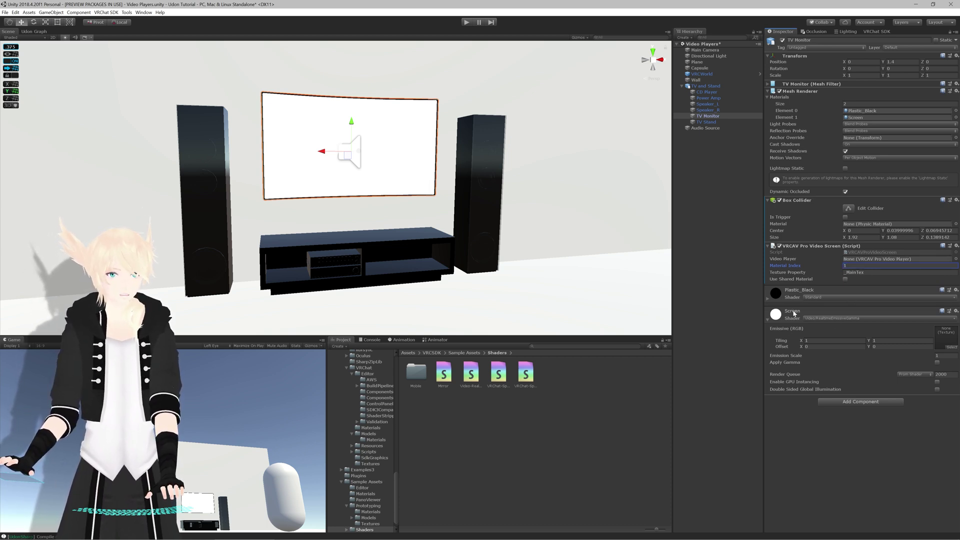
Enable Use Shared Material on the TV Monitor's AVPro Video Screen.
scroll(444, 197, "down", 8)
left_click_drag(443, 197, 423, 189, "alt")
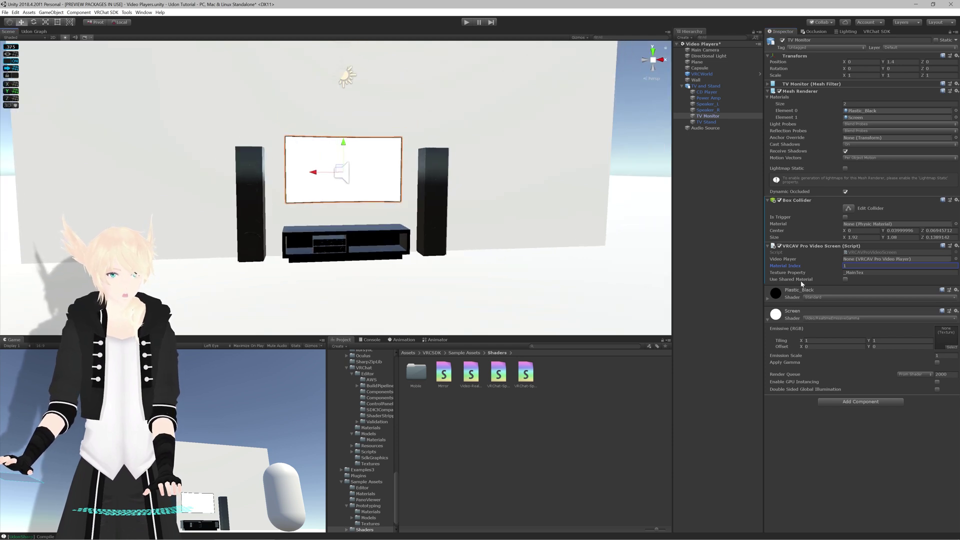
left_click(845, 279)
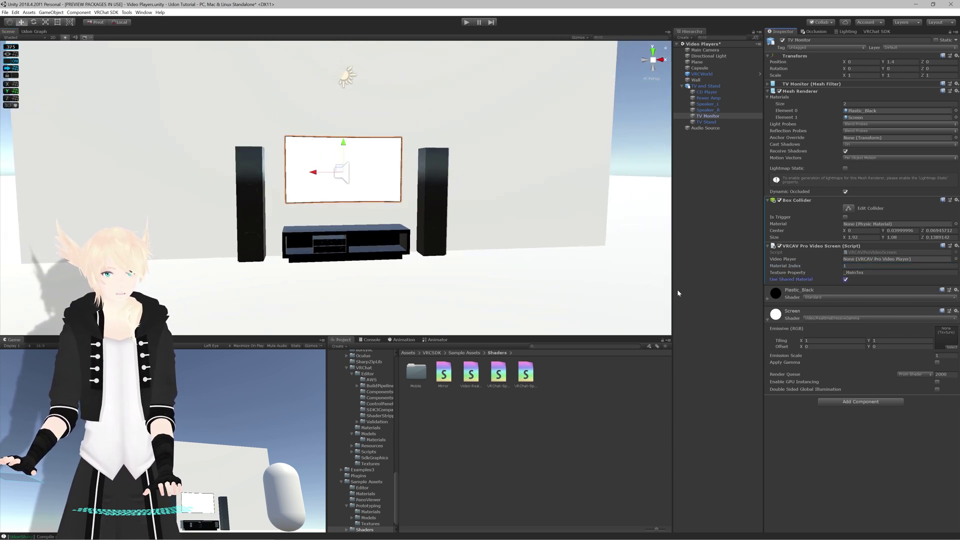
Duplicate the TV Monitor and move the copy along the wall past Speaker_R, to about X -3.375, Y 1.5.
scroll(431, 248, "down", 3)
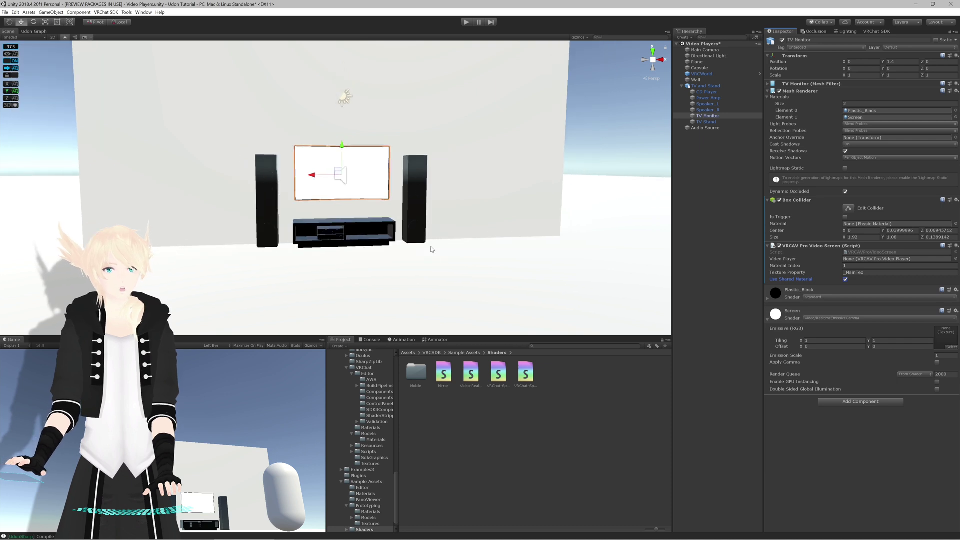
scroll(430, 249, "up", 2)
left_click_drag(430, 249, 427, 257, "alt")
scroll(426, 257, "down", 1)
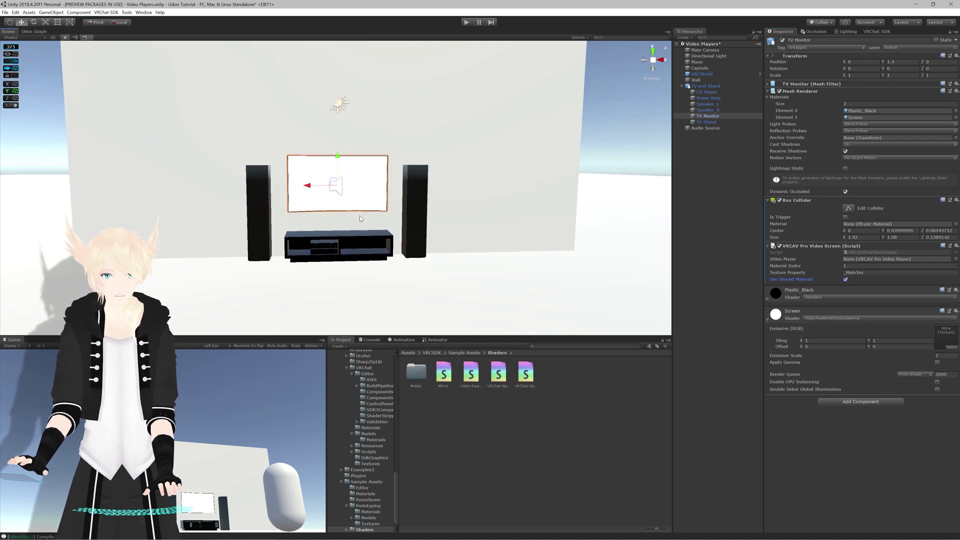
key("f")
key("ctrl+d")
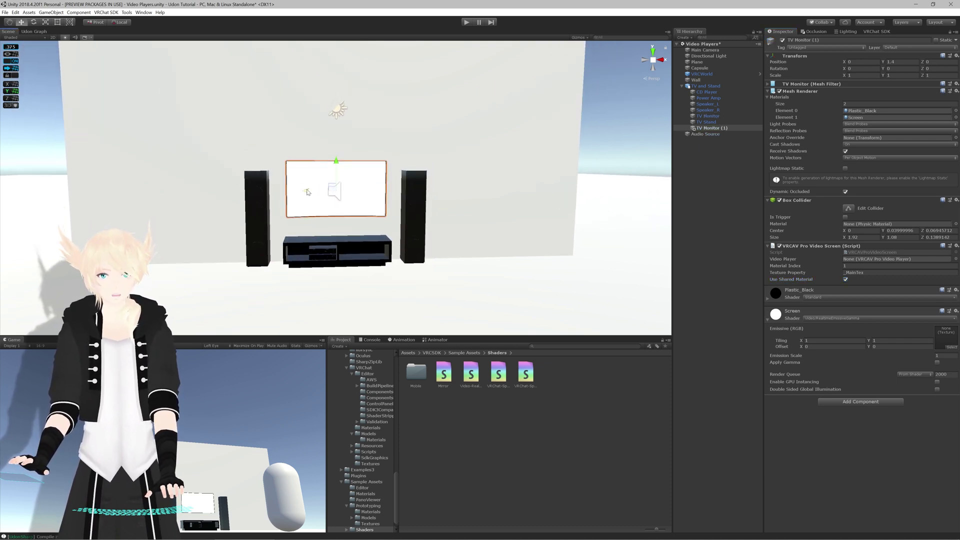
left_click_drag(333, 200, 468, 195)
Remove the VRC AVPro Video Screen component from the duplicated TV Monitor.
left_click_drag(504, 235, 517, 227, "alt")
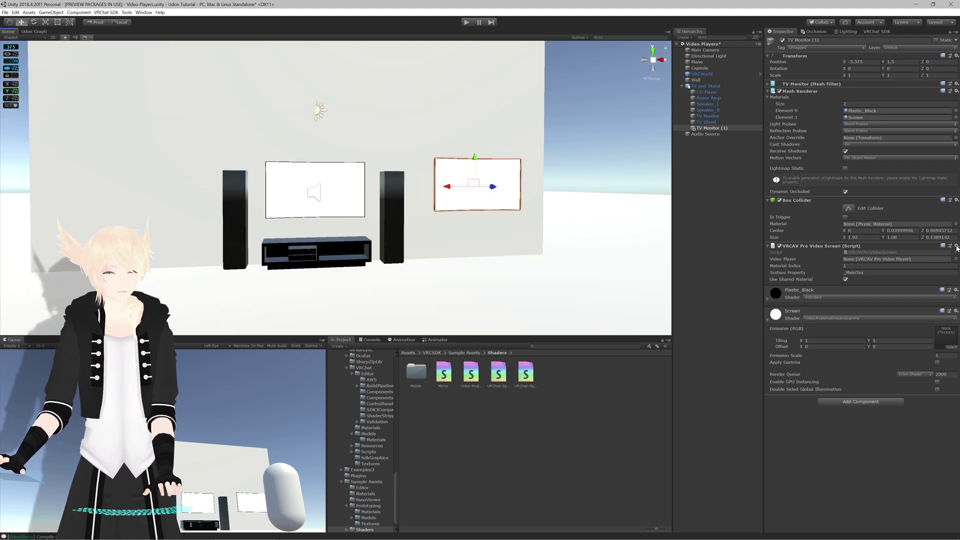
right_click(901, 247)
left_click(902, 263)
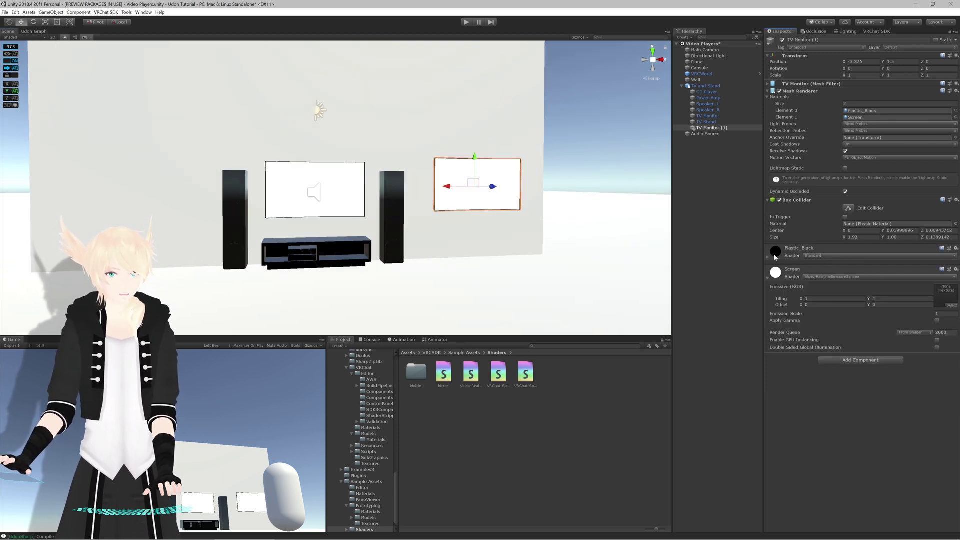
Assign the CD Player as the Video Player of the original TV Monitor's AVPro Video Screen.
left_click(708, 116)
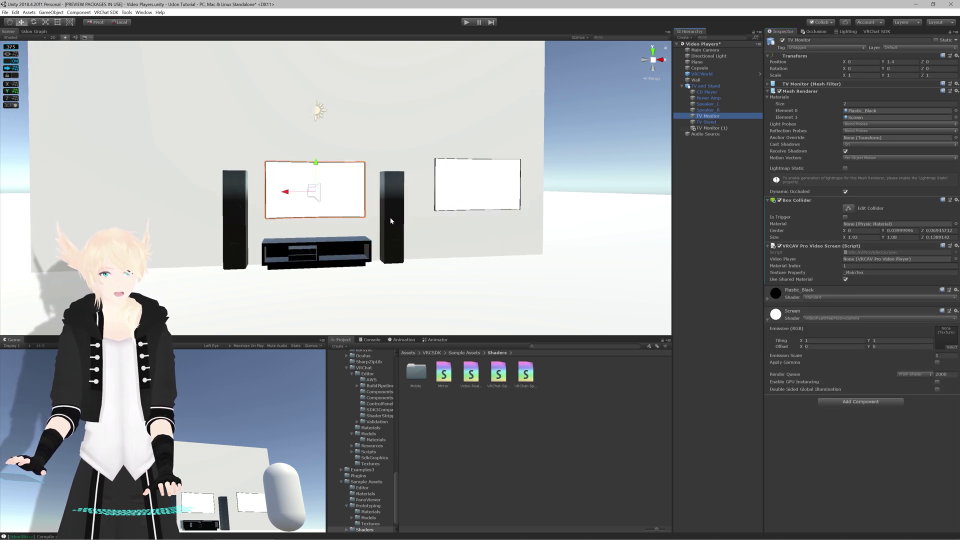
middle_click_drag(391, 217, 421, 210)
scroll(421, 210, "up", 3)
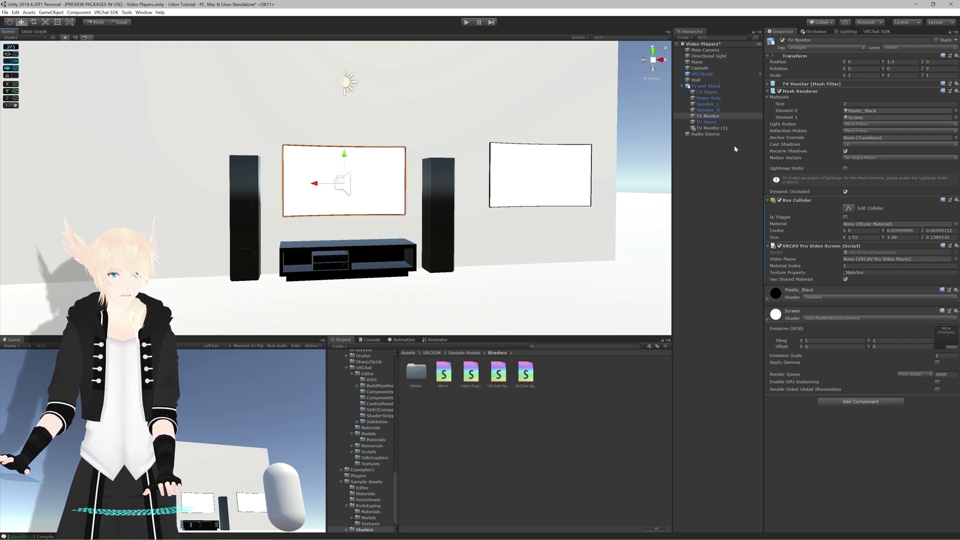
left_click_drag(709, 95, 850, 259)
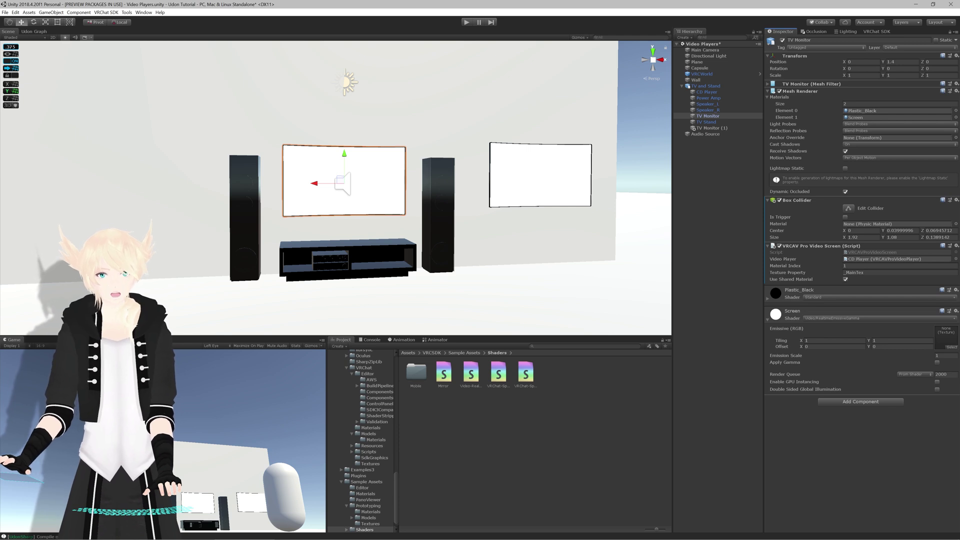
left_click(956, 260)
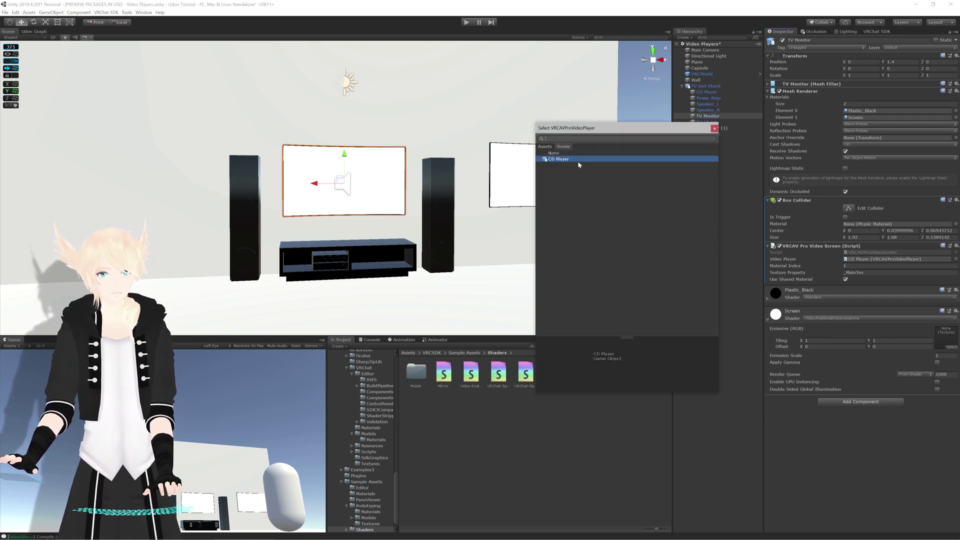
left_click(714, 129)
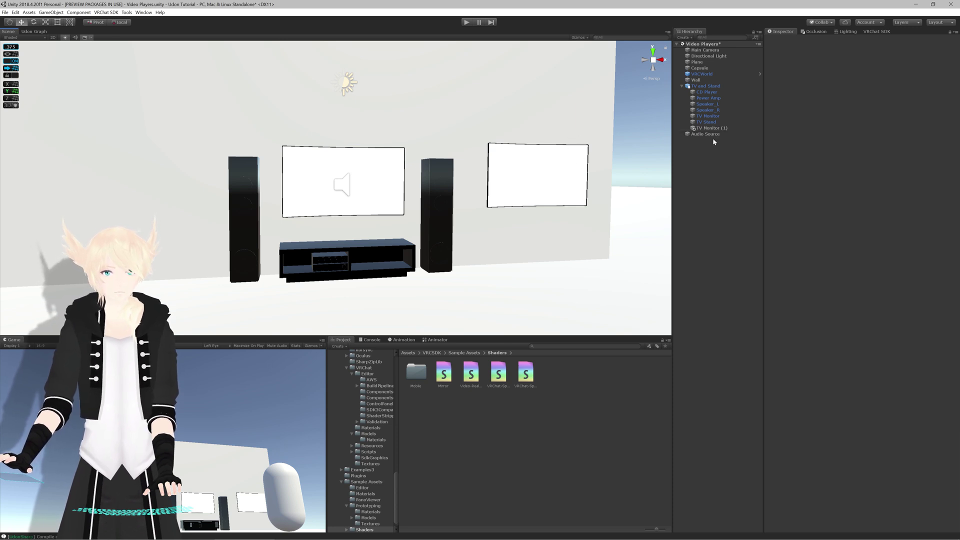
Parent the Audio Source to Speaker_R and set its position to 0, 1, 0 and its Y rotation to 0.
left_click_drag(712, 135, 715, 111)
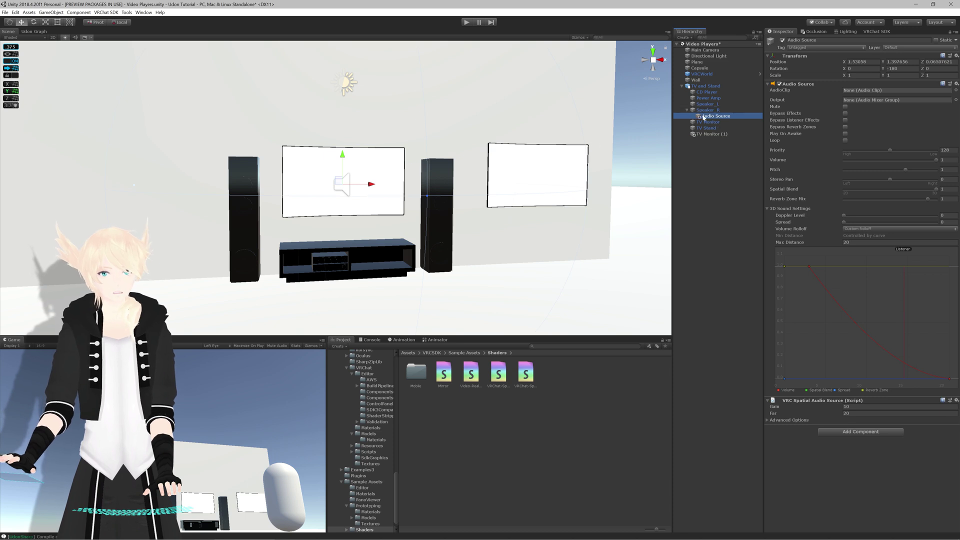
left_click(863, 62)
type("0")
key("Tab")
type("1")
key("Tab")
type("0")
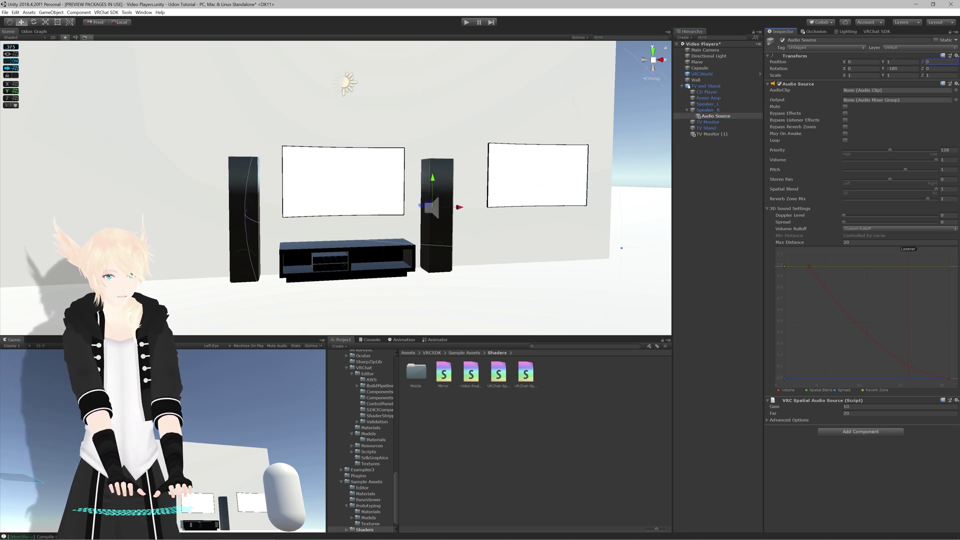
left_click(902, 69)
type("0")
Duplicate the Audio Source, parent the copy to Speaker_L and set its X position to 0.
left_click_drag(500, 172, 452, 173, "alt")
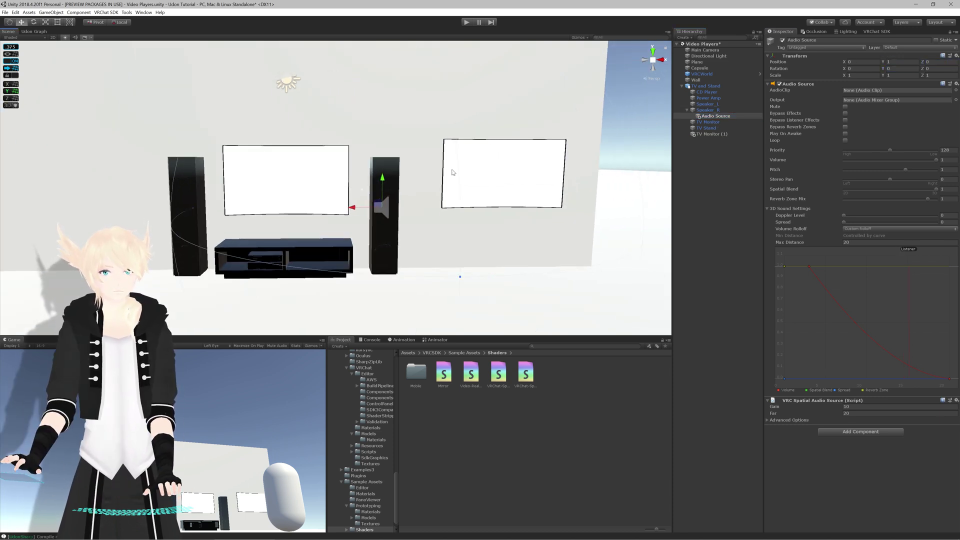
middle_click_drag(421, 181, 451, 181)
key("ctrl+d")
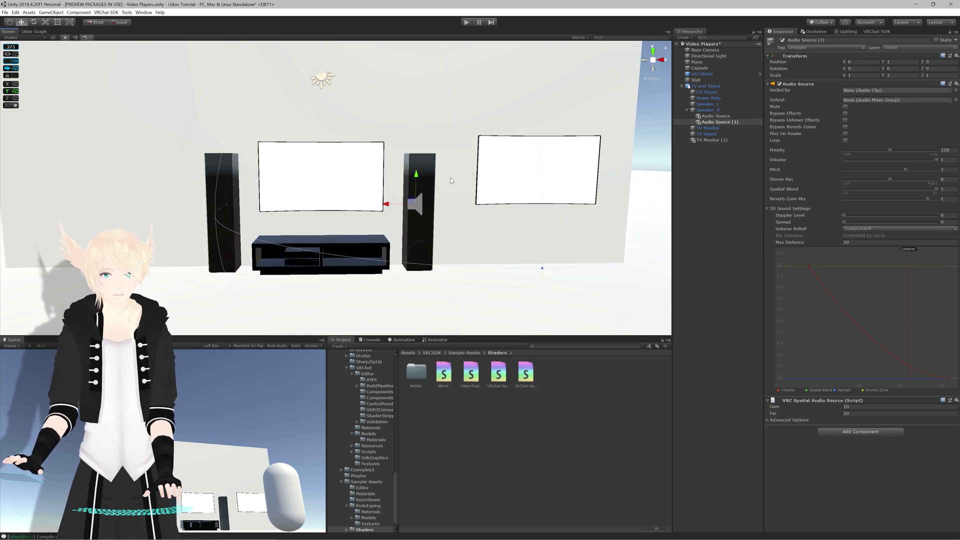
left_click_drag(705, 124, 710, 103)
left_click(855, 62)
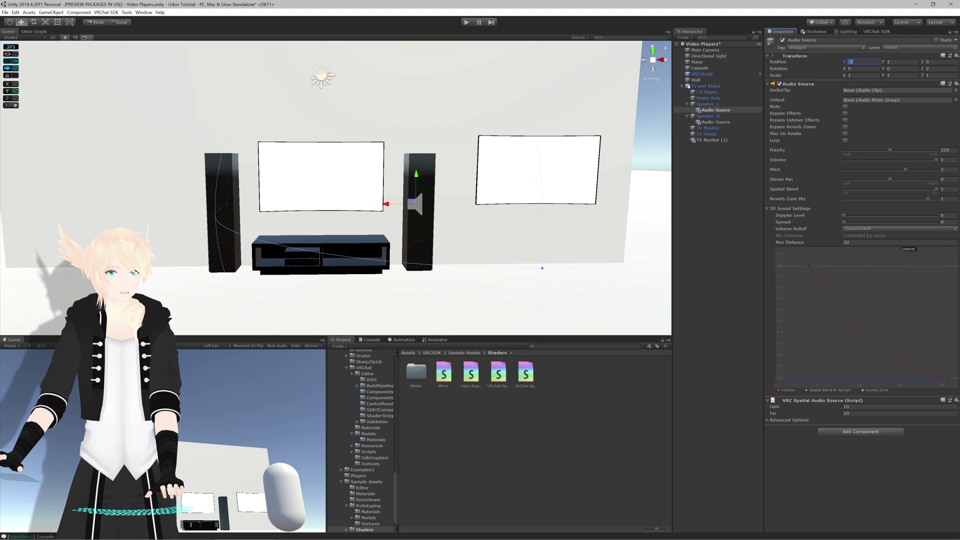
type("0")
middle_click_drag(477, 136, 486, 133)
left_click_drag(487, 133, 538, 144, "alt")
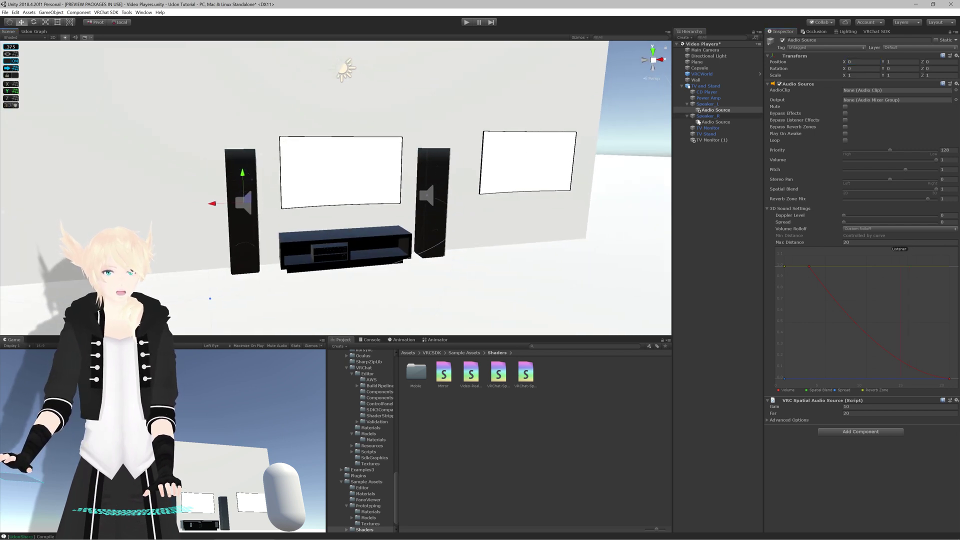
Add a VRC AVPro Video Speaker component to both speakers' audio sources and assign the CD Player as their Video Player.
left_click(698, 122, "ctrl")
left_click(849, 419)
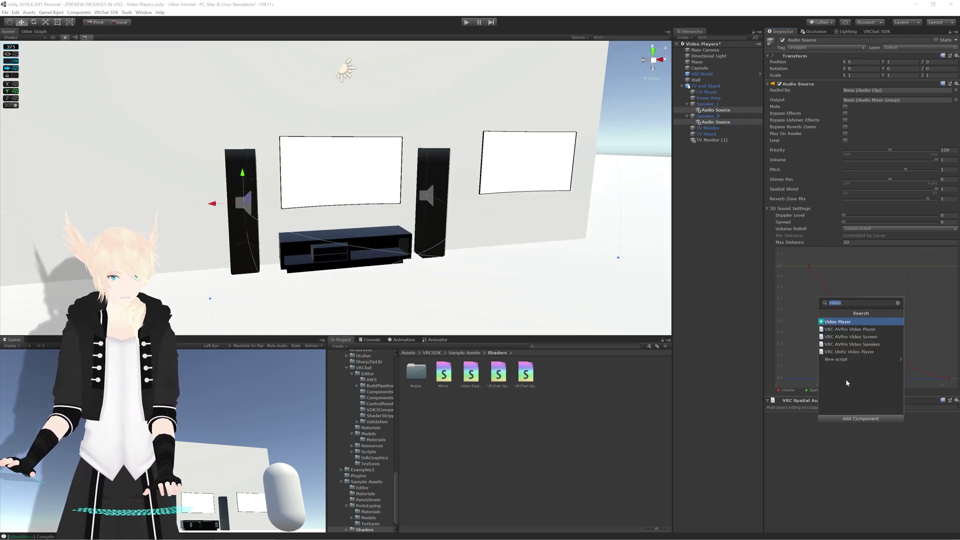
left_click(863, 344)
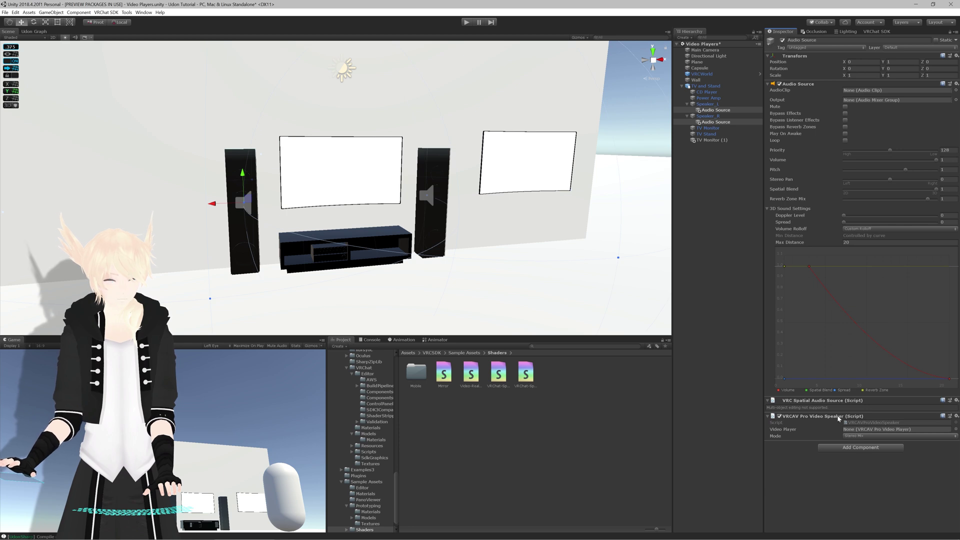
left_click_drag(706, 93, 862, 434)
left_click_drag(545, 286, 540, 271, "alt")
middle_click_drag(541, 270, 537, 237)
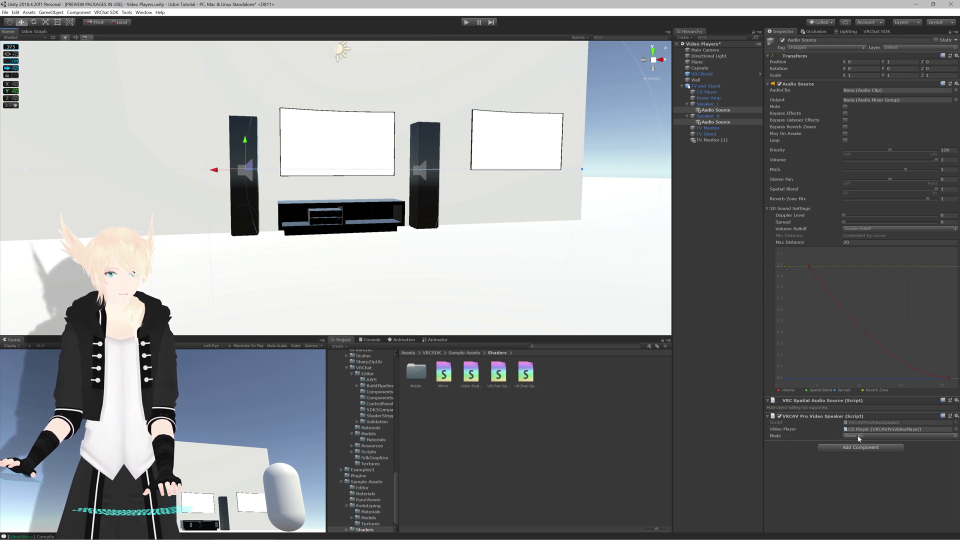
Set the AVPro Video Speaker Mode to Mono Left on Speaker_L's audio source and Mono Right on Speaker_R's.
left_click(714, 111)
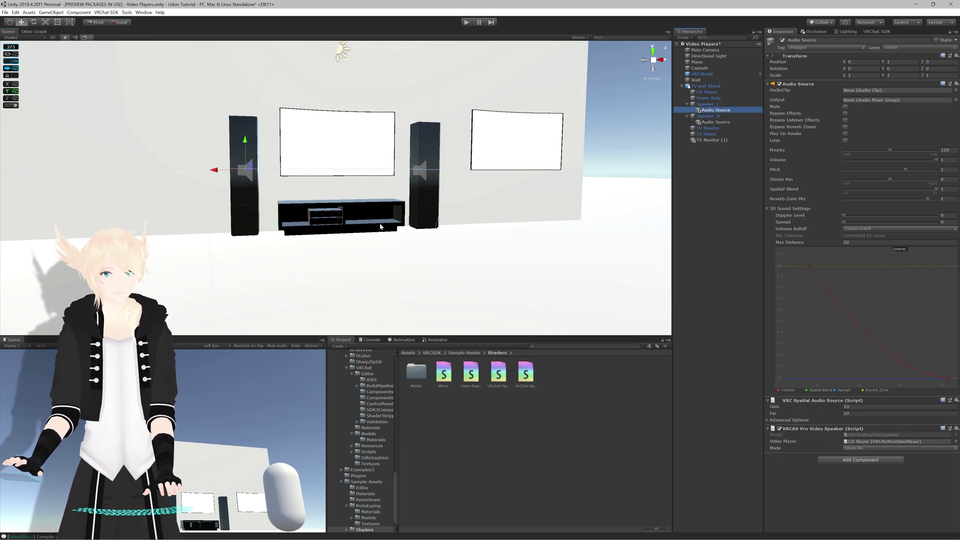
left_click(869, 449)
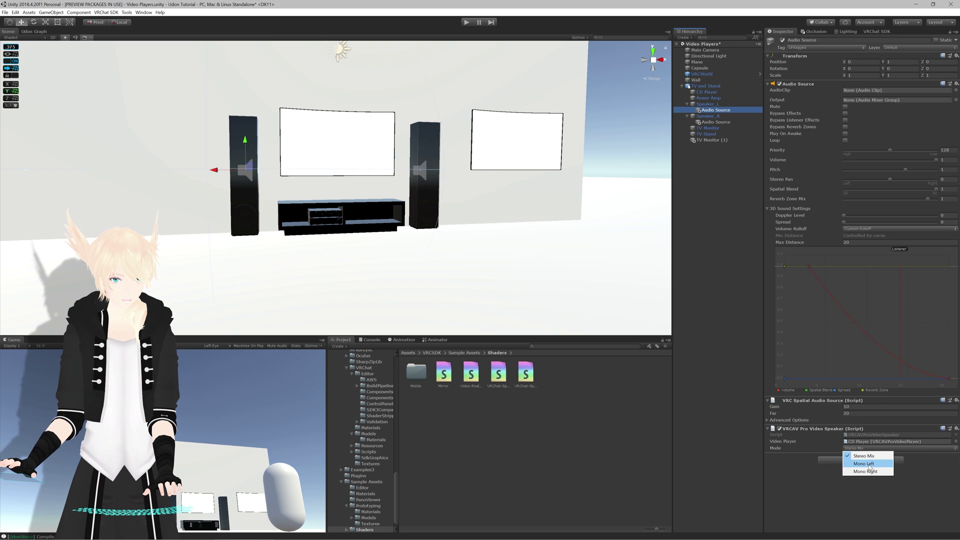
left_click(869, 461)
left_click(720, 122)
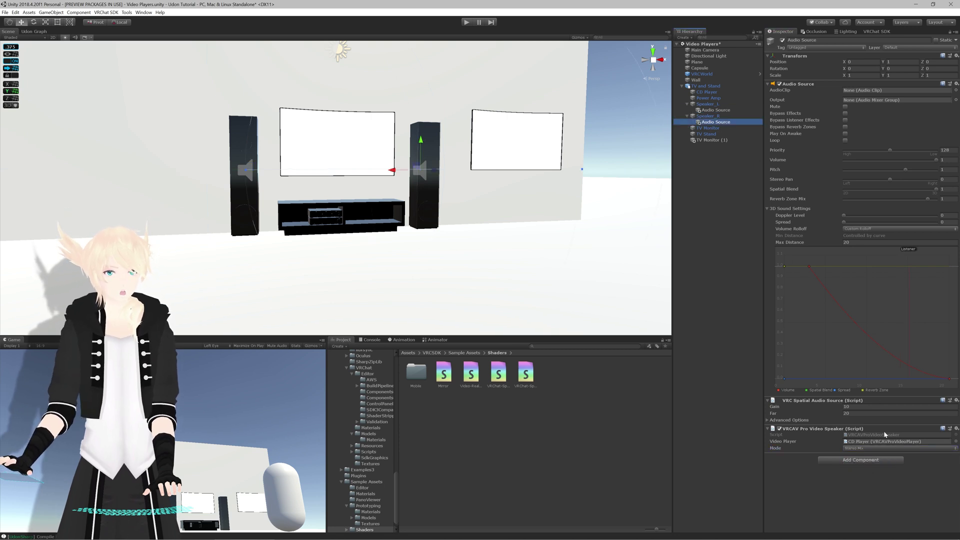
left_click(869, 447)
left_click(871, 471)
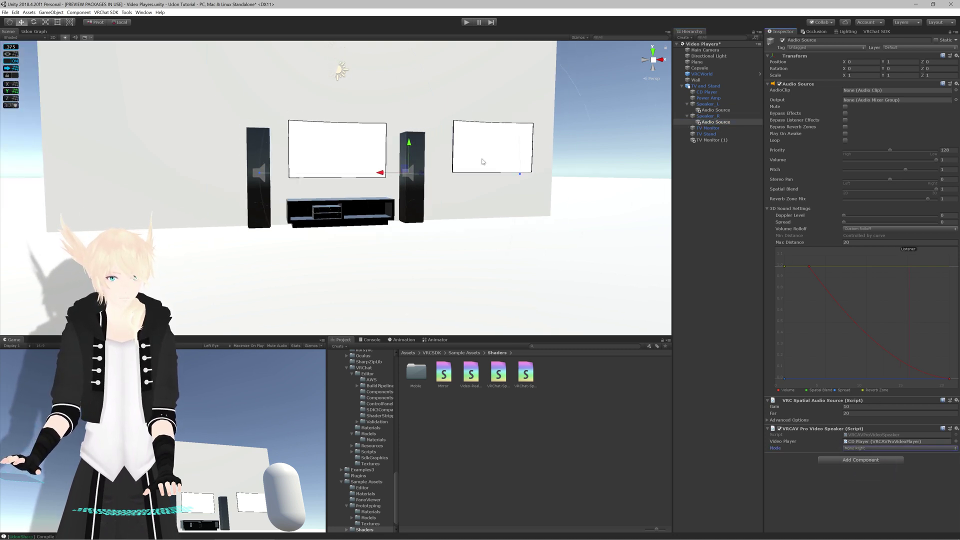
Try shifting the Stereo Pan of Speaker_R's audio source and return it to 0.
middle_click_drag(541, 219, 524, 232)
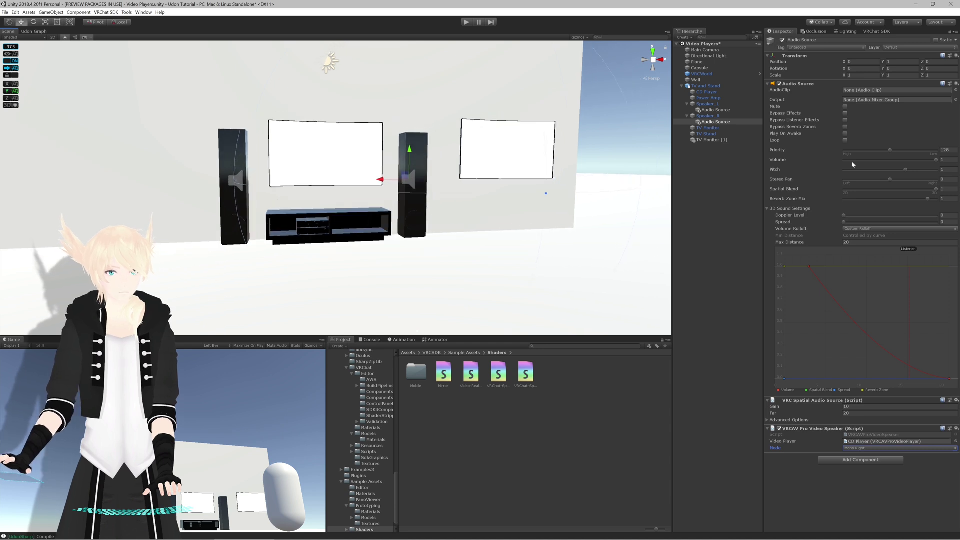
left_click_drag(889, 181, 932, 189)
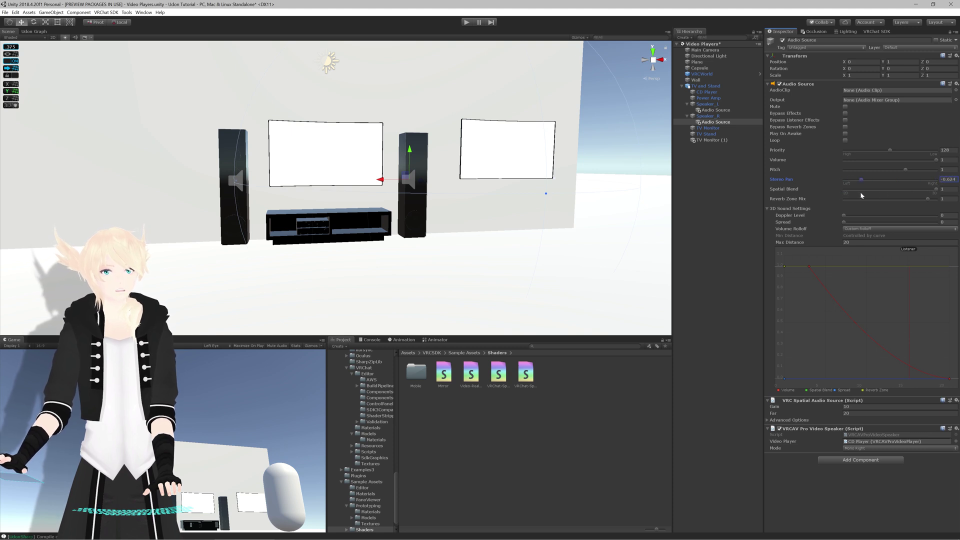
left_click_drag(861, 193, 897, 196)
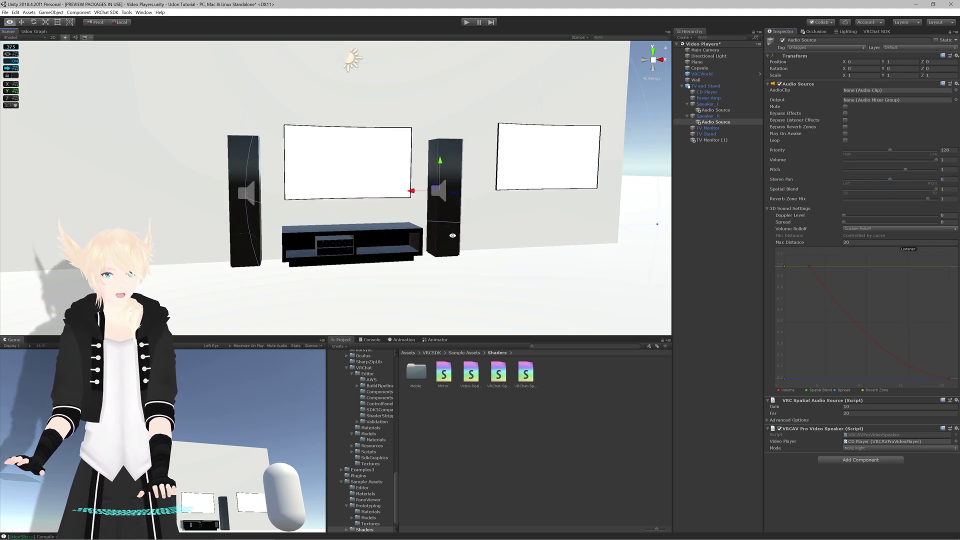
left_click_drag(472, 238, 456, 240, "alt")
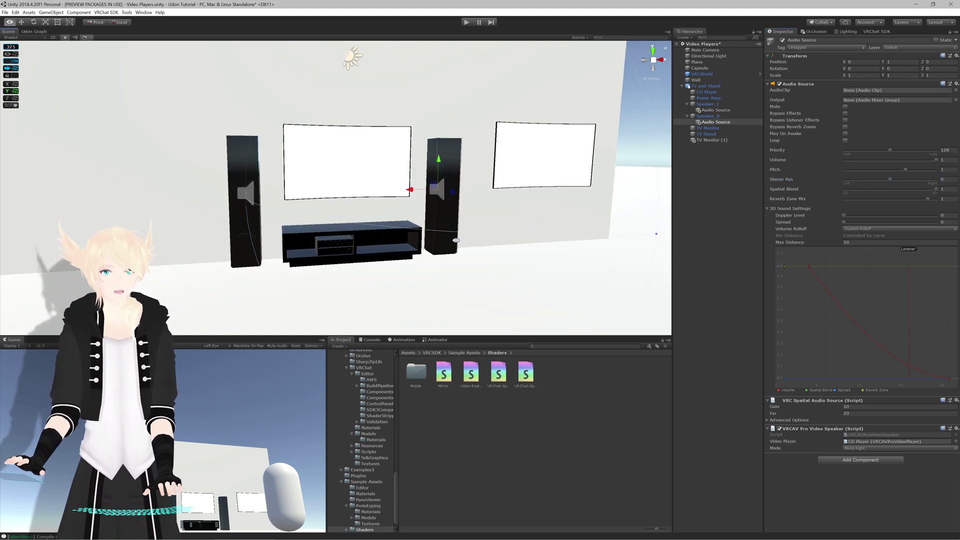
Select the CD Player and check the Auto Play and Loop options of its AVPro Video Player.
scroll(381, 245, "up", 3)
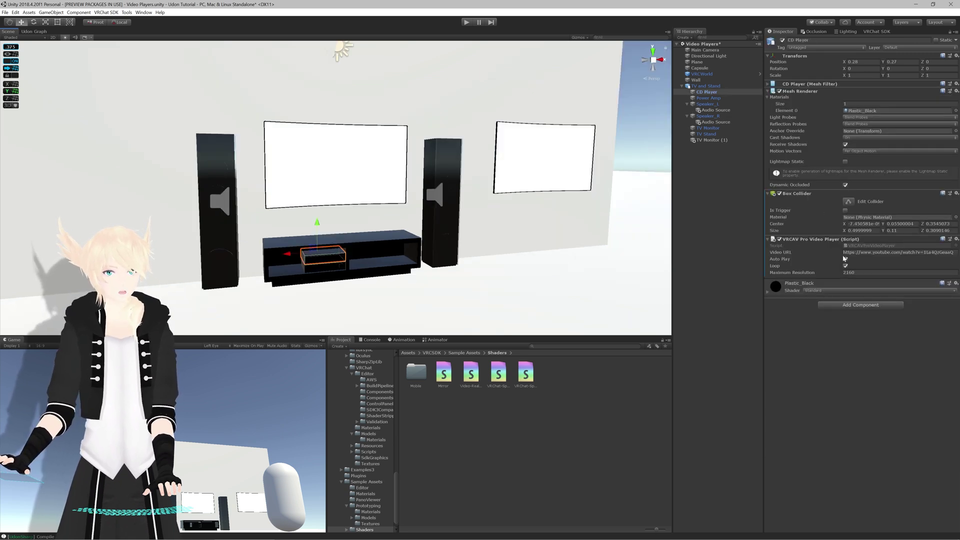
scroll(463, 212, "down", 3)
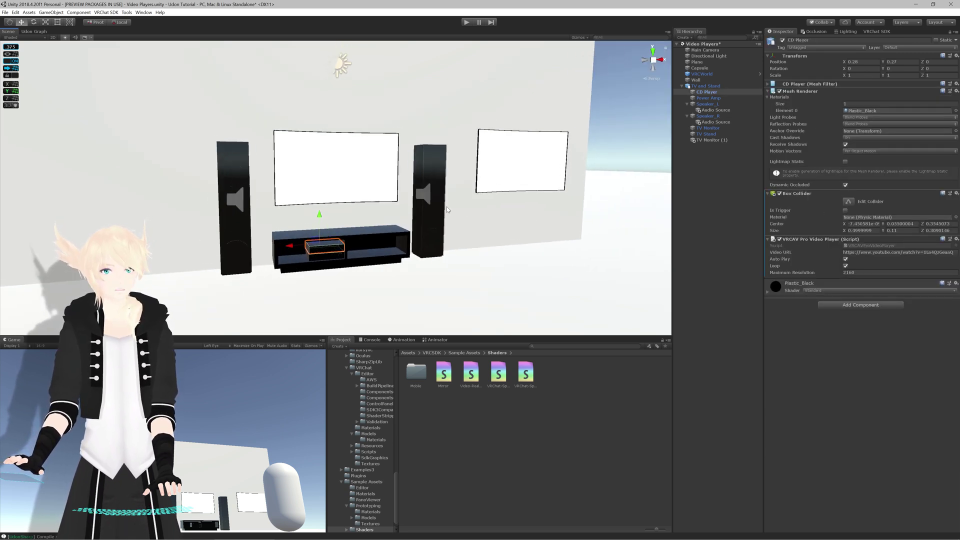
scroll(463, 212, "up", 1)
left_click_drag(463, 212, 464, 220, "alt")
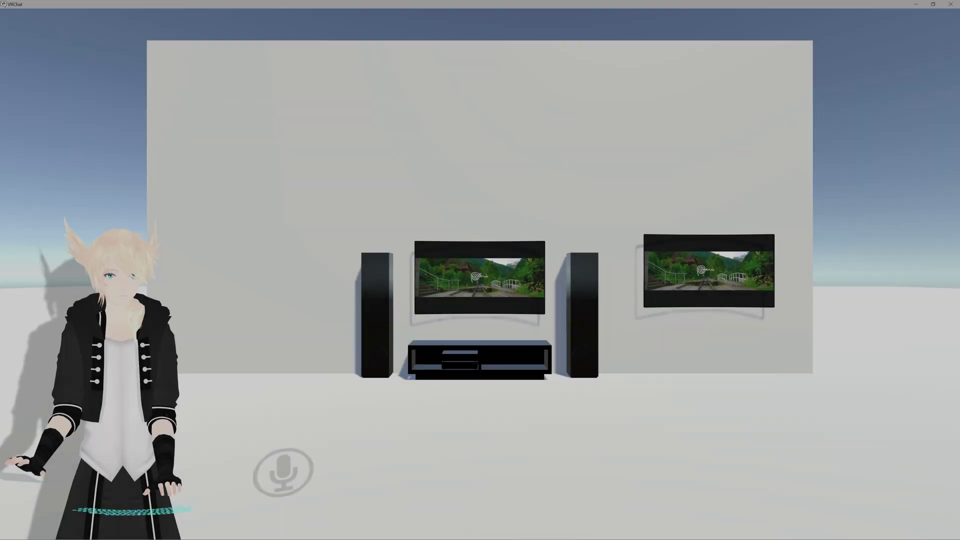
Switch to VRChat and walk around the TV setup to check video playback on both screens.
key("w")
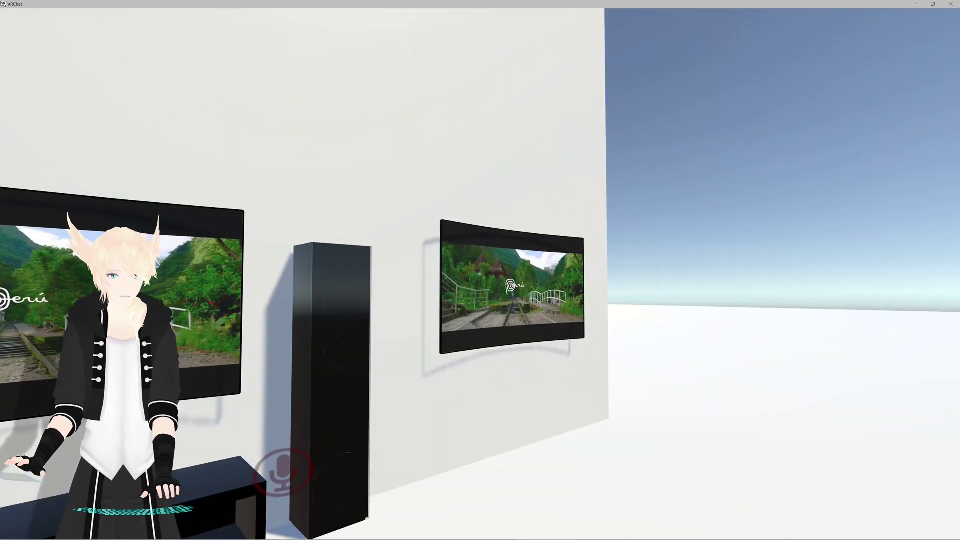
key("s")
key("w")
key("s")
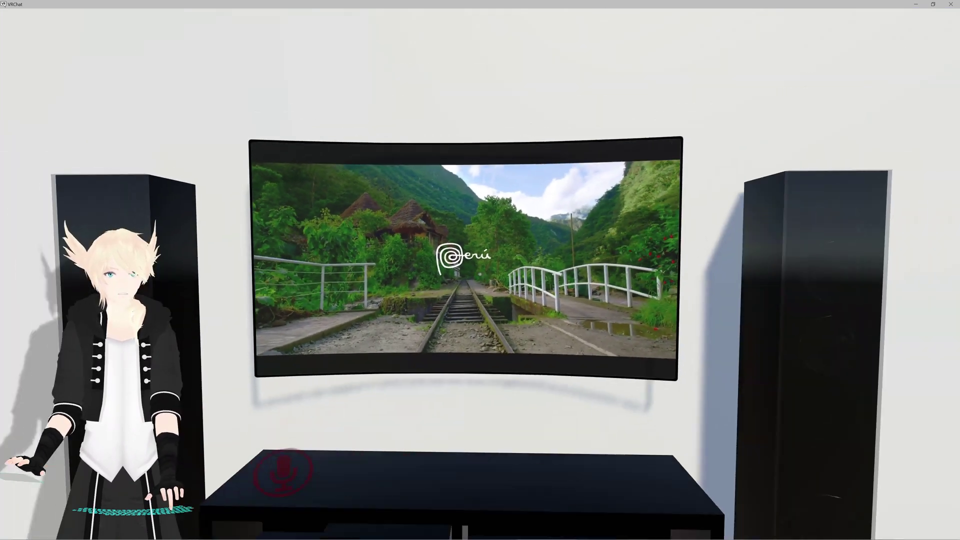
key("d")
key("w")
key("d")
key("a")
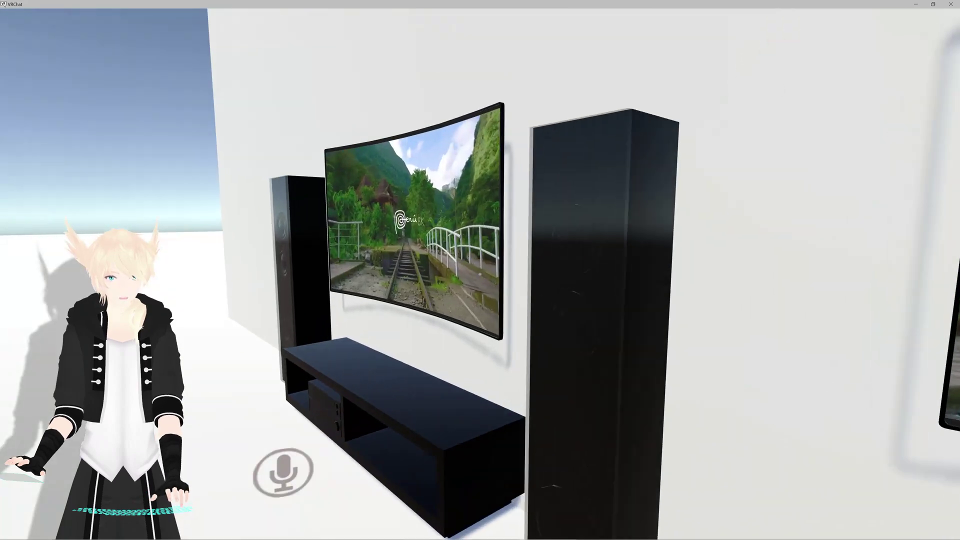
key("s")
key("Escape")
left_click(525, 320)
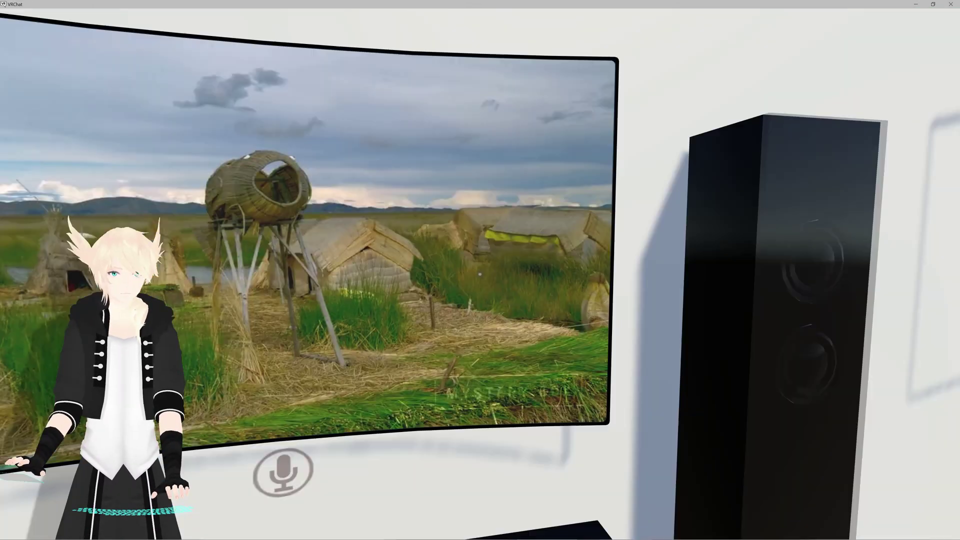
Walk up to the right speaker and across to the left one to compare their audio channels.
key("d")
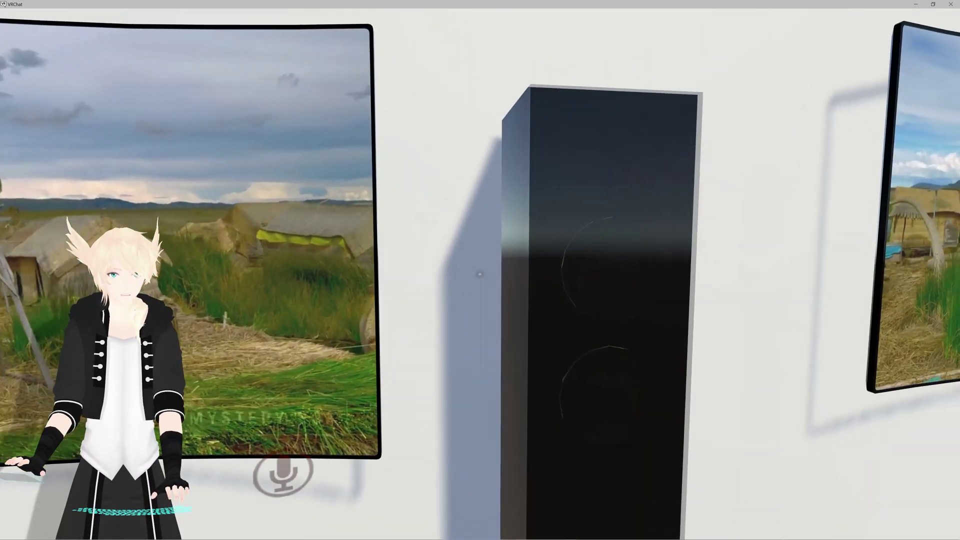
key("w")
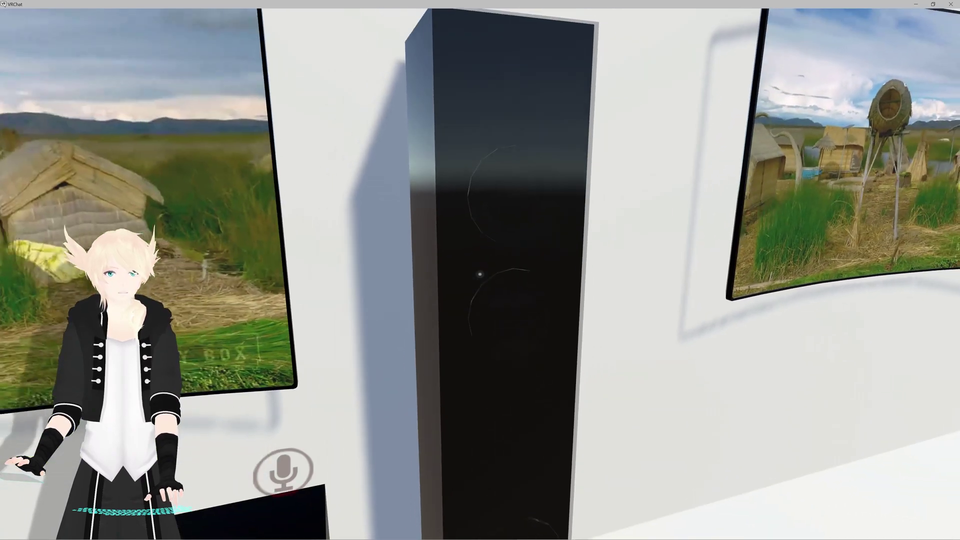
key("d")
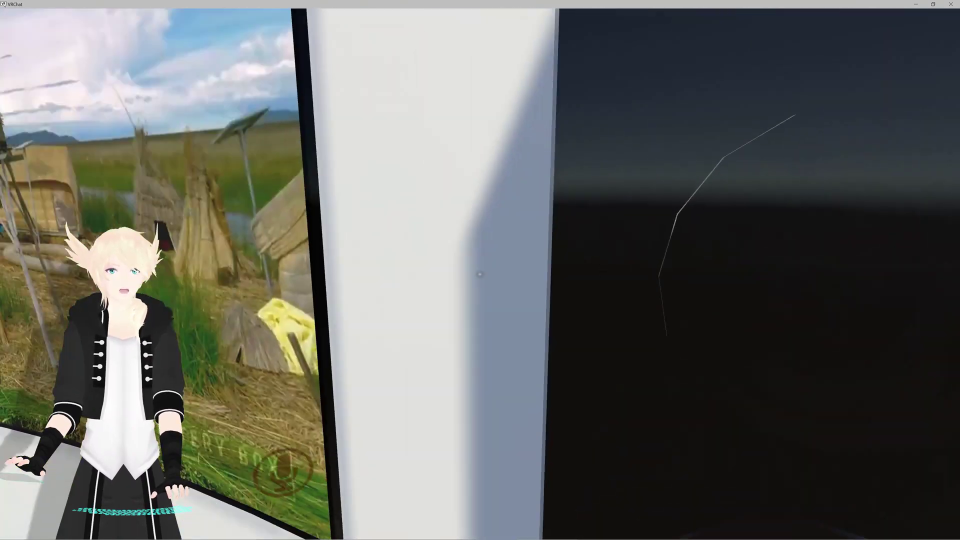
key("a")
key("a")
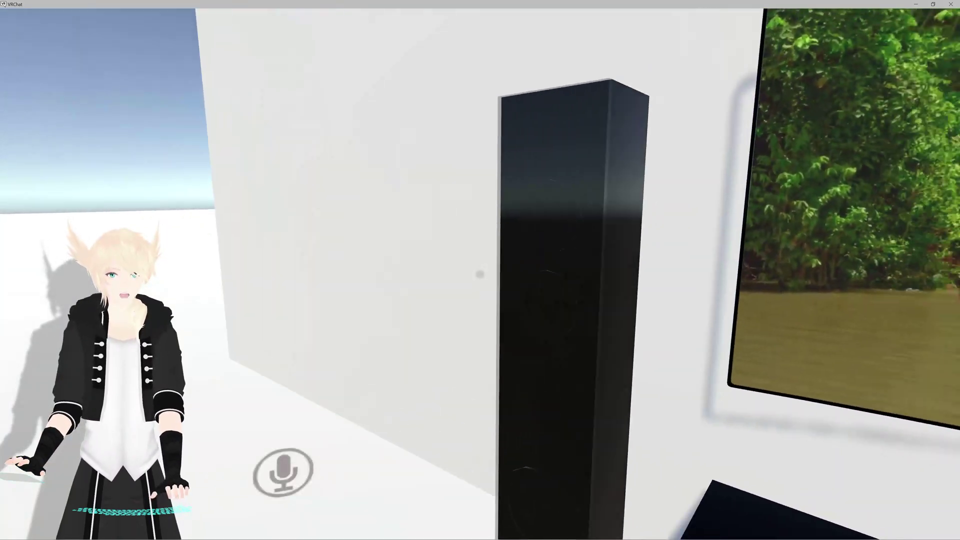
key("w")
Turn and move between the two speakers to test the stereo sound, and back away until both screens are in view.
key("d")
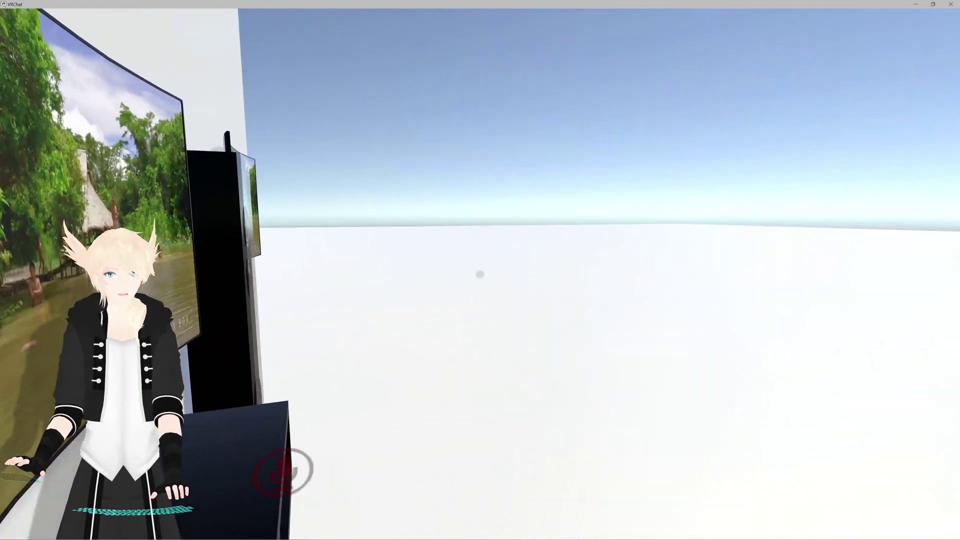
key("w")
key("s")
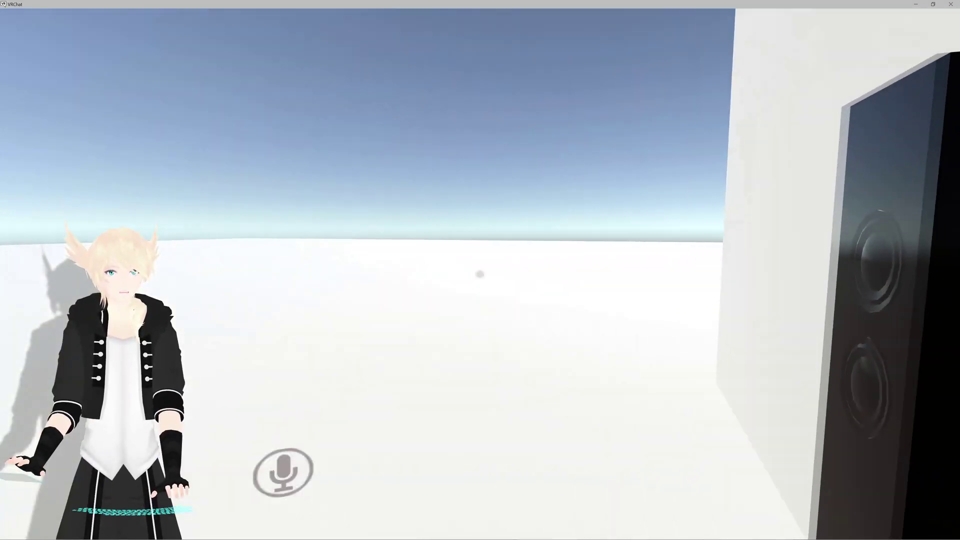
key("d")
key("d")
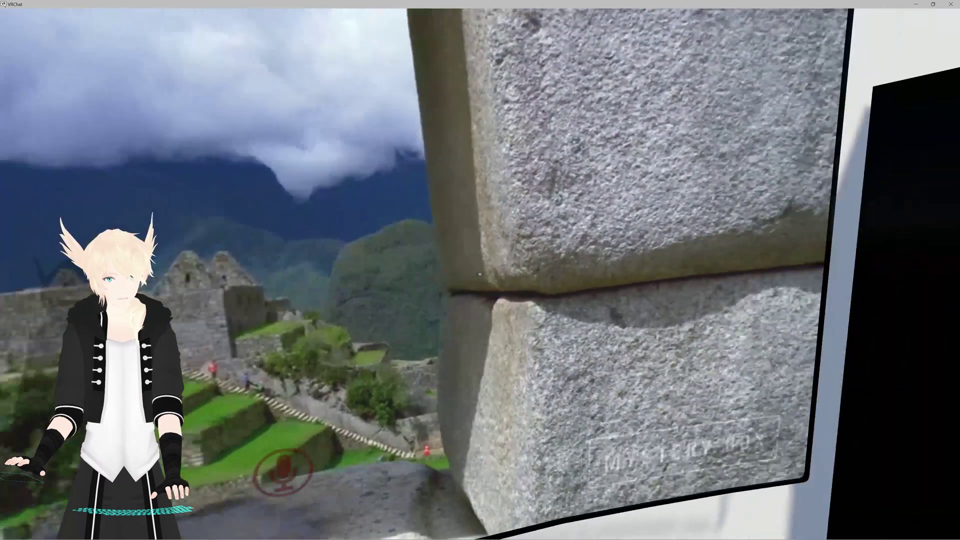
key("w")
key("a")
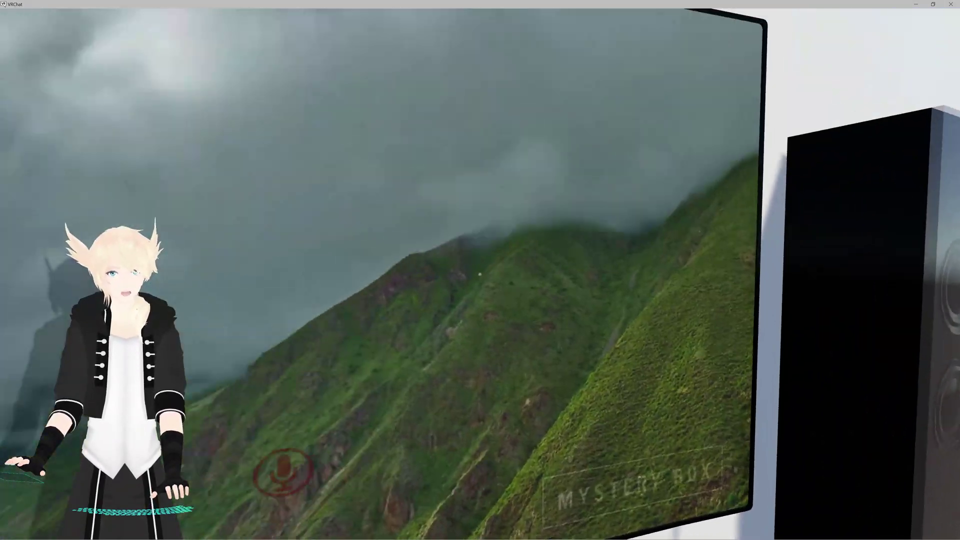
key("s")
key("s")
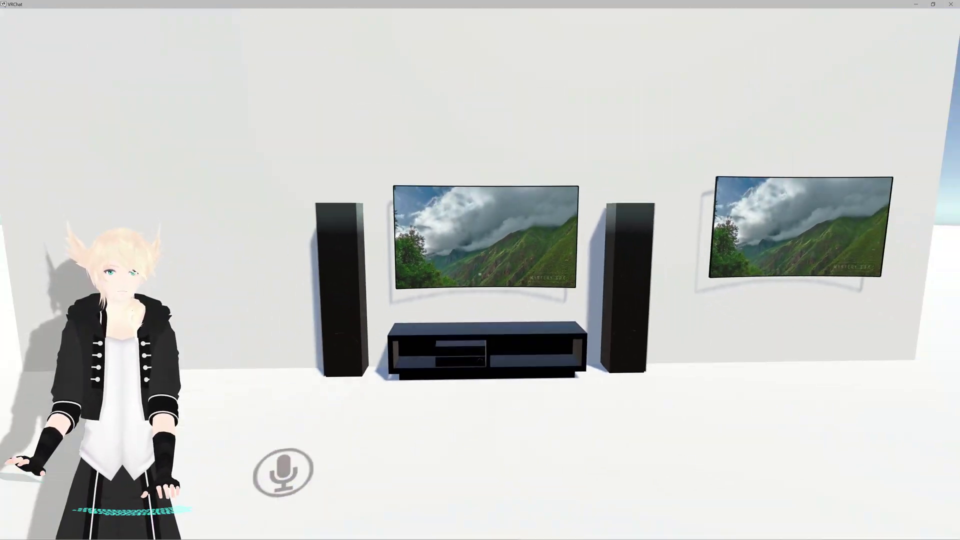
Lower the World audio volume to 27% in the VRChat settings and close the menu.
key("Escape")
left_click(492, 278)
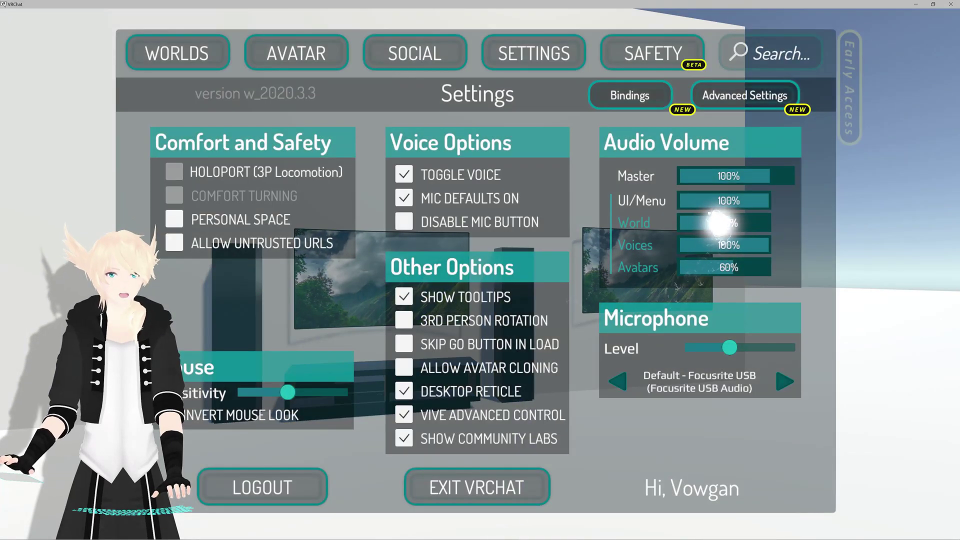
left_click(703, 222)
key("Escape")
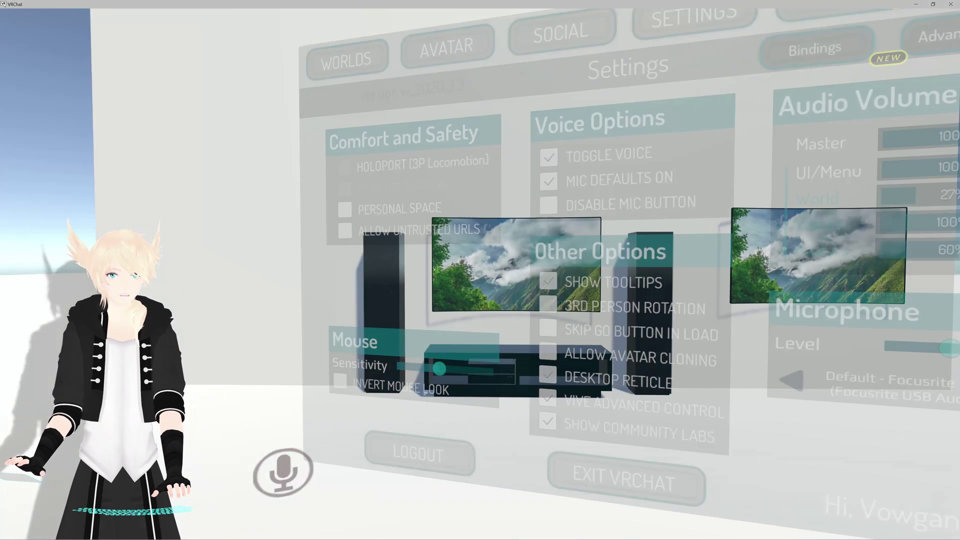
key("Escape")
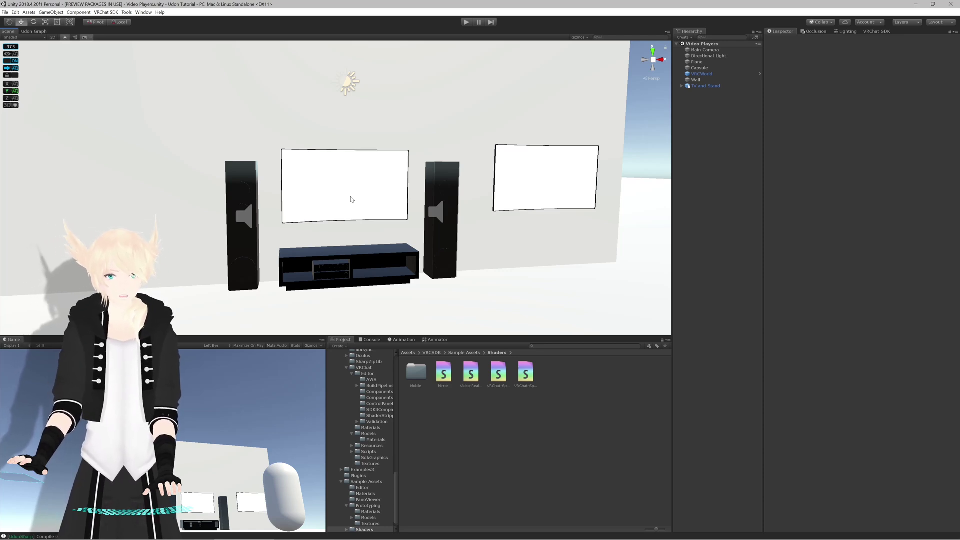
Return to Unity and select the TV Monitor between the two speakers.
left_click(351, 200)
left_click(352, 200)
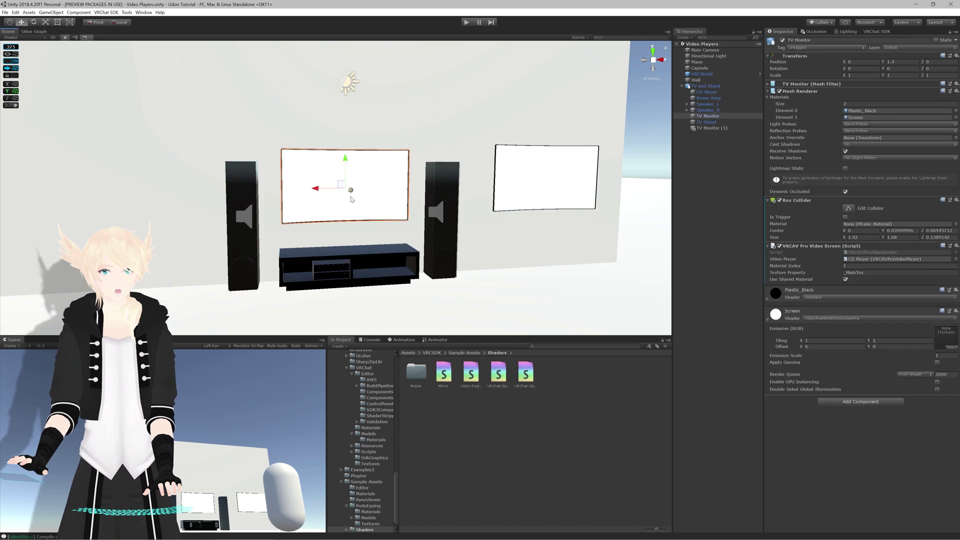